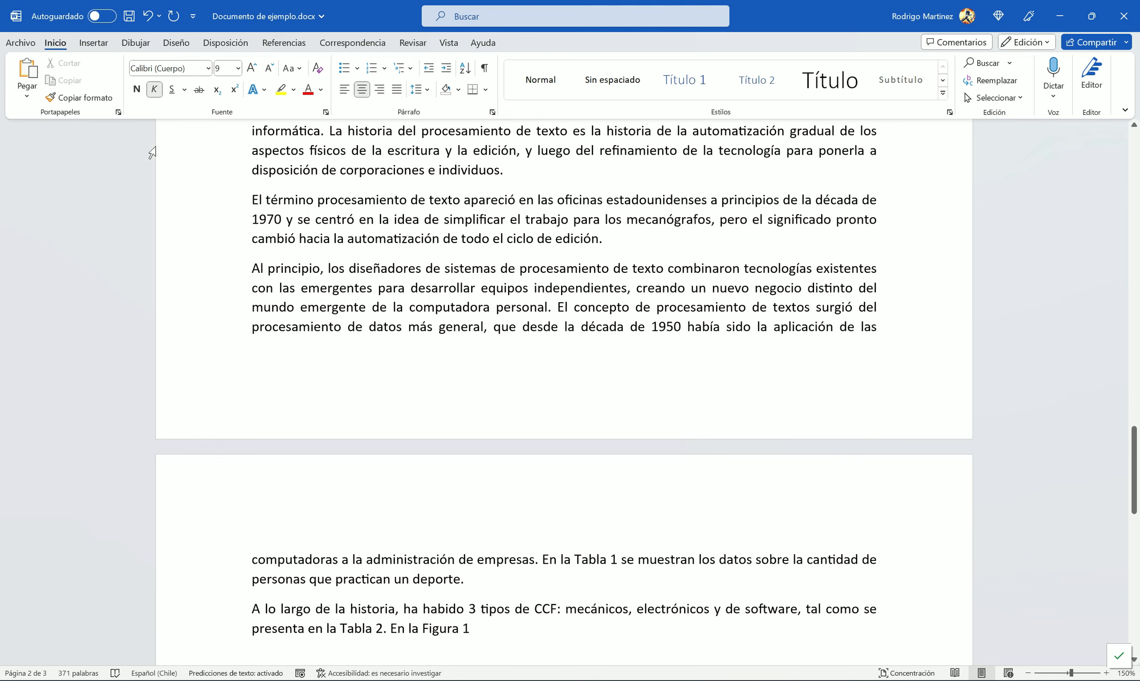
Step: Create a new bibliographic source of type Libro in the source manager, with the title "Economía"
{"action": "left_click", "coordinate": [284, 46]}
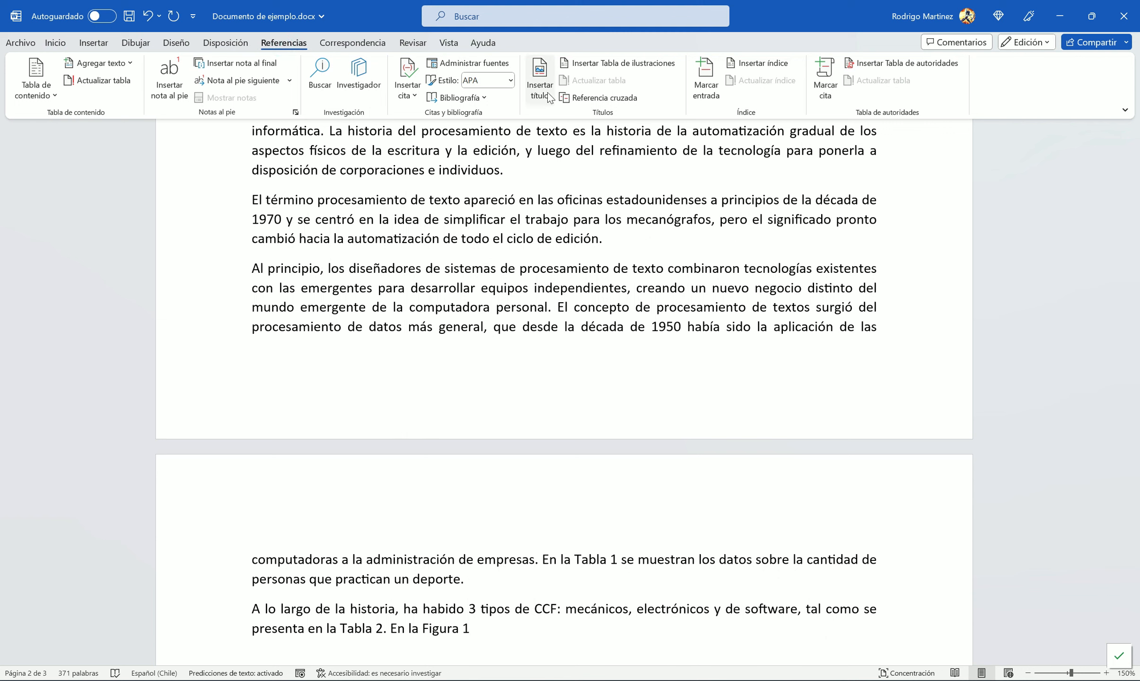
{"action": "left_click", "coordinate": [474, 63]}
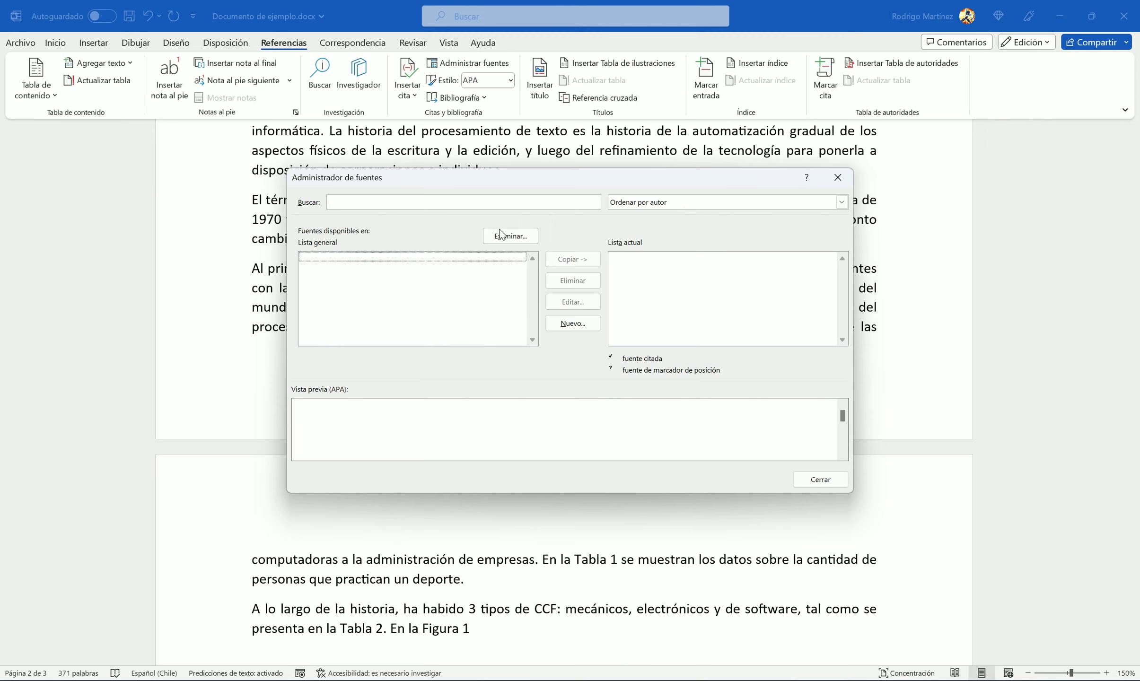
{"action": "left_click", "coordinate": [579, 326]}
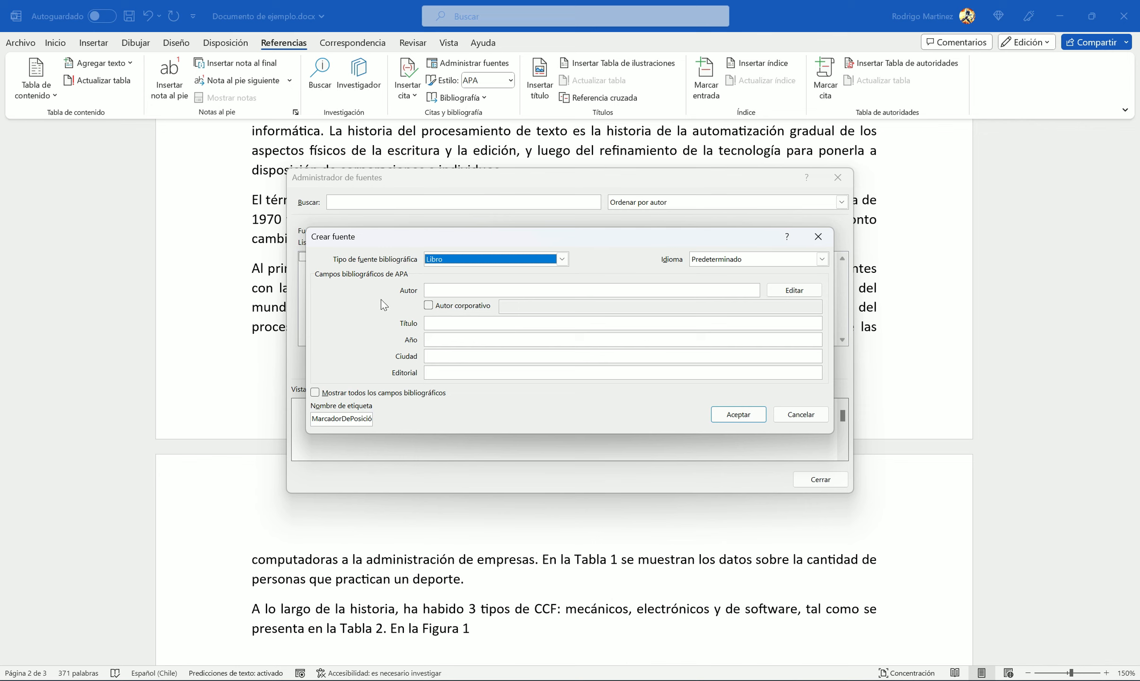
{"action": "left_click", "coordinate": [563, 258]}
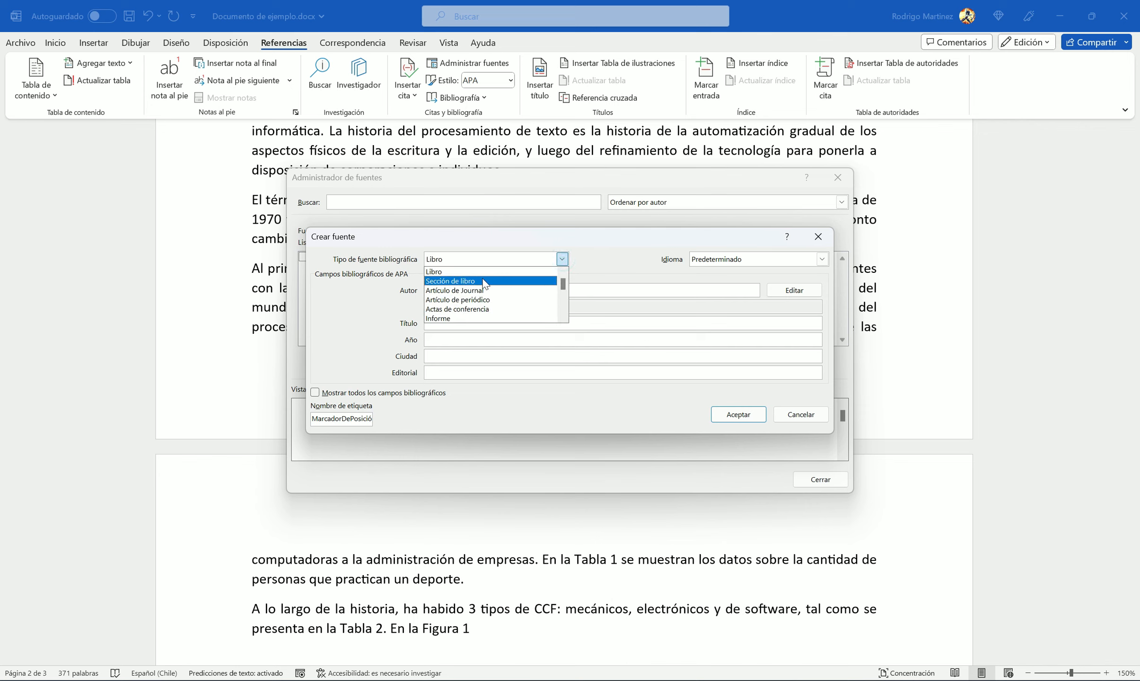
{"action": "left_click", "coordinate": [589, 254]}
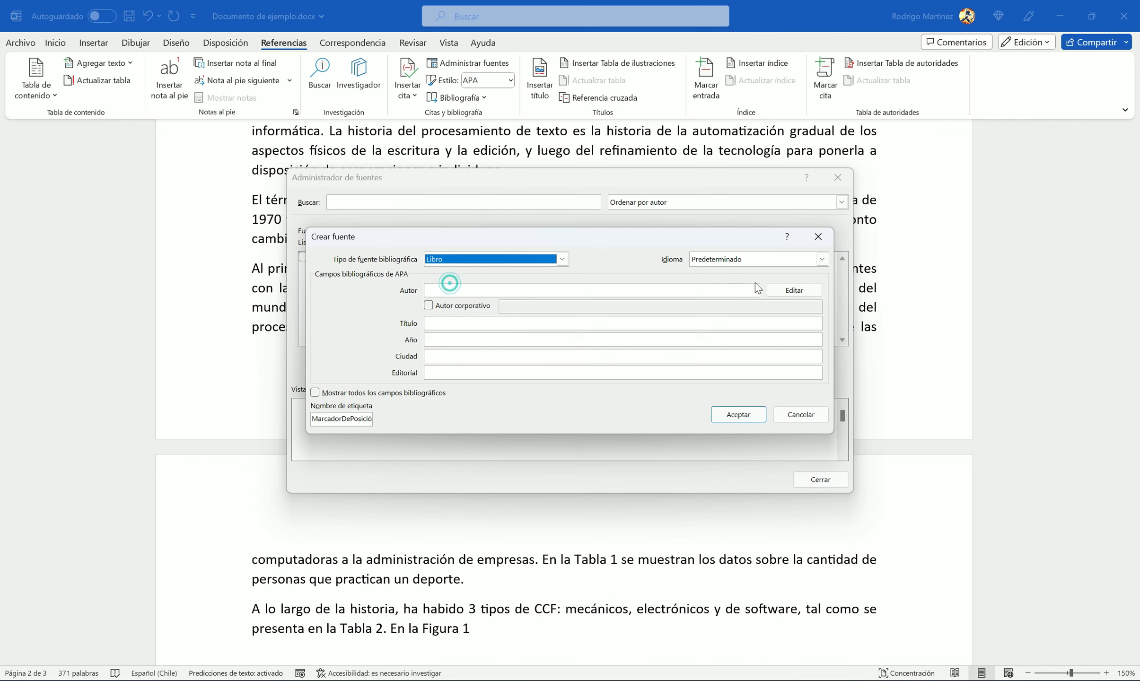
{"action": "left_click", "coordinate": [502, 324]}
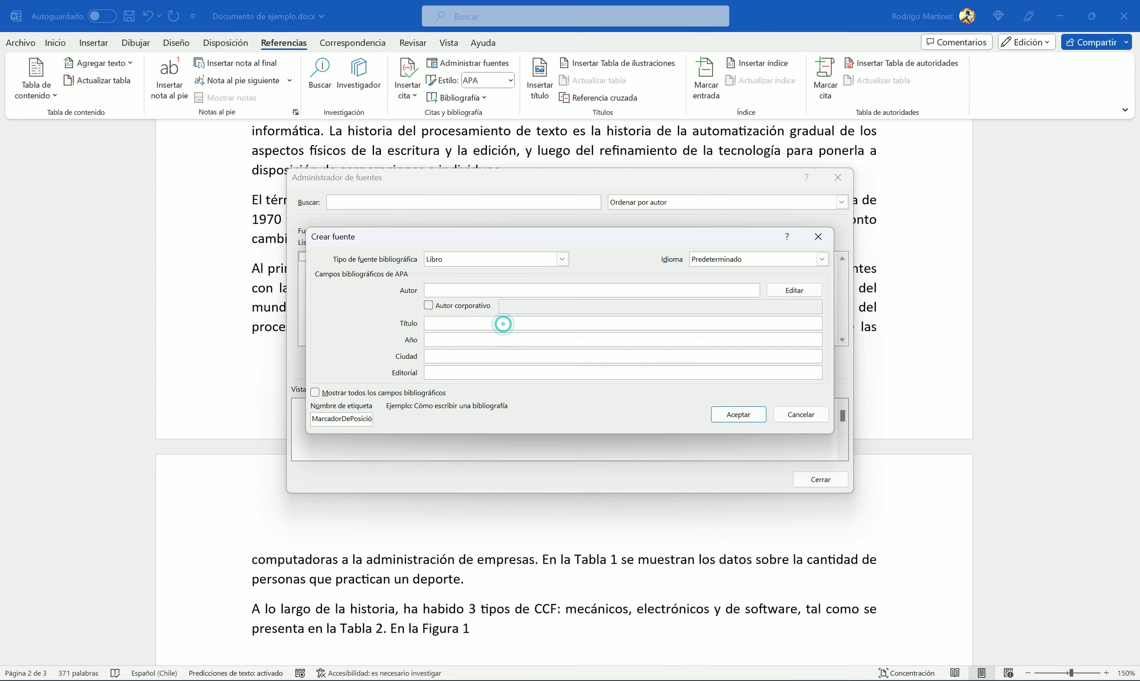
{"action": "type", "text": "Economía"}
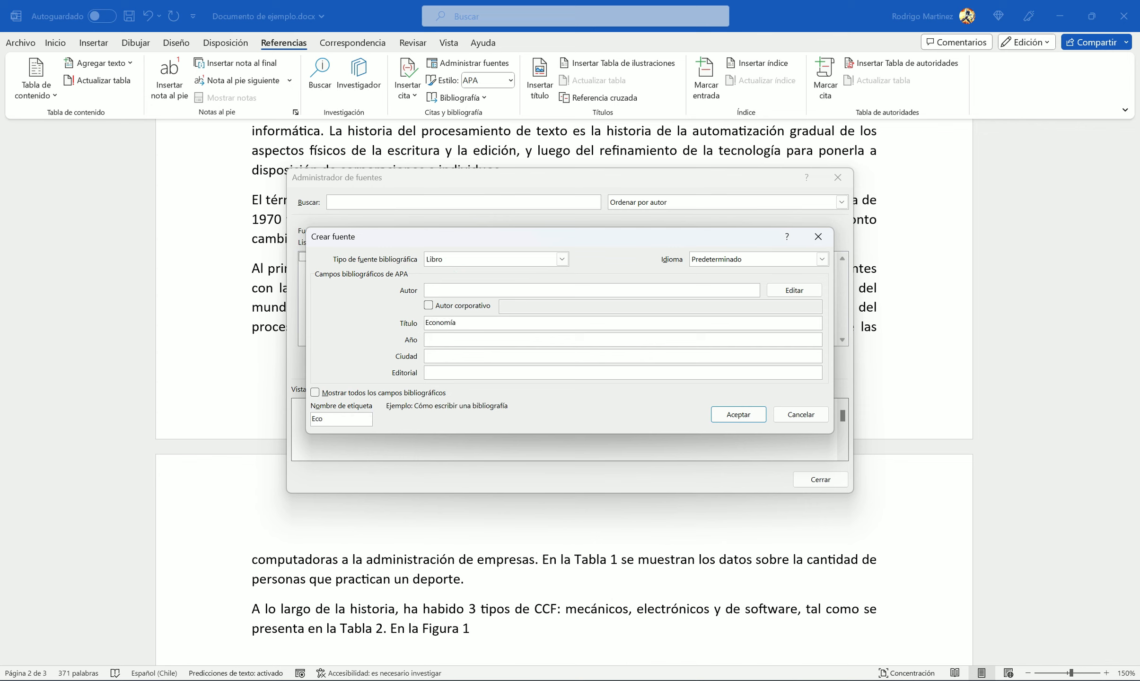
Step: Set the book source's year to 2012 and its publisher to "Publicaciones Adventure Works"
{"action": "left_click", "coordinate": [454, 337]}
{"action": "type", "text": "2012"}
{"action": "left_click", "coordinate": [440, 355]}
{"action": "left_click", "coordinate": [434, 372]}
{"action": "type", "text": "Publicaciones Adventur"}
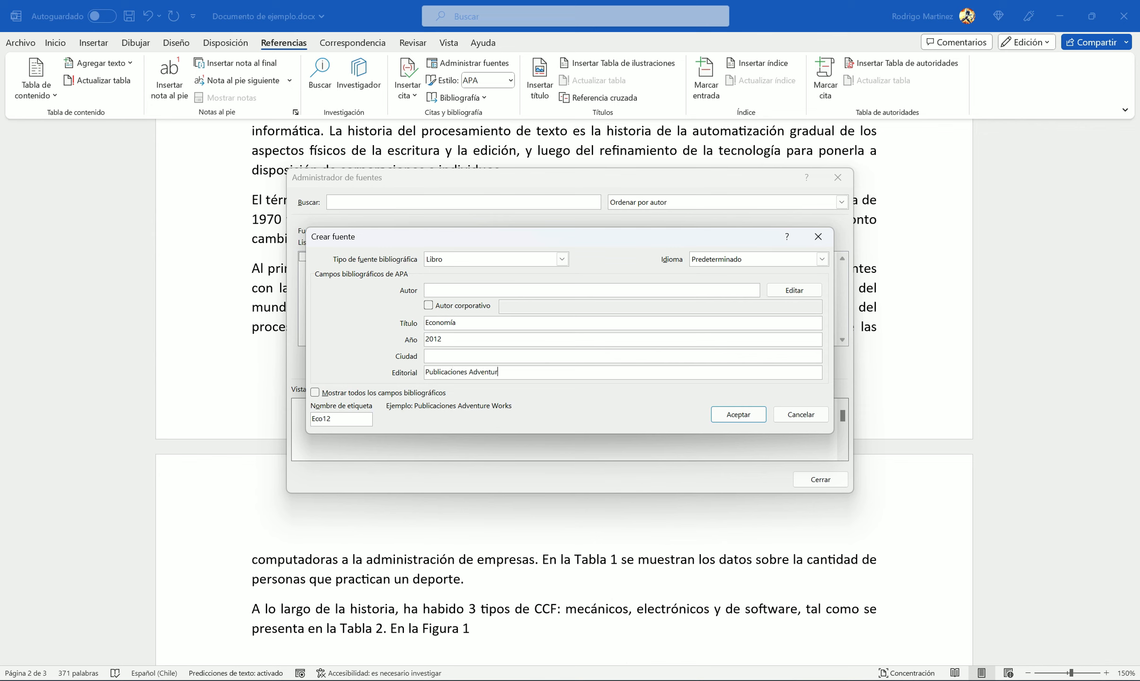
{"action": "type", "text": "e Works"}
Step: Add the first author to the book source with surname, first name and middle name
{"action": "left_click", "coordinate": [792, 291]}
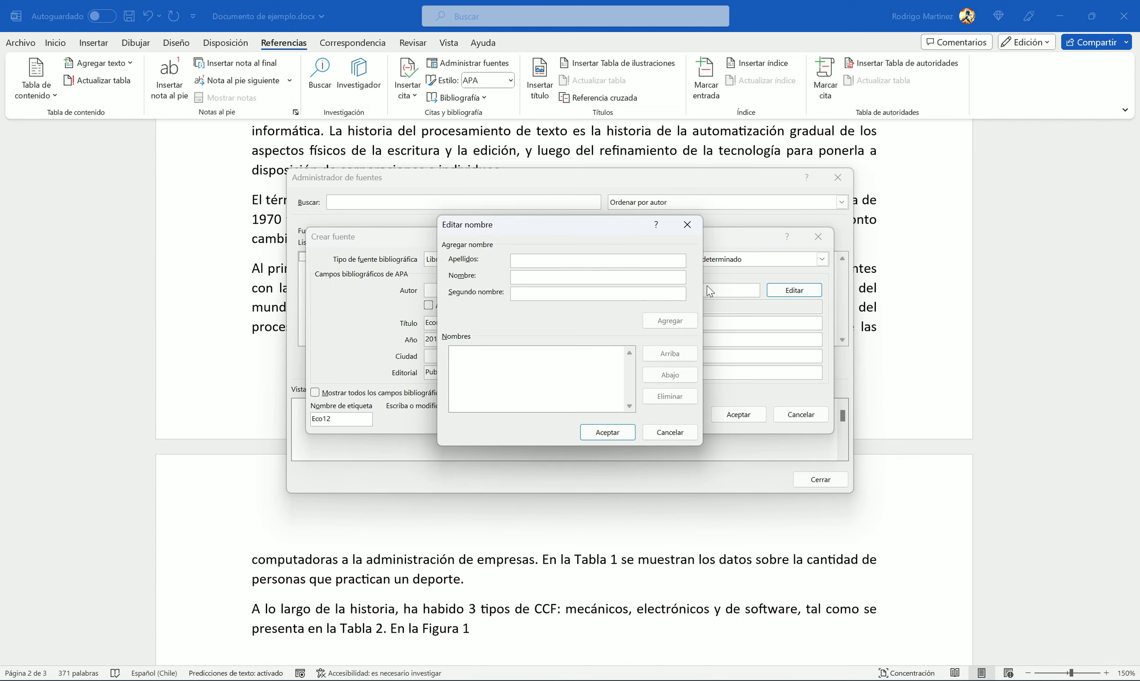
{"action": "type", "text": "Gonzále"}
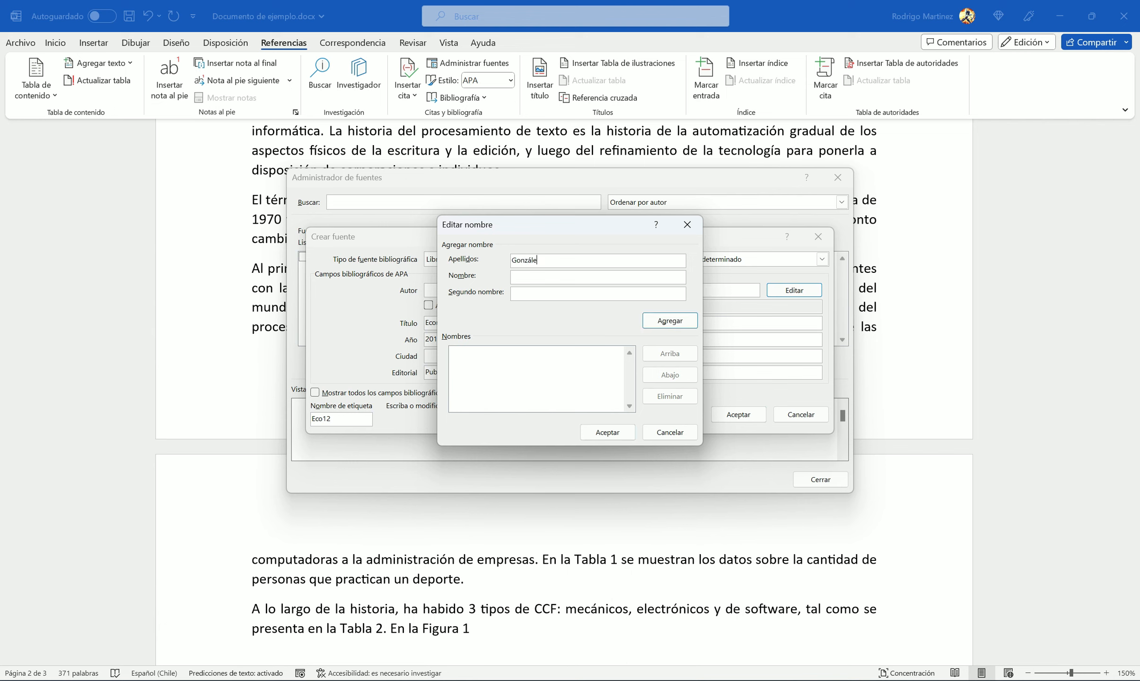
{"action": "type", "text": "José"}
{"action": "type", "text": "Pedro"}
{"action": "left_click", "coordinate": [670, 321]}
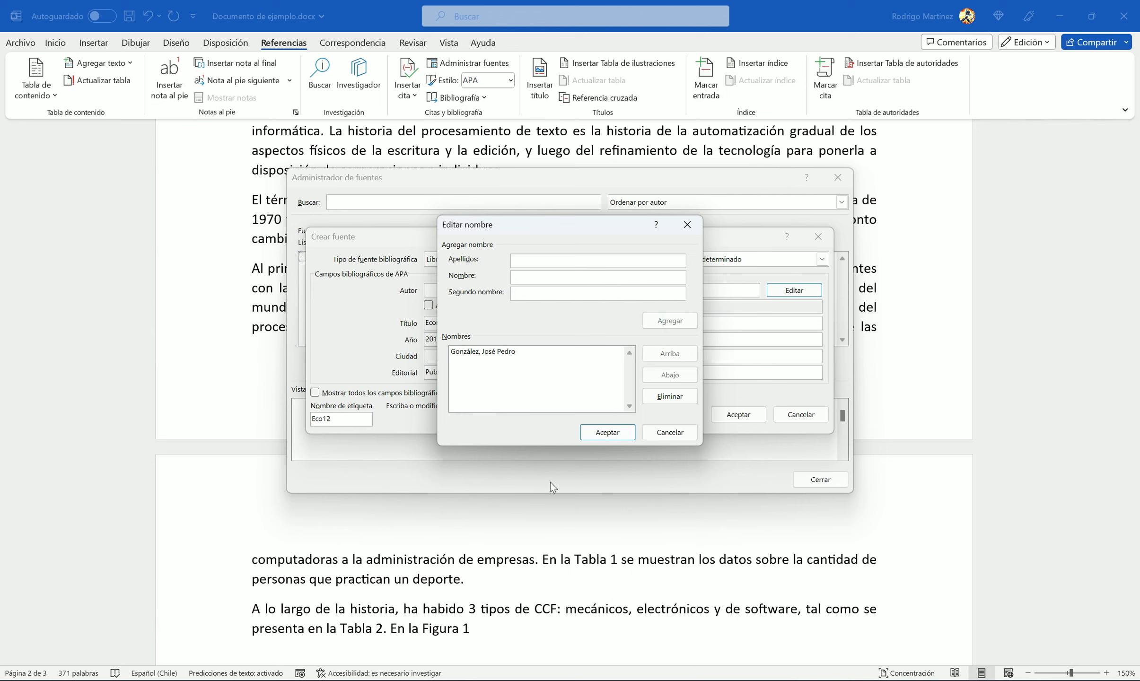
Step: Add the second author's surname, first name and middle name, then save the book source and close the source manager
{"action": "type", "text": "Mora"}
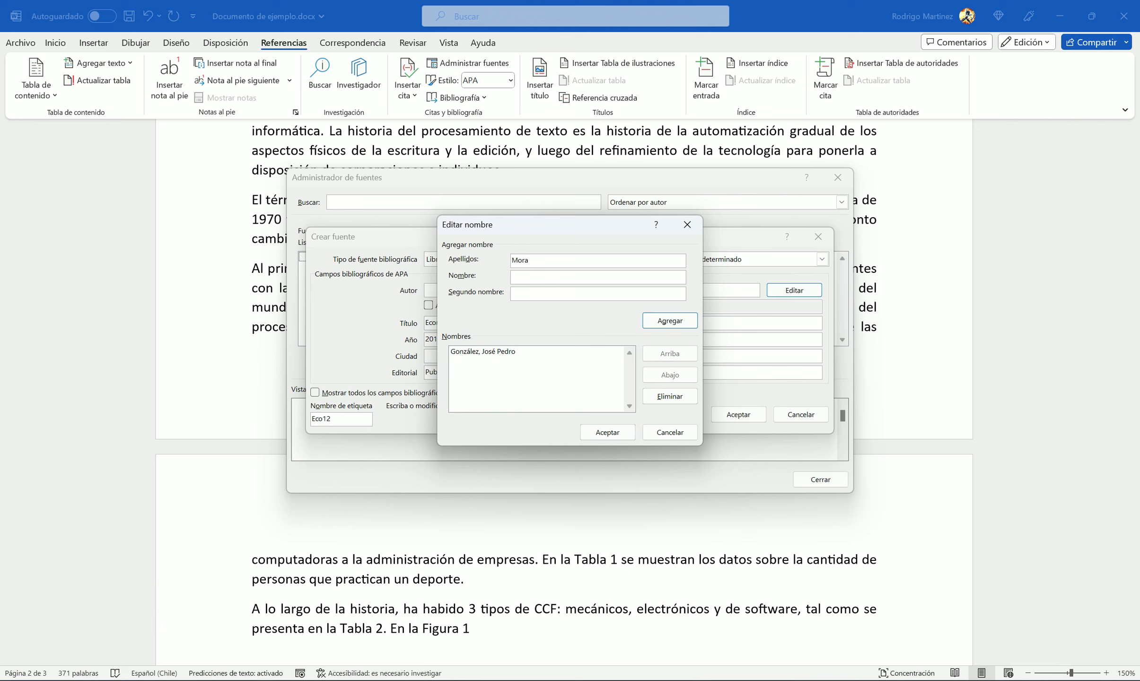
{"action": "key", "text": "Tab"}
{"action": "type", "text": "María"}
{"action": "type", "text": "Gr"}
{"action": "type", "text": "racia"}
{"action": "left_click", "coordinate": [689, 317]}
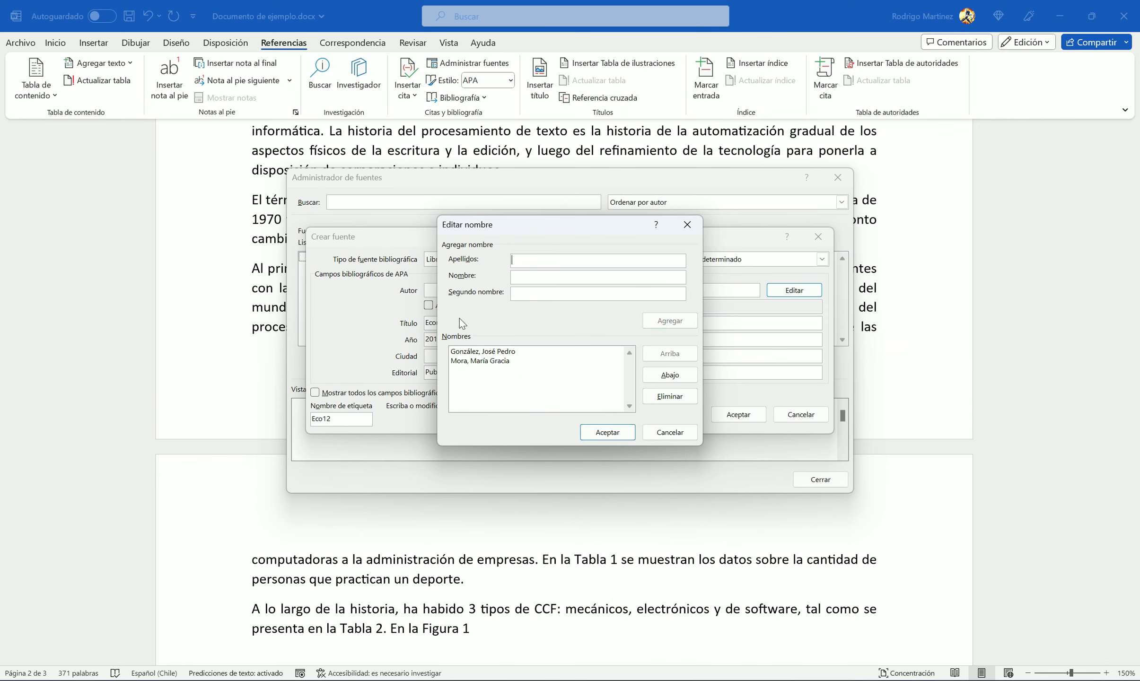
{"action": "left_click", "coordinate": [608, 433]}
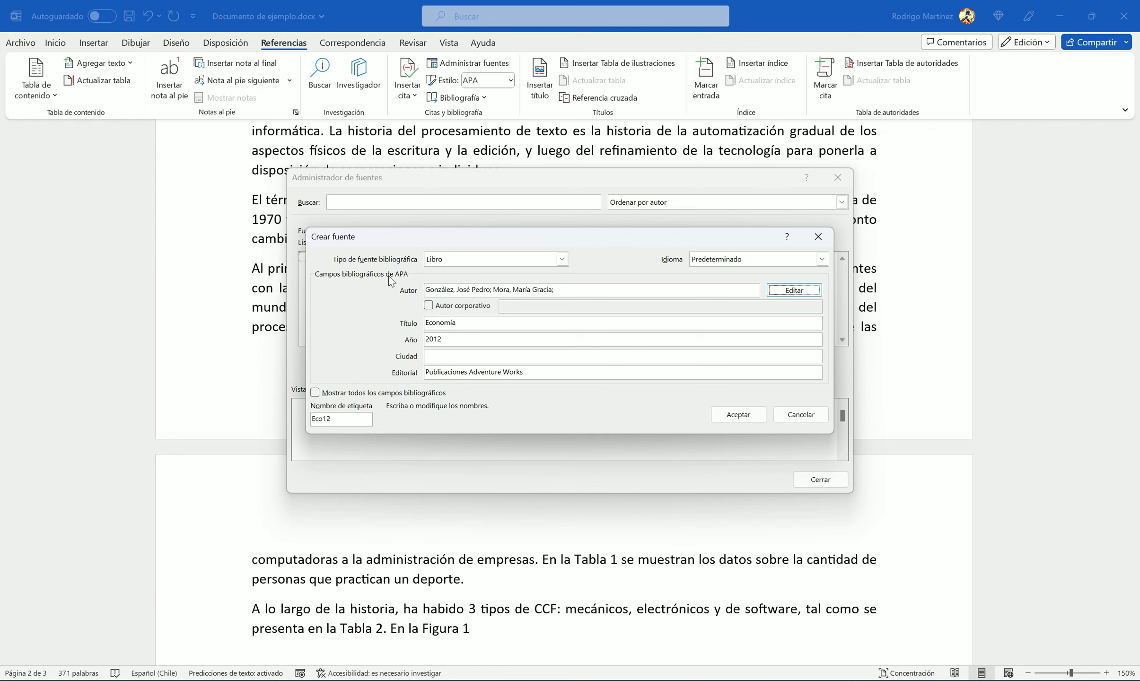
{"action": "left_click", "coordinate": [739, 415]}
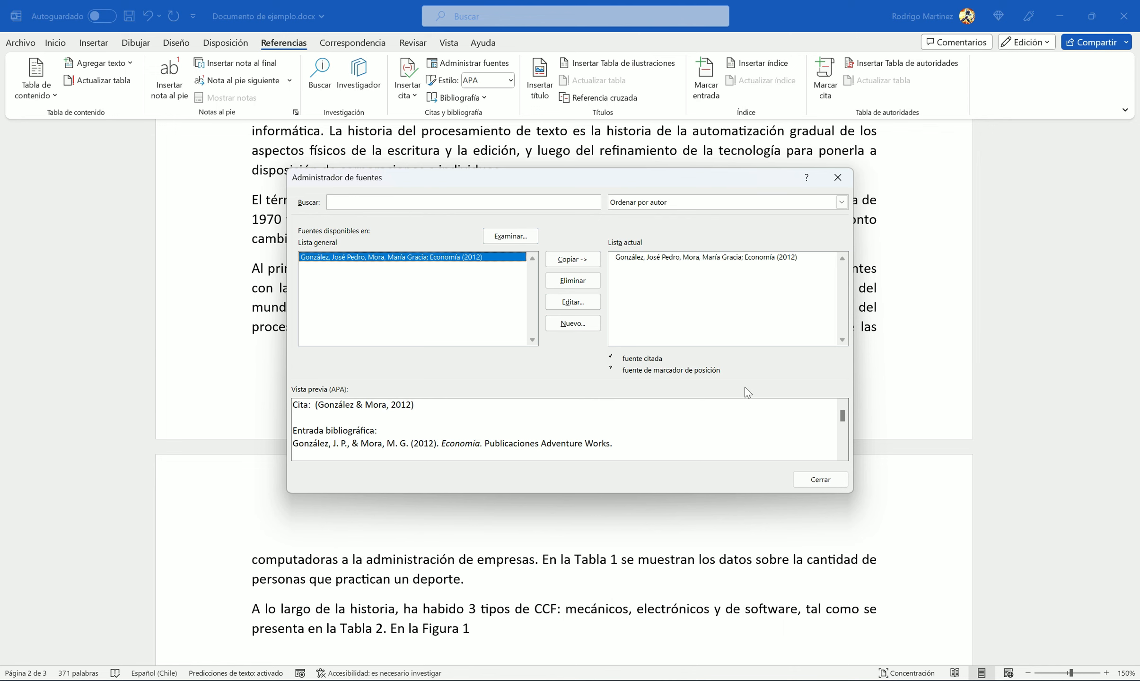
{"action": "left_click", "coordinate": [813, 478]}
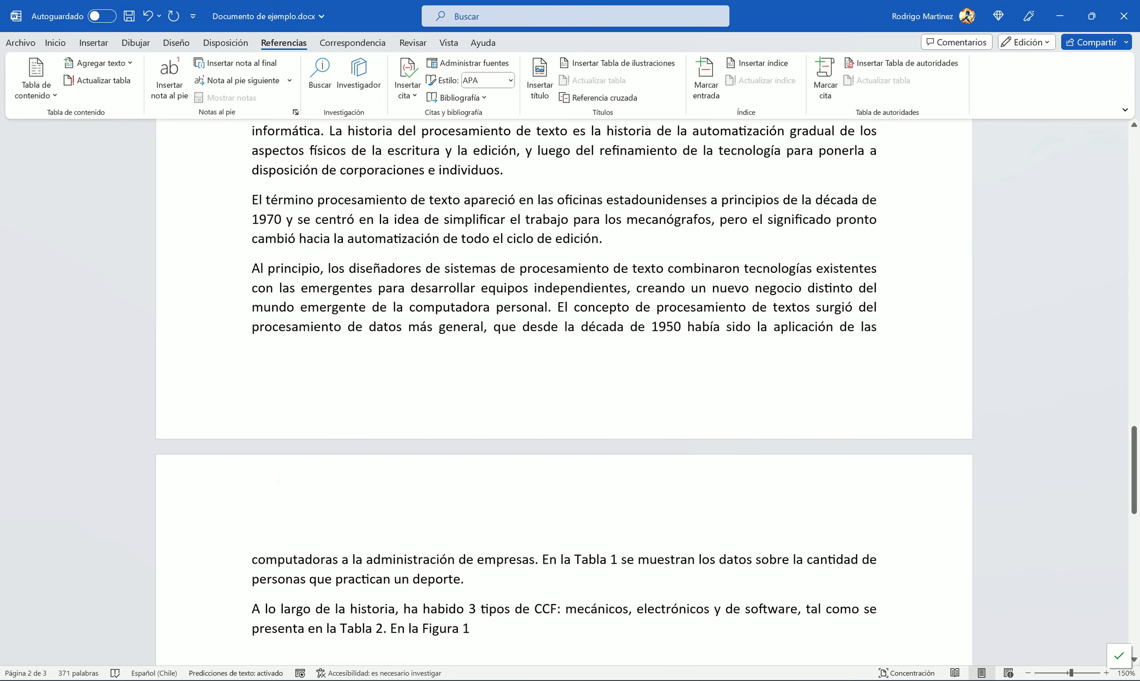
Step: Insert a citation of the "Economía" (2012) source after "1970" in the paragraph beginning "El término procesamiento de texto"
{"action": "scroll", "coordinate": [563, 379], "scroll_direction": "down", "scroll_amount": 3}
{"action": "scroll", "coordinate": [564, 378], "scroll_direction": "up", "scroll_amount": 4}
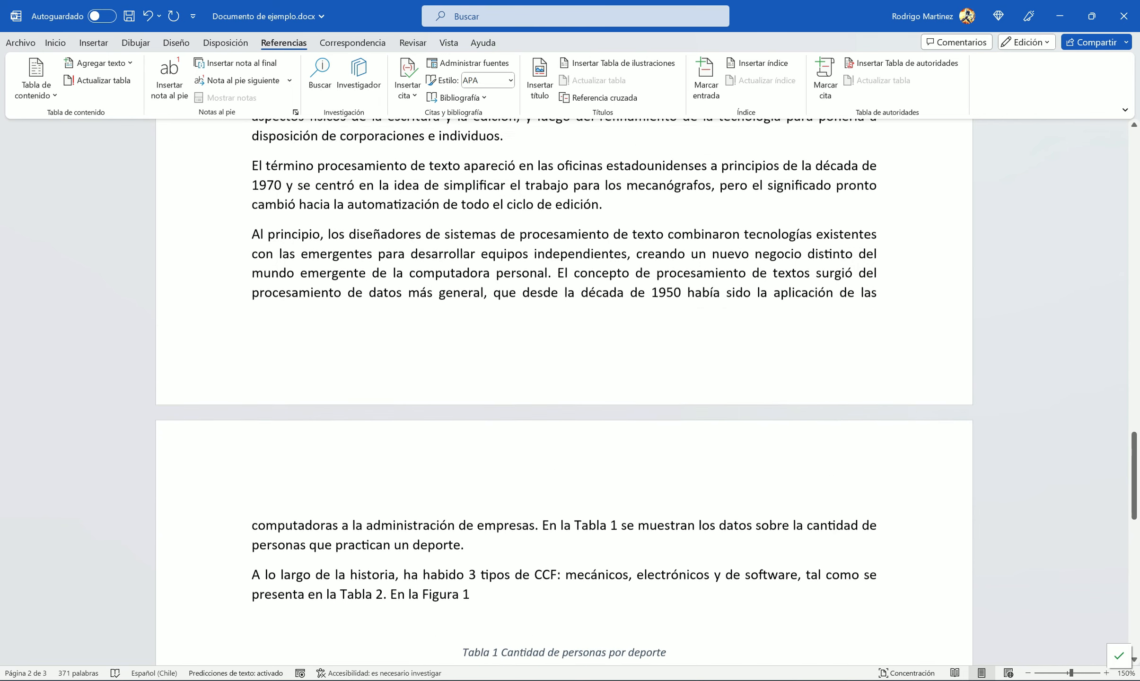
{"action": "scroll", "coordinate": [563, 378], "scroll_direction": "down", "scroll_amount": 1}
{"action": "scroll", "coordinate": [564, 378], "scroll_direction": "up", "scroll_amount": 1}
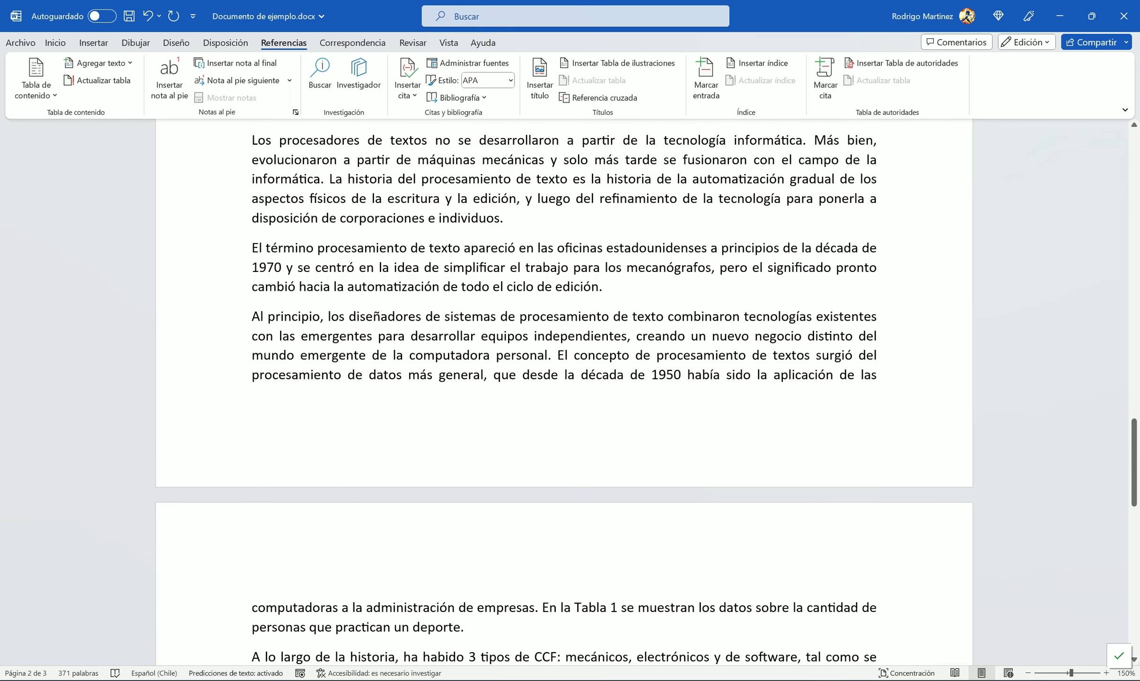
{"action": "left_click", "coordinate": [707, 248]}
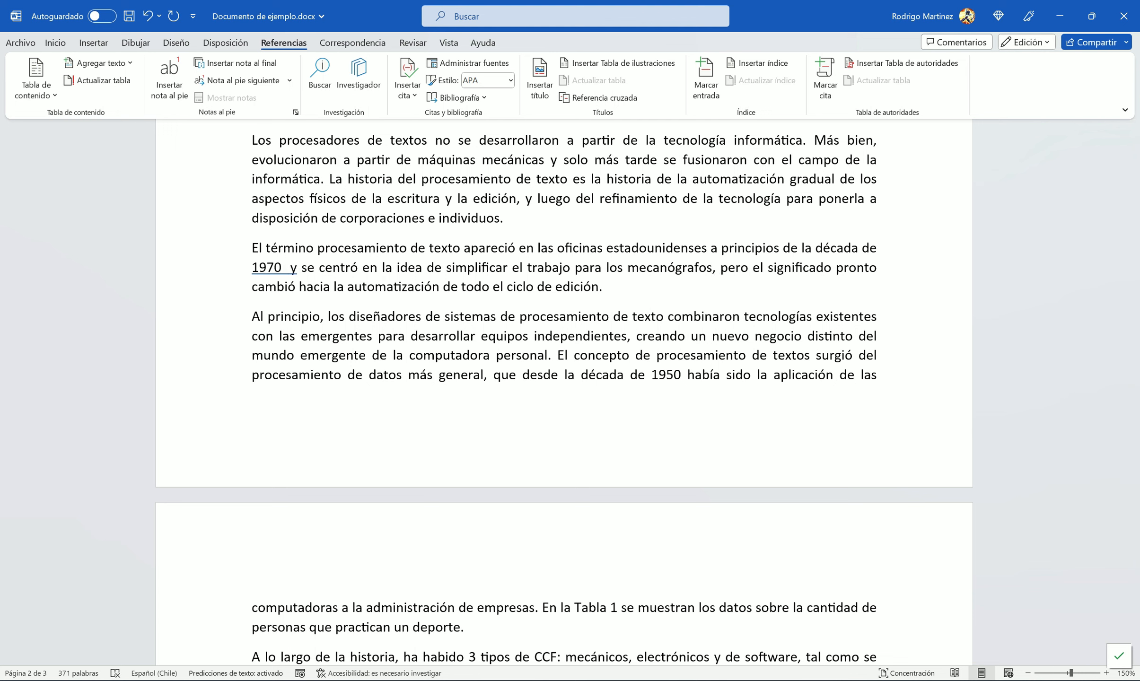
{"action": "left_click", "coordinate": [286, 267]}
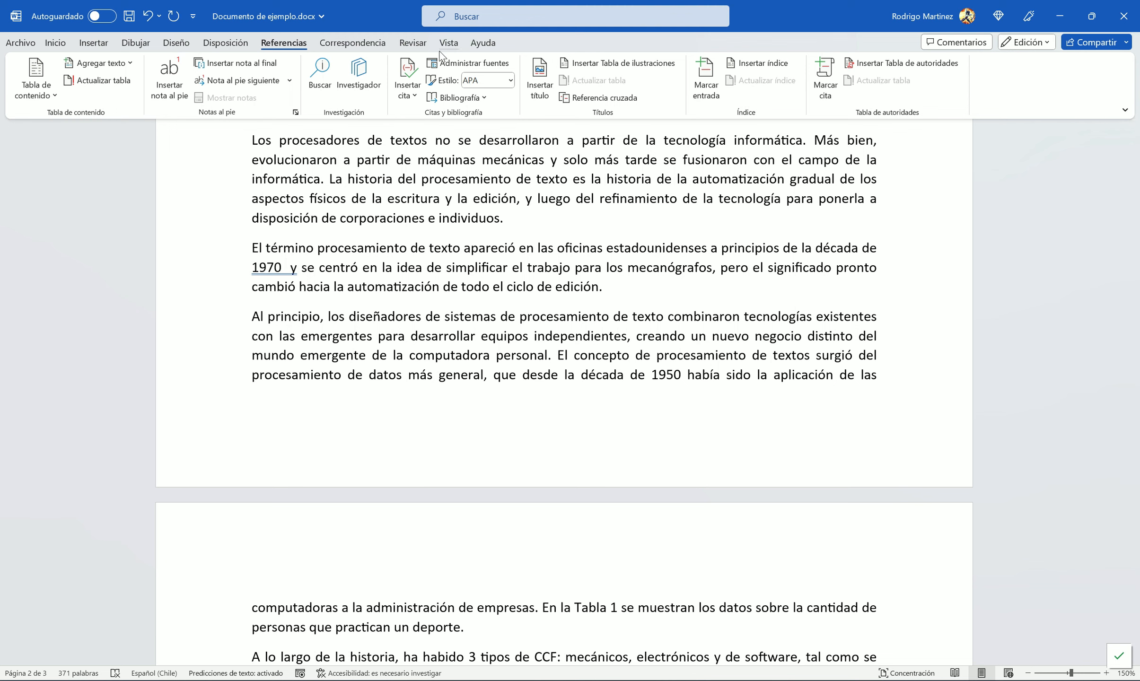
{"action": "left_click", "coordinate": [412, 93]}
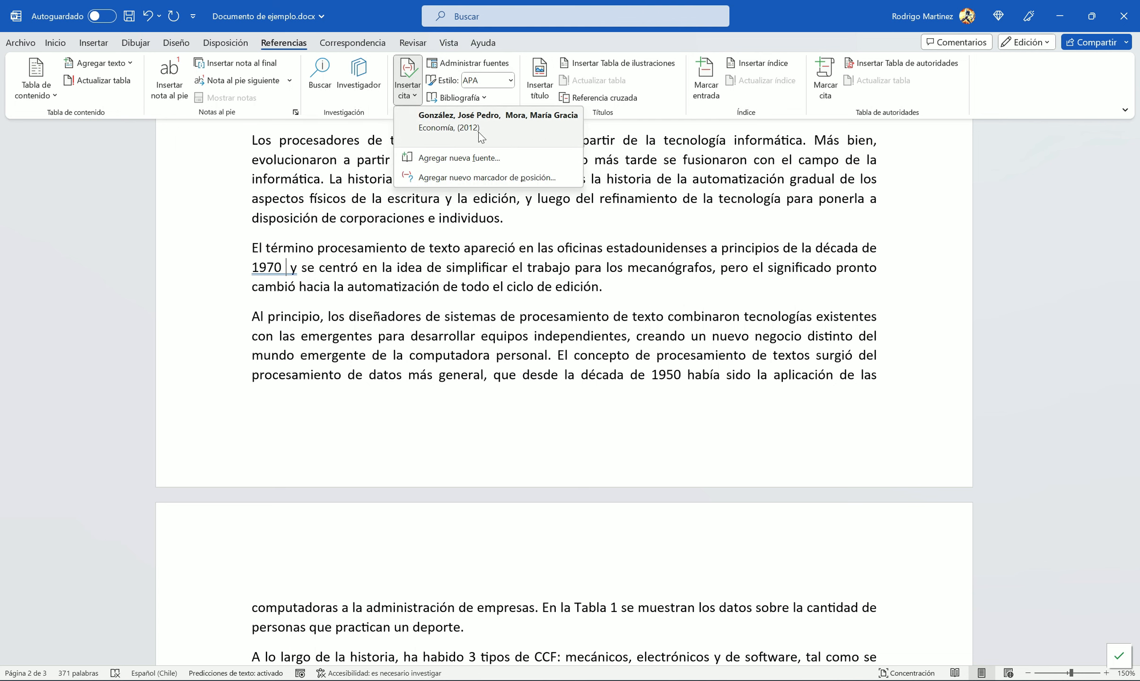
{"action": "left_click", "coordinate": [438, 128]}
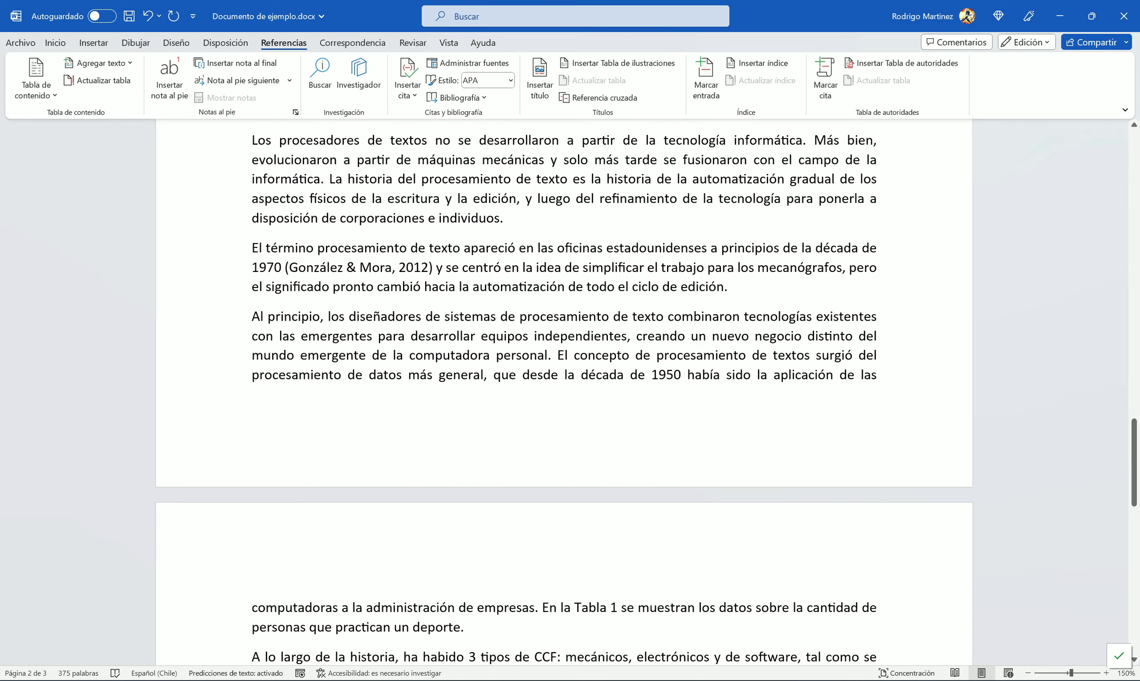
Step: Add a blank line before the paragraph about the 3 tipos de CCF and make it begin "Tal se comenta en , a lo largo"
{"action": "scroll", "coordinate": [564, 392], "scroll_direction": "down", "scroll_amount": 4}
{"action": "left_click", "coordinate": [478, 384]}
{"action": "key", "text": "Return"}
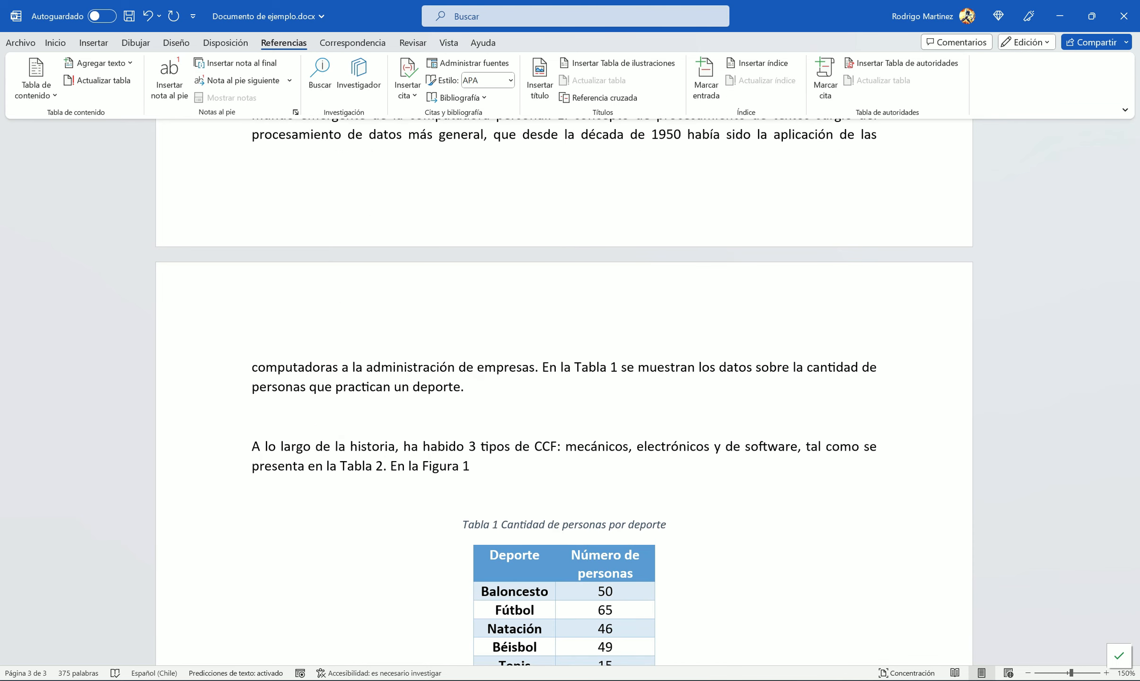
{"action": "type", "text": "Tal se"}
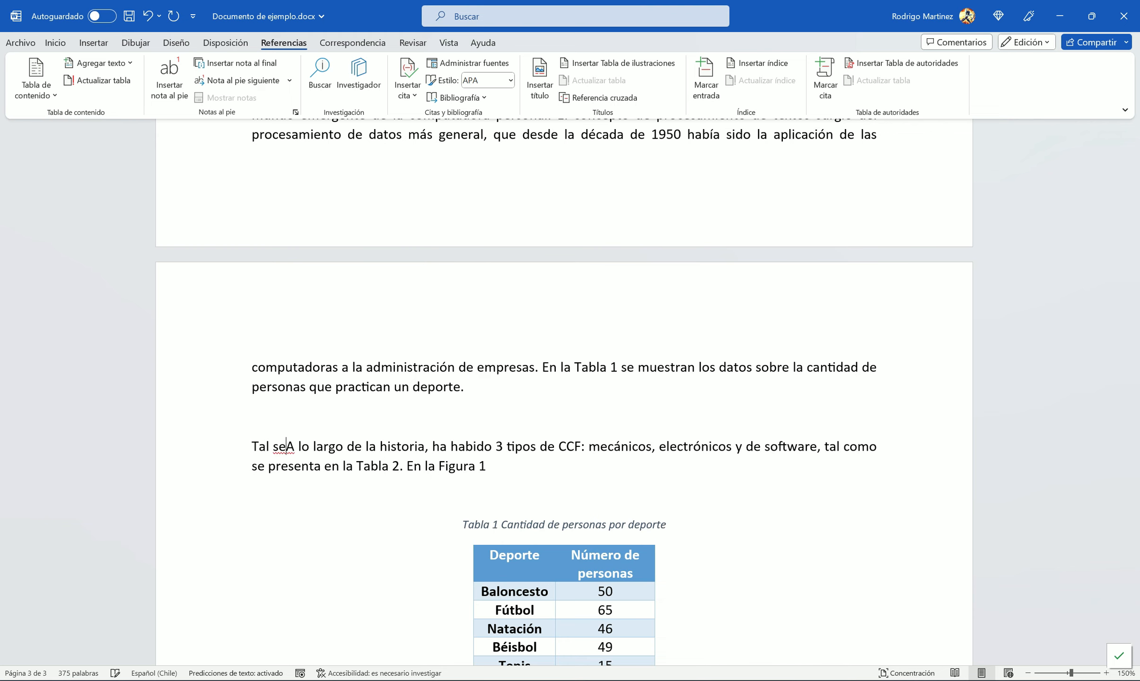
{"action": "type", "text": " comenta en "}
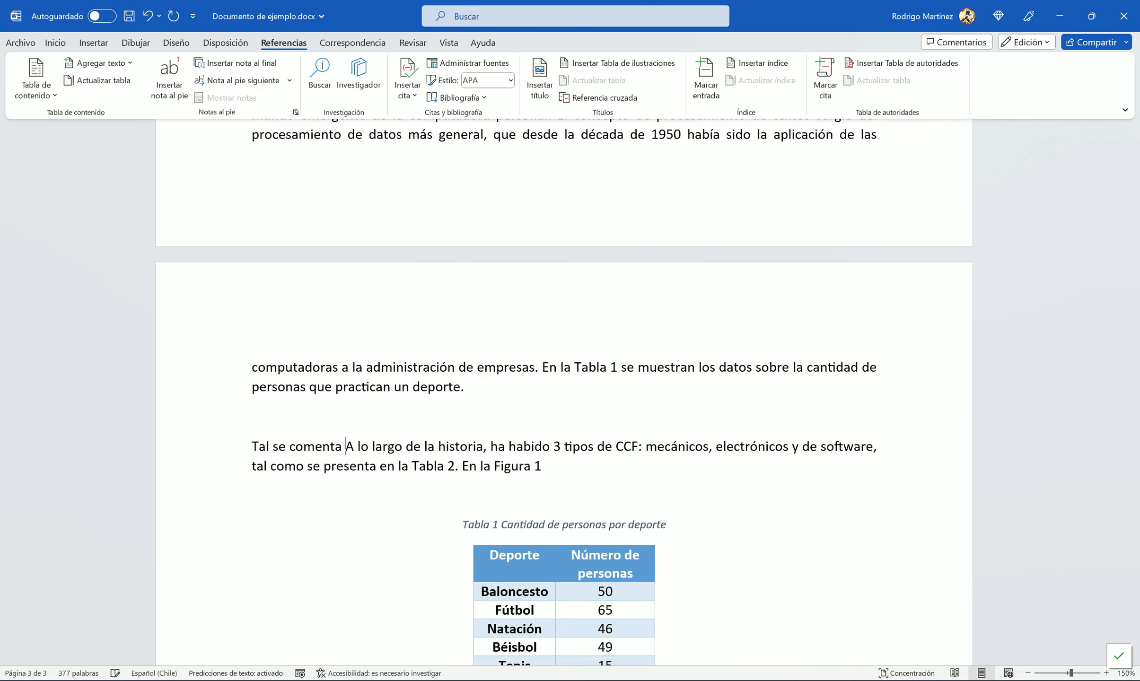
{"action": "type", "text": ","}
{"action": "key", "text": "BackSpace"}
{"action": "type", "text": "a"}
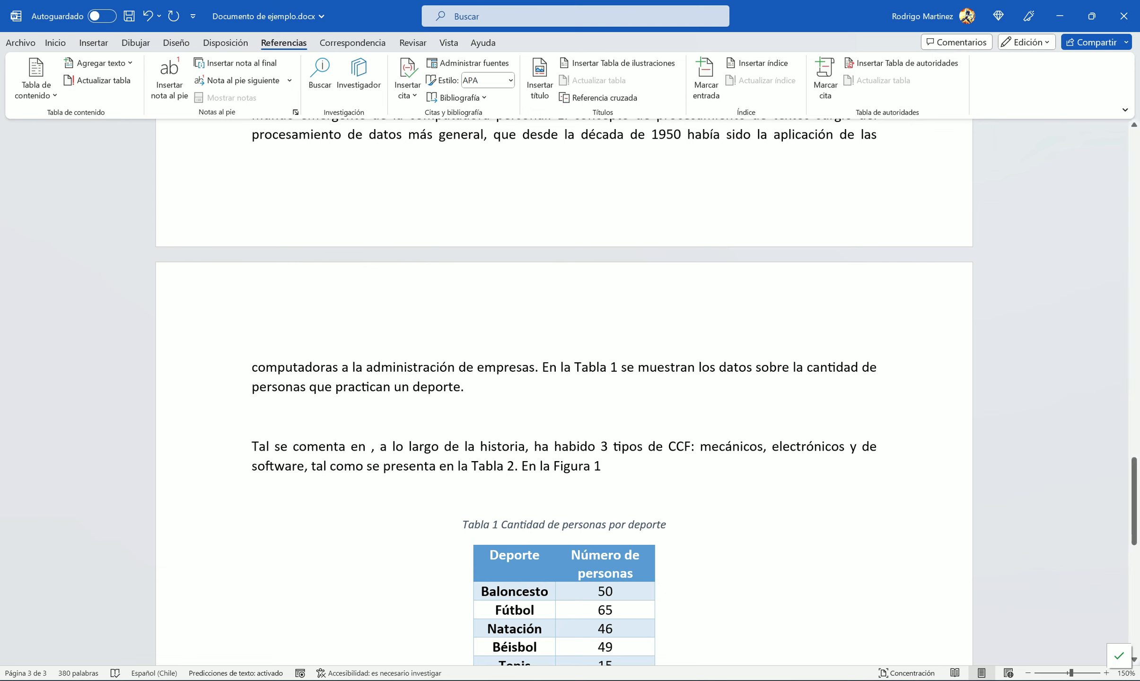
Step: Insert a citation of the "Economía" (2012) source between "Tal se comenta en" and the comma
{"action": "left_click", "coordinate": [408, 94]}
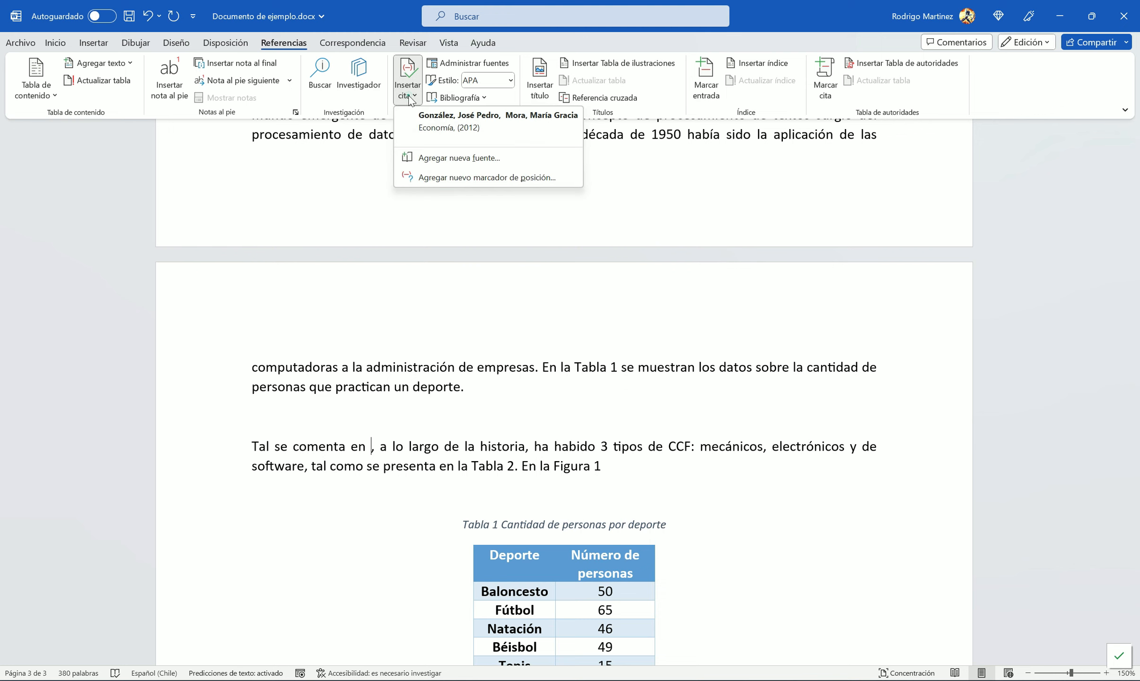
{"action": "left_click", "coordinate": [440, 130]}
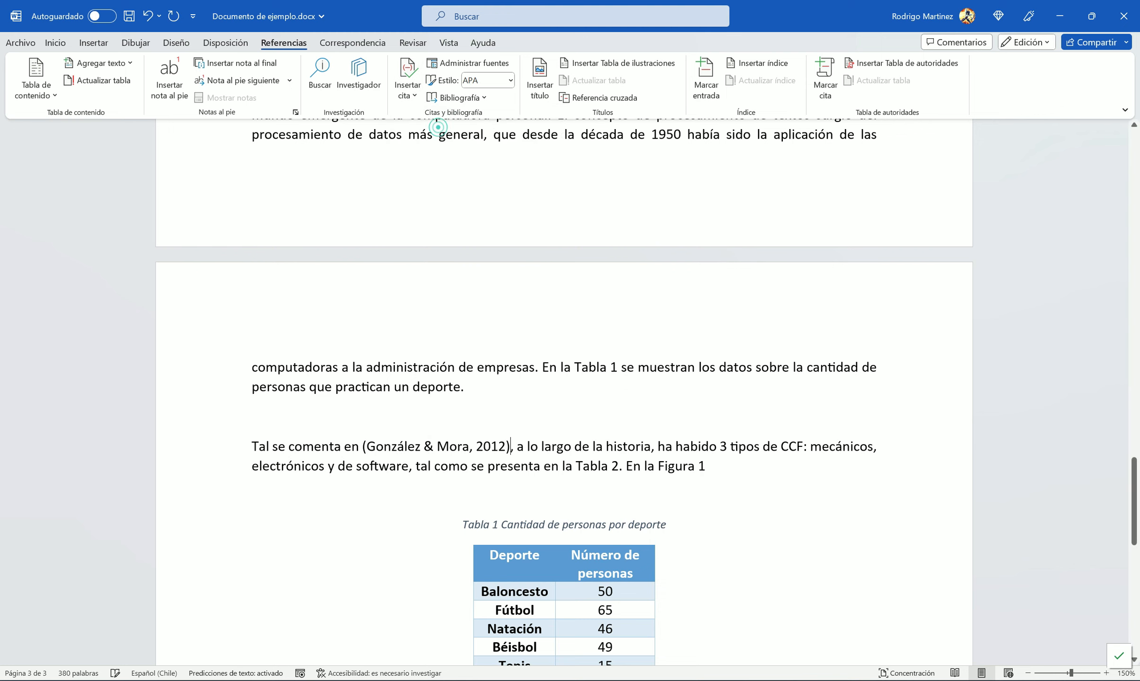
{"action": "left_click", "coordinate": [536, 448]}
{"action": "left_click", "coordinate": [708, 464]}
{"action": "scroll", "coordinate": [564, 393], "scroll_direction": "down", "scroll_amount": 2}
{"action": "scroll", "coordinate": [563, 393], "scroll_direction": "up", "scroll_amount": 3}
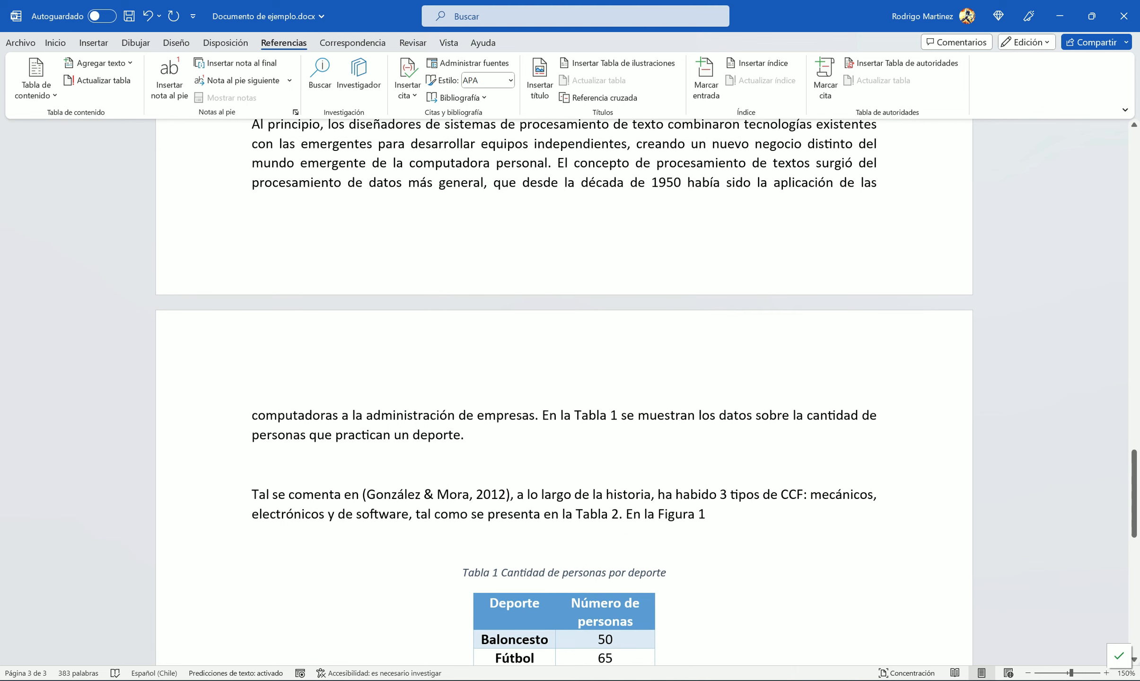
{"action": "scroll", "coordinate": [534, 431], "scroll_direction": "down", "scroll_amount": 3}
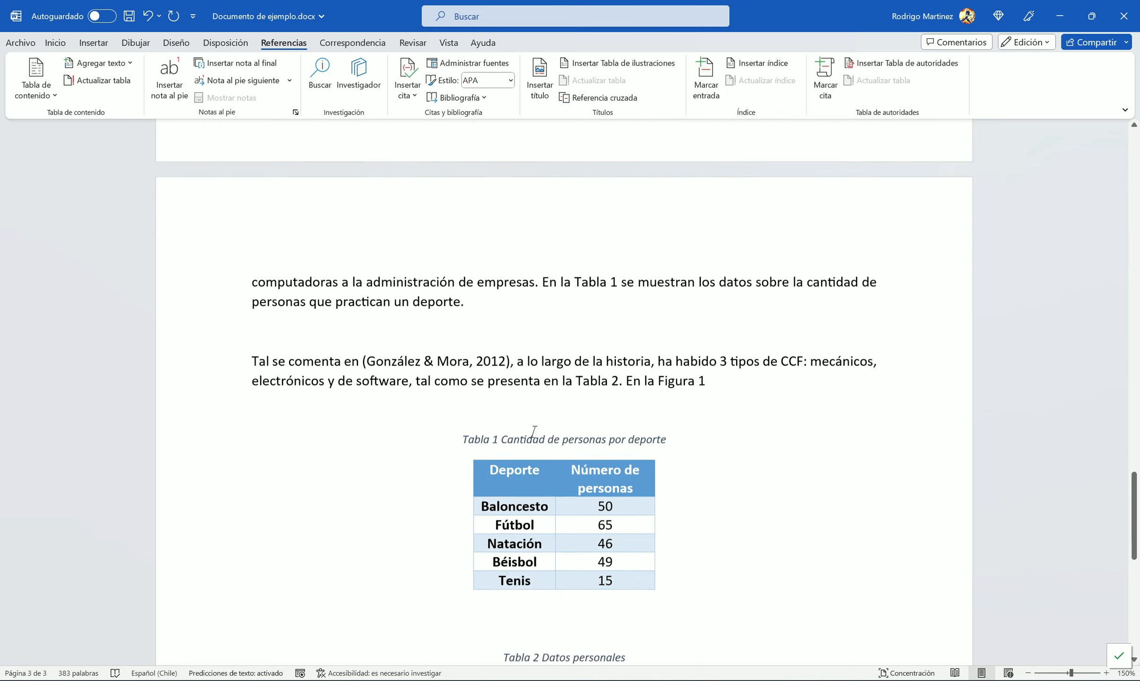
{"action": "scroll", "coordinate": [534, 431], "scroll_direction": "down", "scroll_amount": 2}
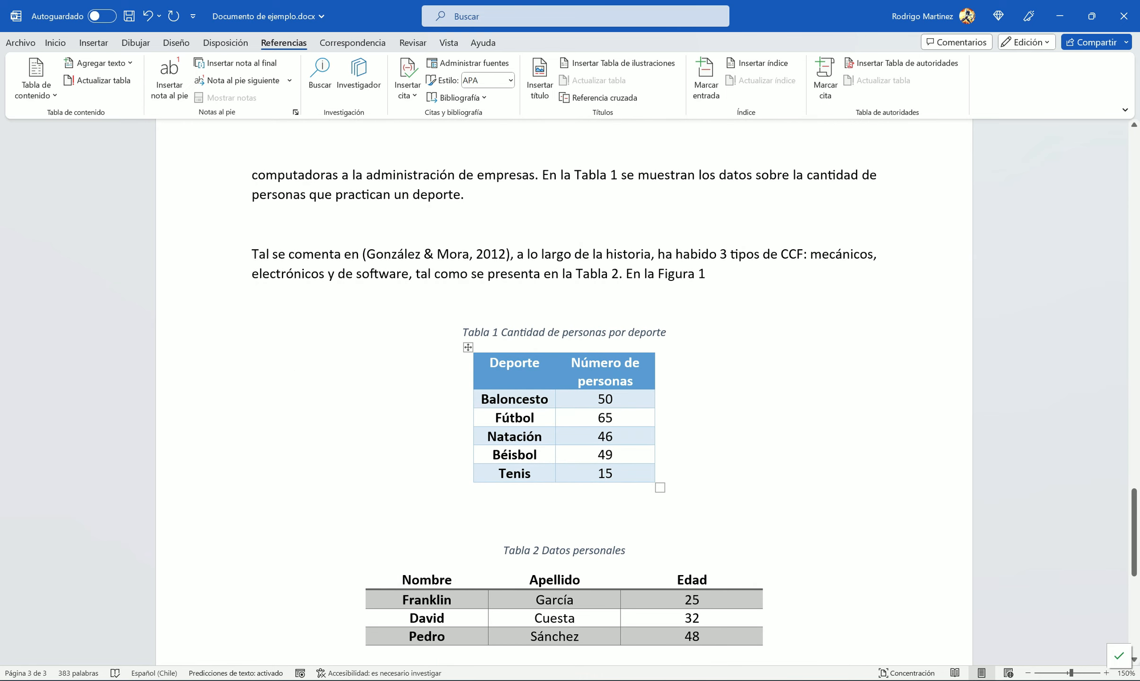
{"action": "scroll", "coordinate": [564, 393], "scroll_direction": "up", "scroll_amount": 1}
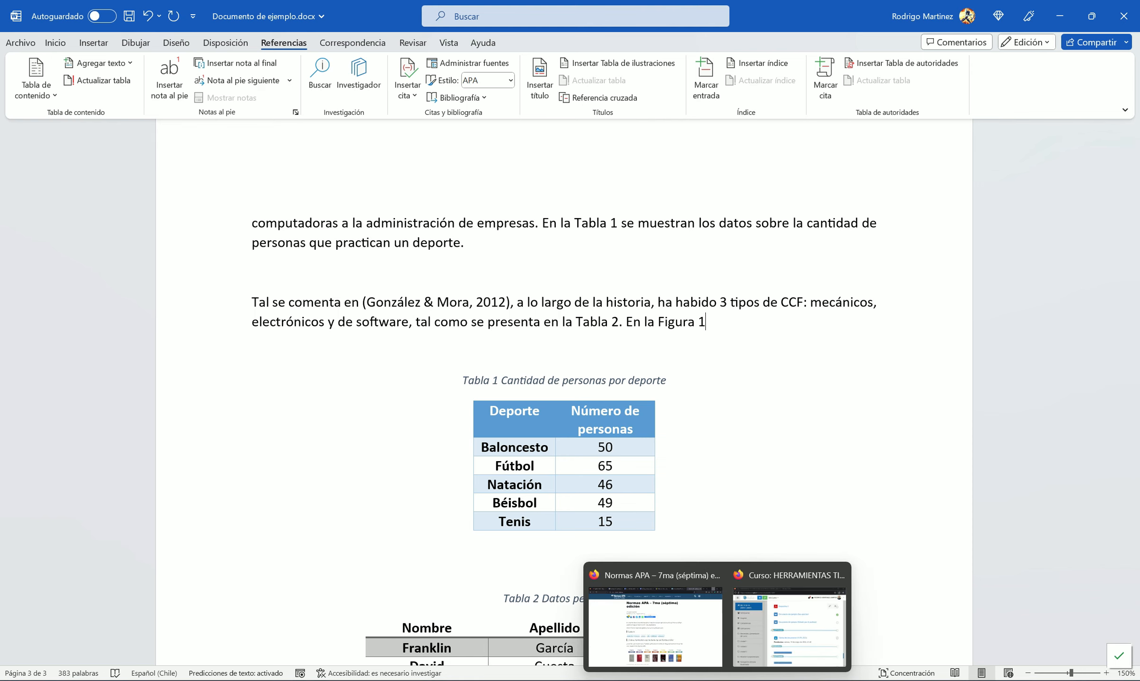
Step: Switch to the Normas APA website in Firefox and look over its page on the 7th edition
{"action": "left_click", "coordinate": [717, 680]}
{"action": "left_click", "coordinate": [696, 626]}
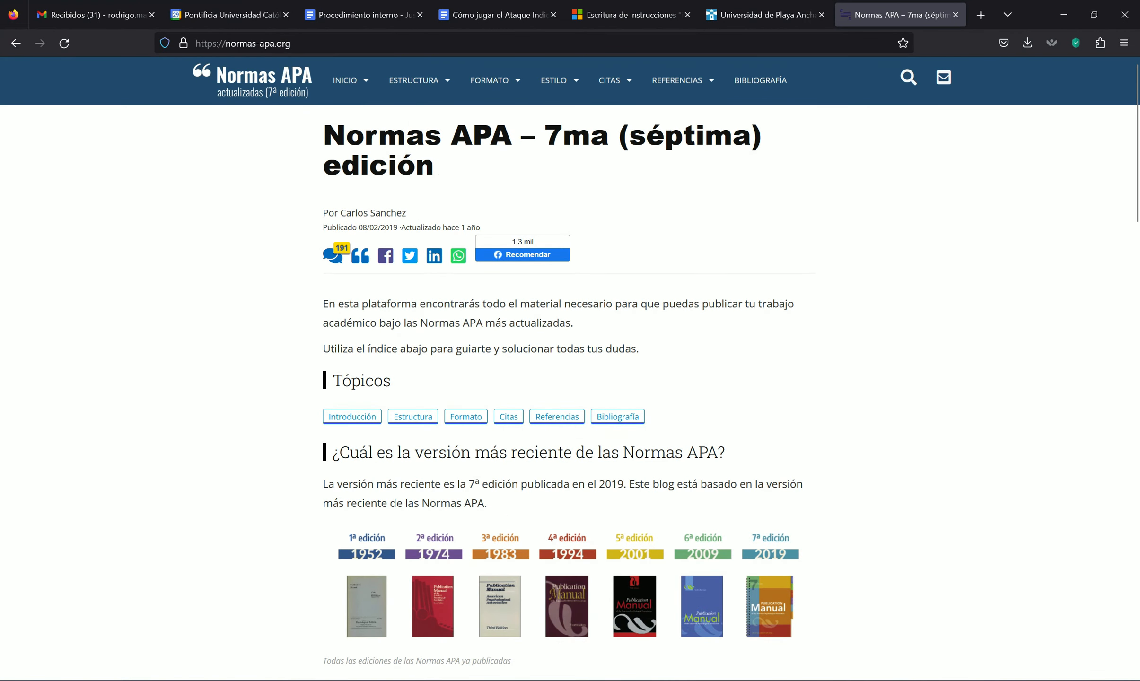
{"action": "left_click", "coordinate": [236, 43]}
{"action": "left_click", "coordinate": [91, 159]}
{"action": "scroll", "coordinate": [303, 327], "scroll_direction": "down", "scroll_amount": 20}
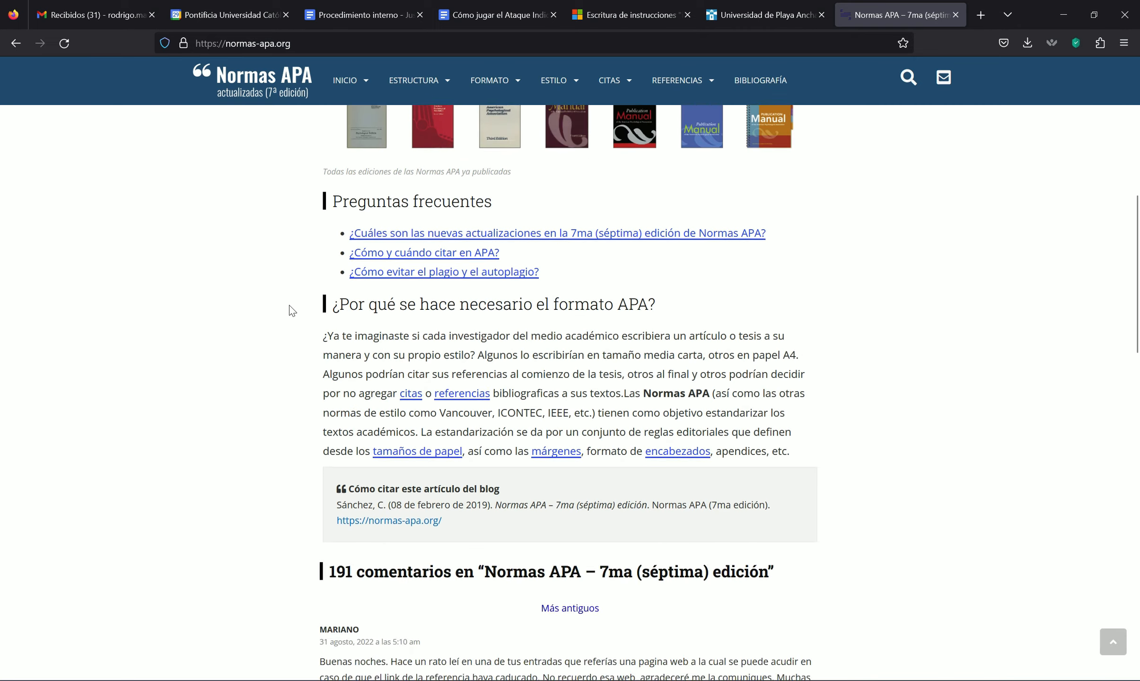
{"action": "scroll", "coordinate": [295, 305], "scroll_direction": "up", "scroll_amount": 20}
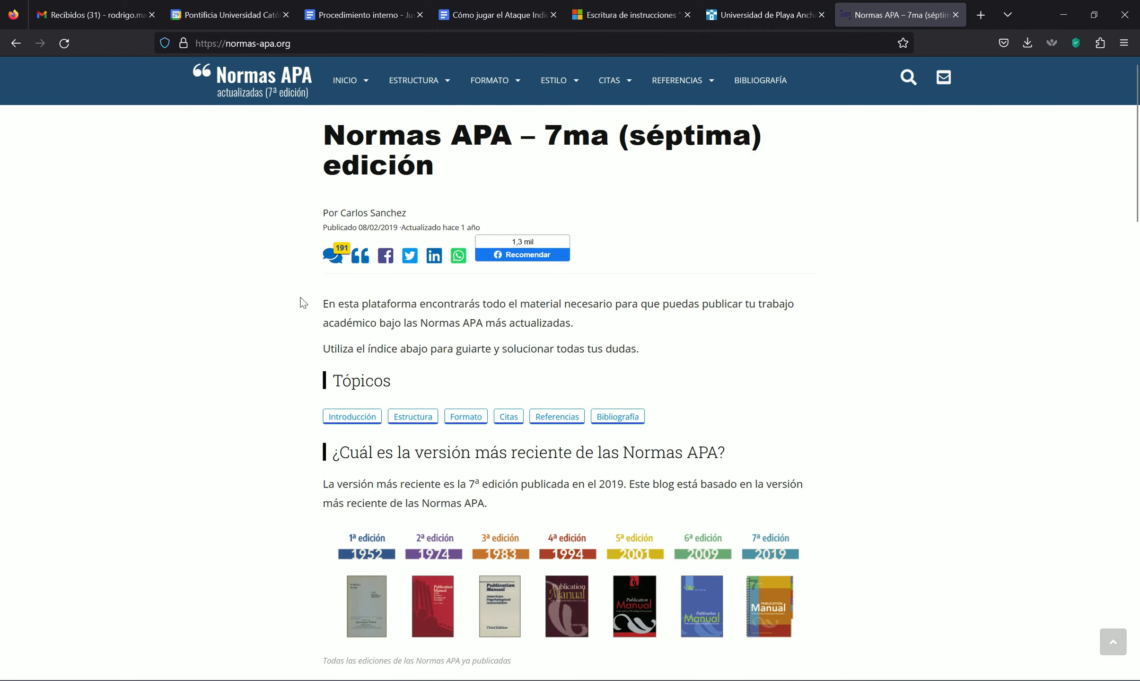
Step: Copy the address of the Normas APA website and switch back to the Word document
{"action": "left_click", "coordinate": [245, 43]}
{"action": "key", "text": "ctrl+c"}
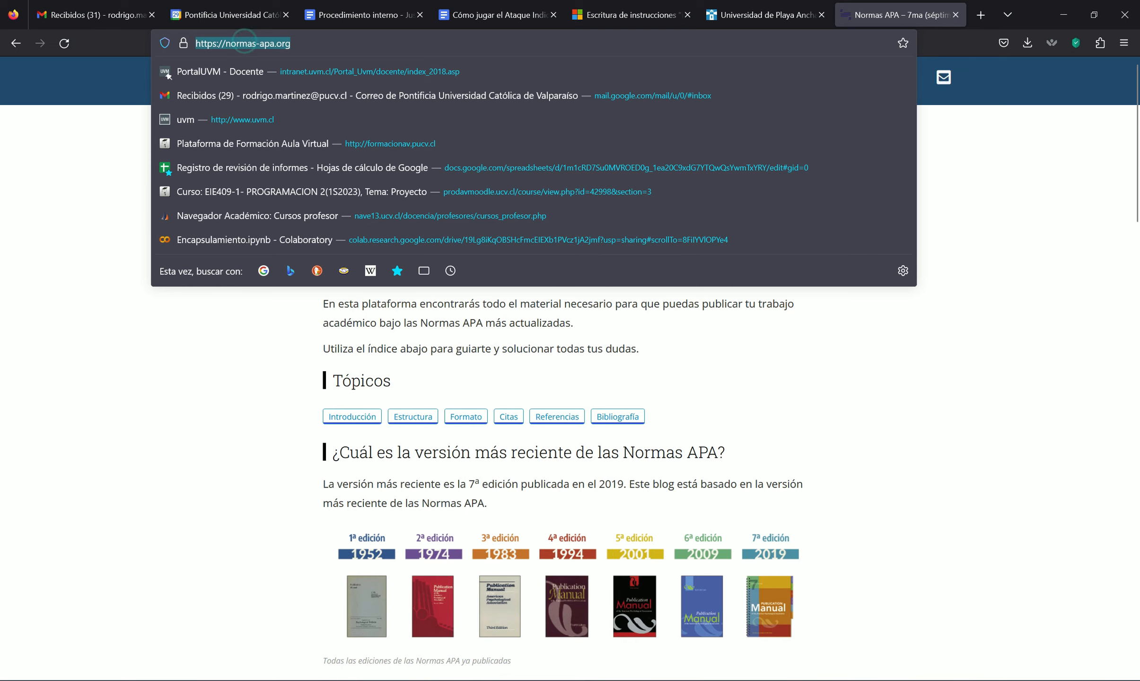
{"action": "right_click", "coordinate": [247, 43]}
{"action": "left_click", "coordinate": [272, 118]}
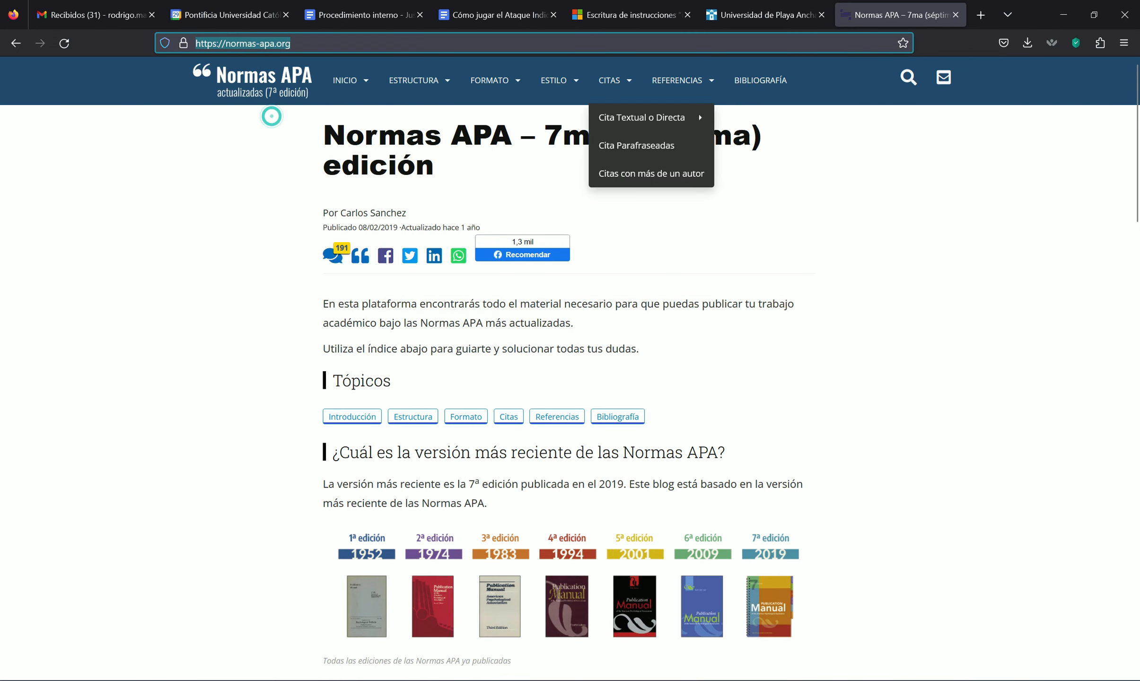
{"action": "left_click", "coordinate": [1062, 20]}
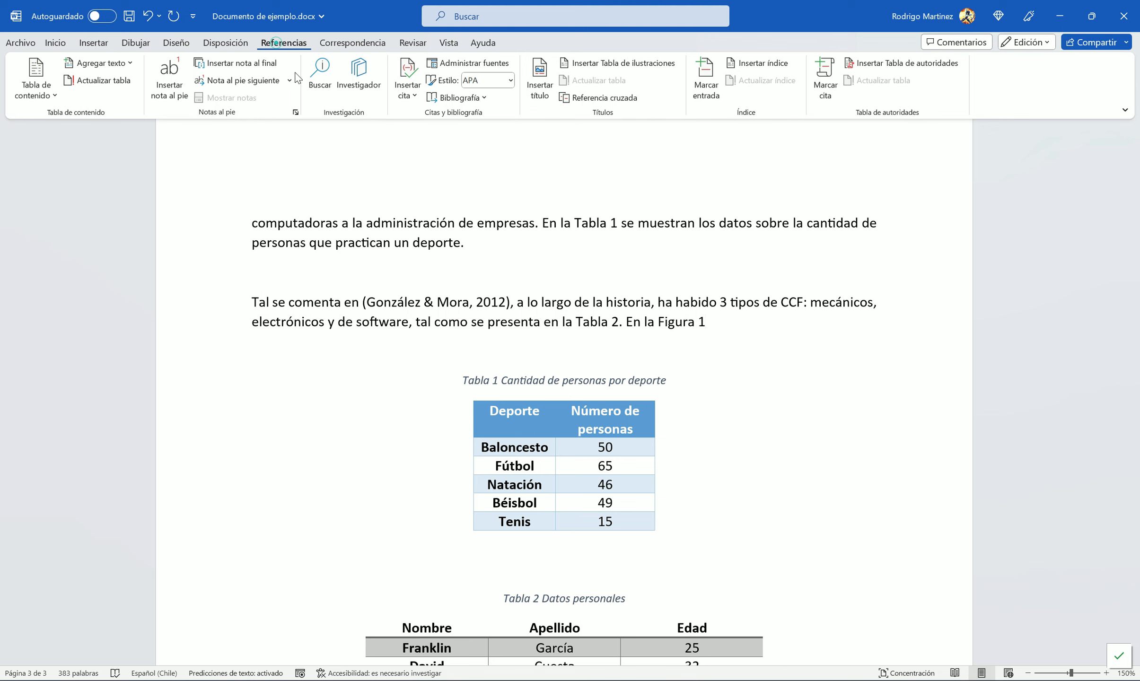
{"action": "left_click", "coordinate": [485, 71]}
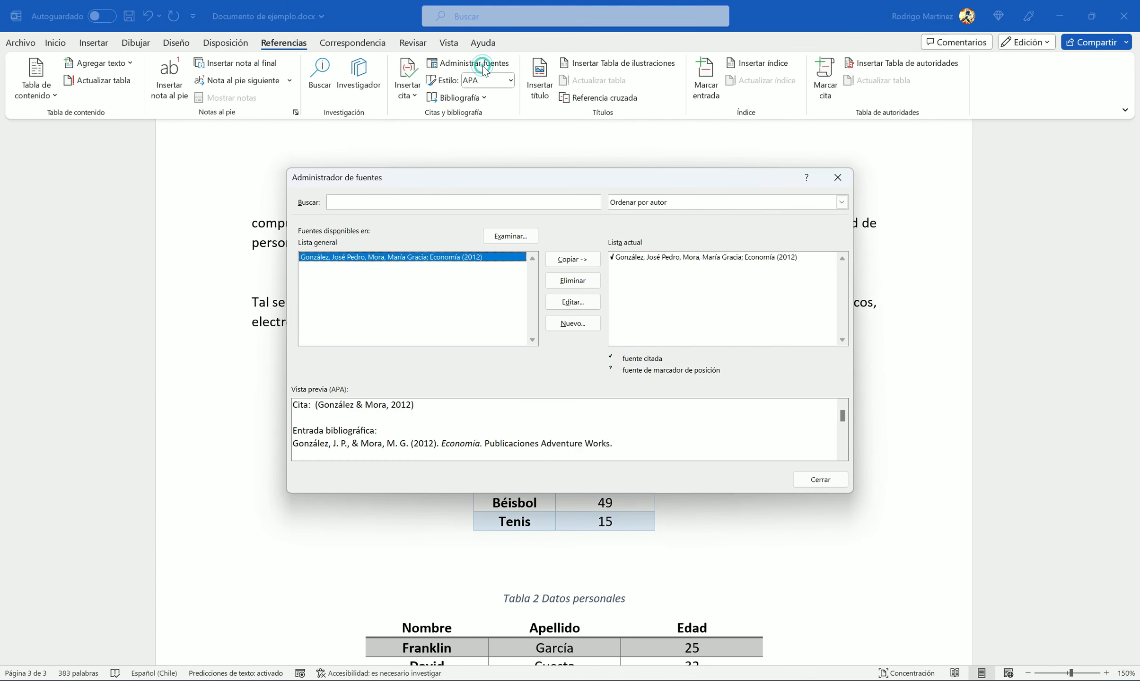
{"action": "left_click", "coordinate": [572, 326]}
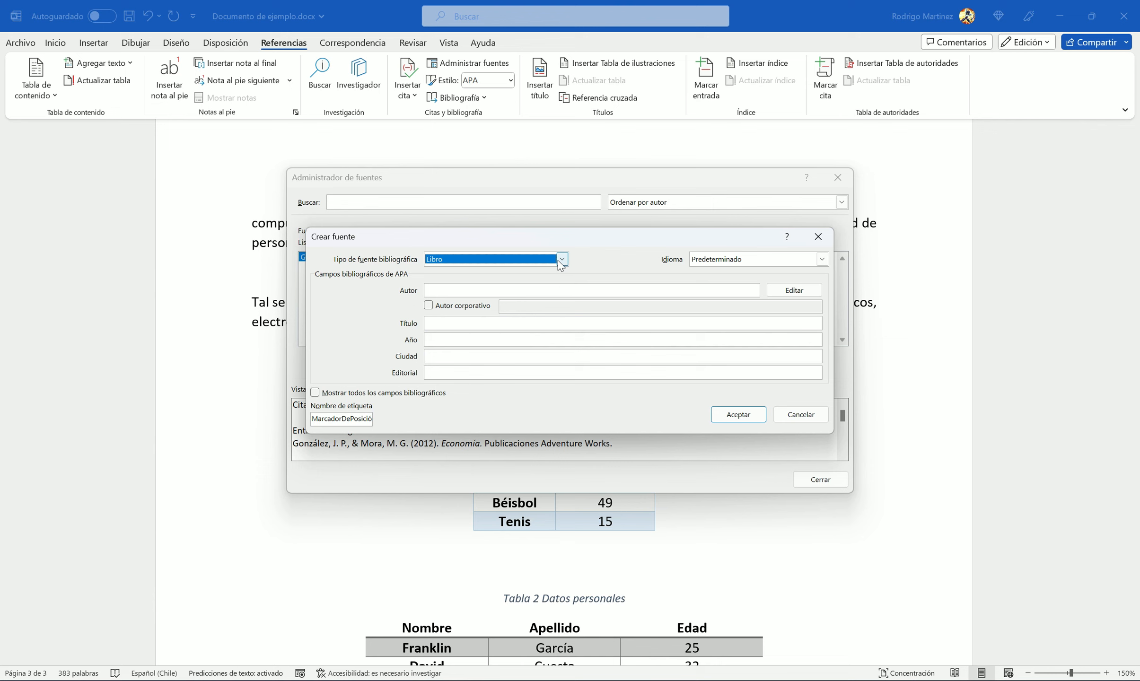
{"action": "left_click", "coordinate": [561, 260]}
{"action": "scroll", "coordinate": [479, 310], "scroll_direction": "down", "scroll_amount": 1}
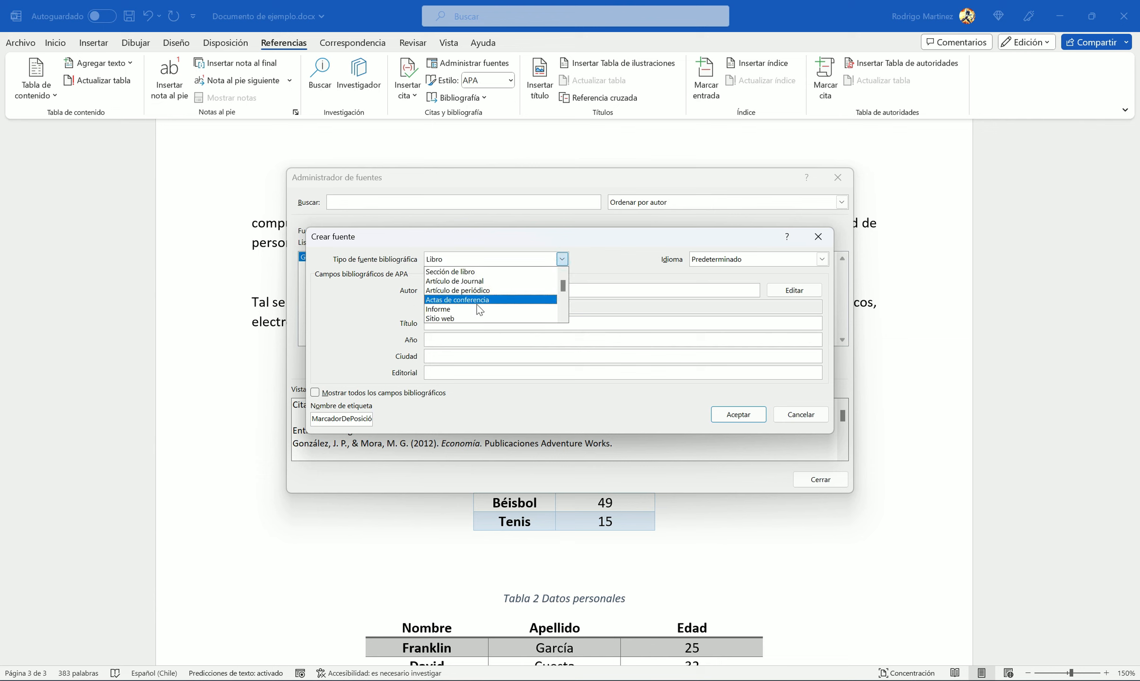
{"action": "left_click", "coordinate": [447, 317]}
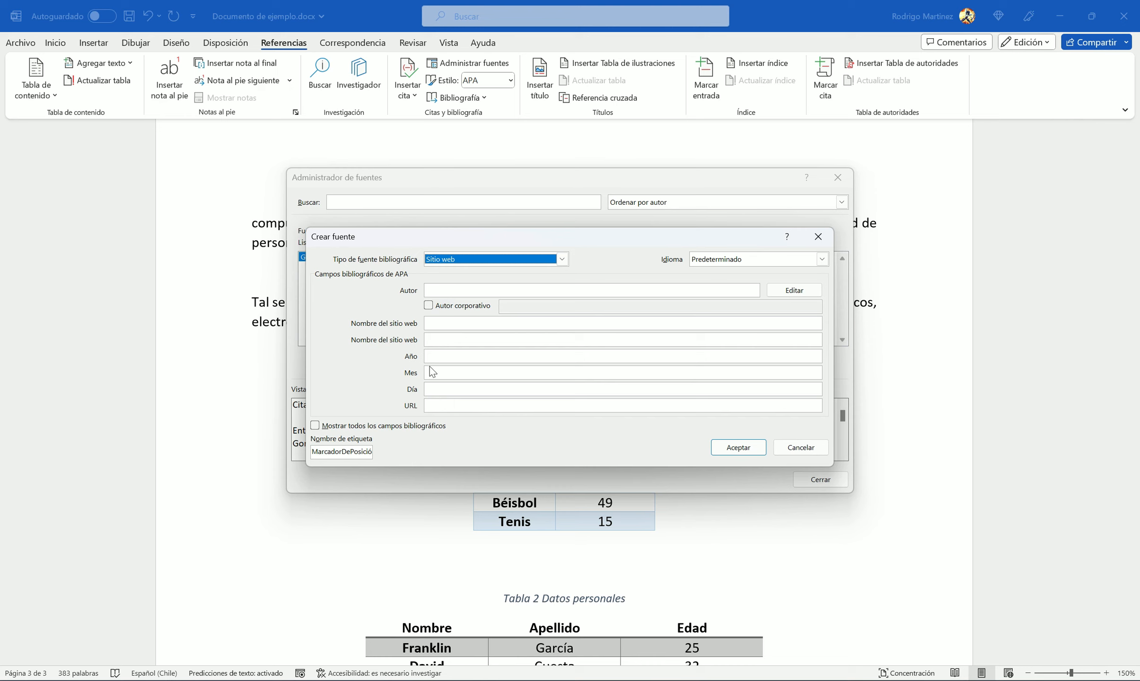
{"action": "left_click", "coordinate": [532, 405]}
{"action": "key", "text": "ctrl+v"}
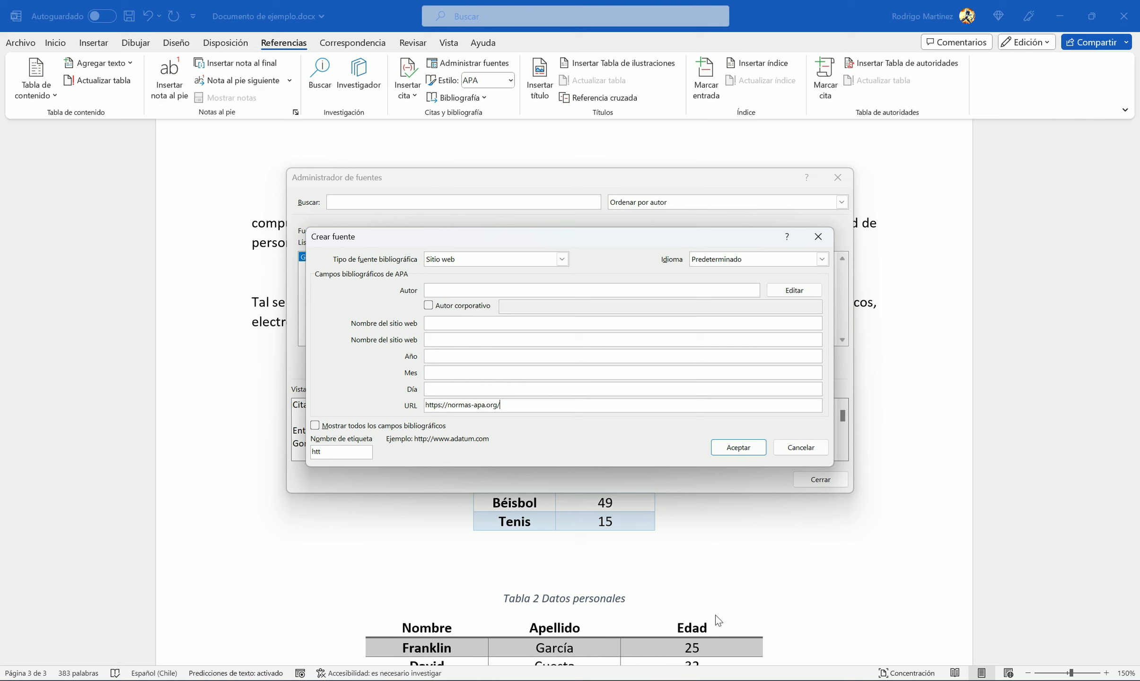
Step: Check the author on the Normas APA website and add the author's surname and first name to the new source
{"action": "mouse_move", "coordinate": [727, 678]}
{"action": "left_click", "coordinate": [663, 626]}
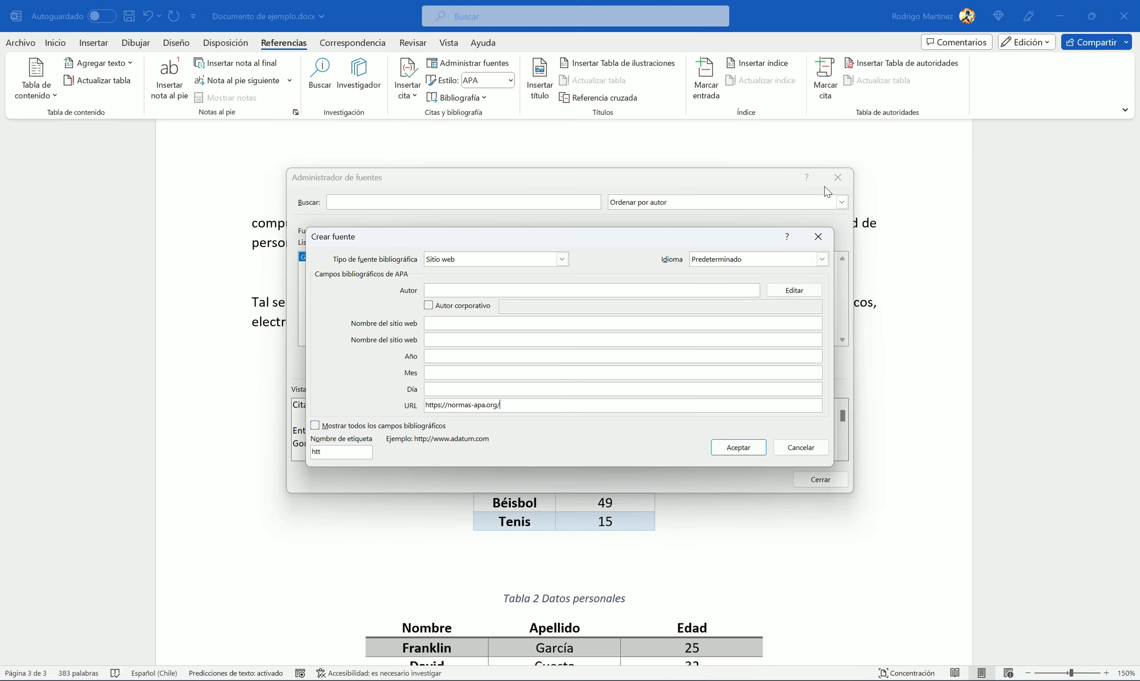
{"action": "left_click", "coordinate": [1063, 15]}
{"action": "left_click", "coordinate": [795, 290]}
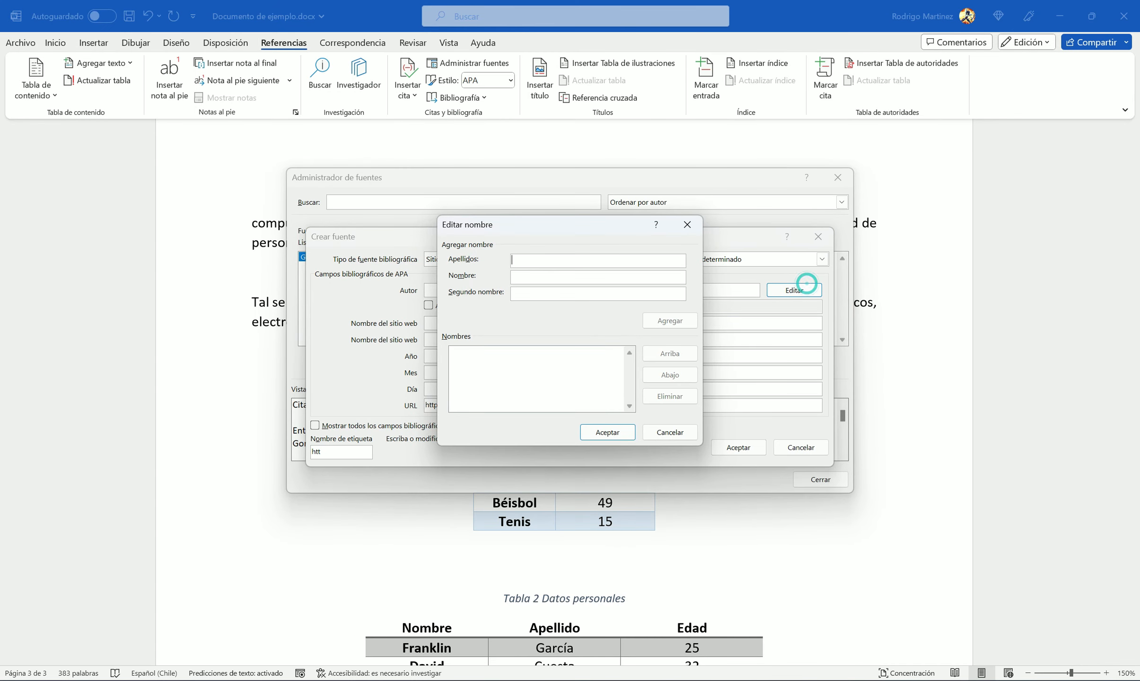
{"action": "type", "text": "Sánchez"}
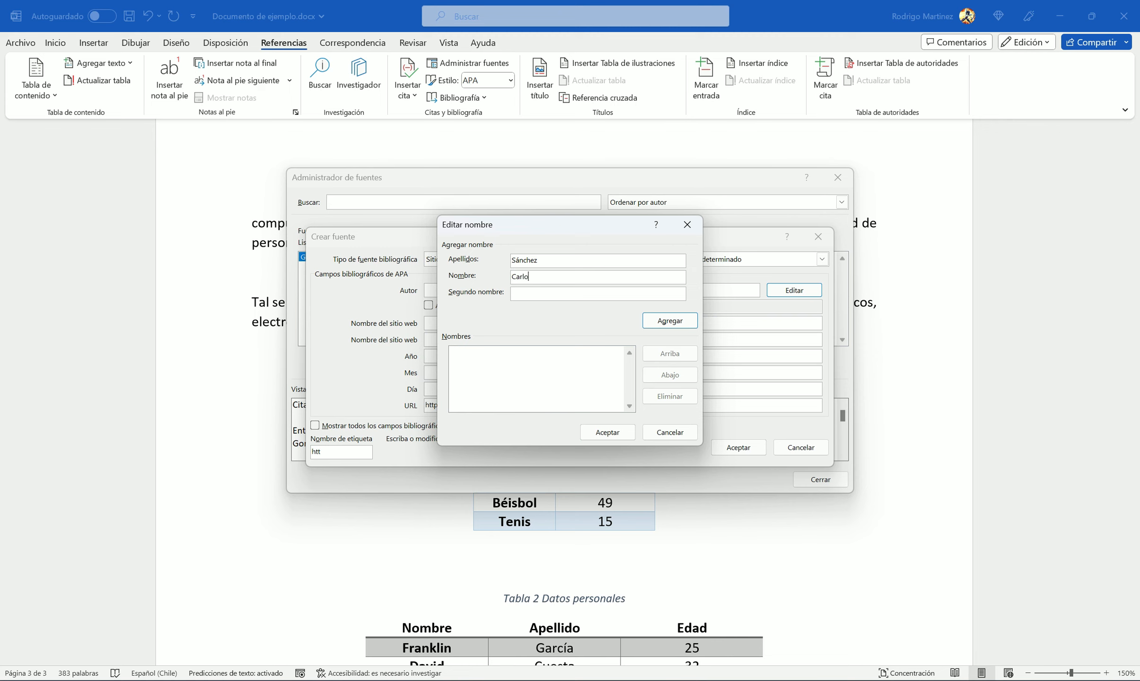
{"action": "type", "text": "Carlos"}
{"action": "left_click", "coordinate": [666, 326]}
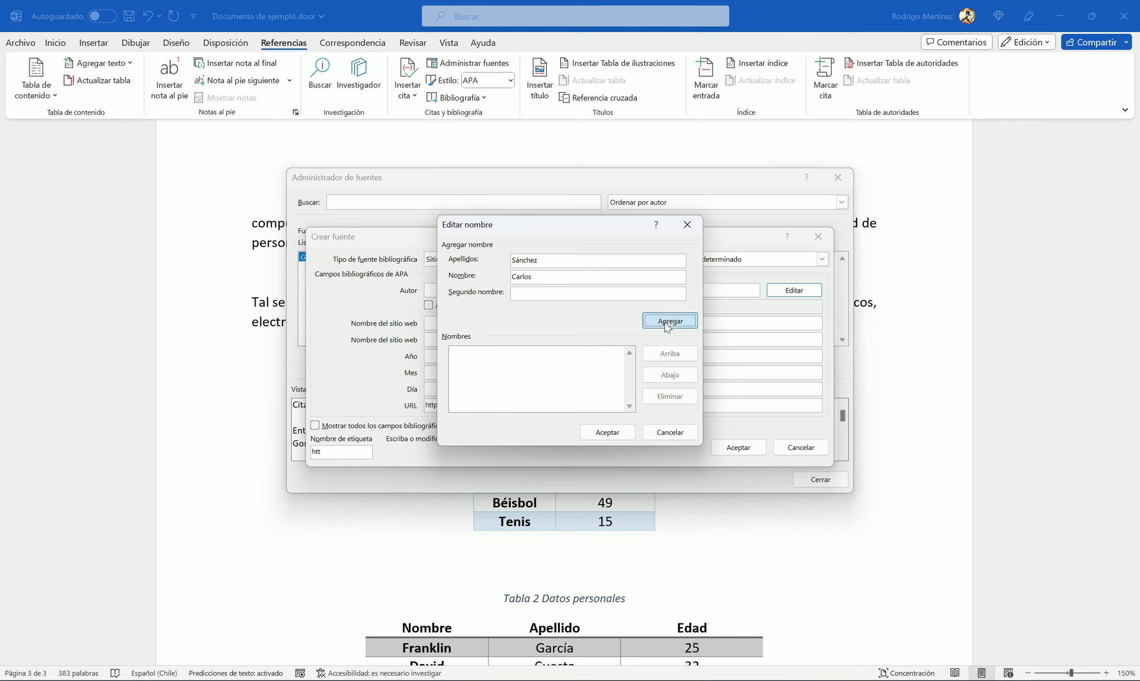
{"action": "left_click", "coordinate": [607, 432]}
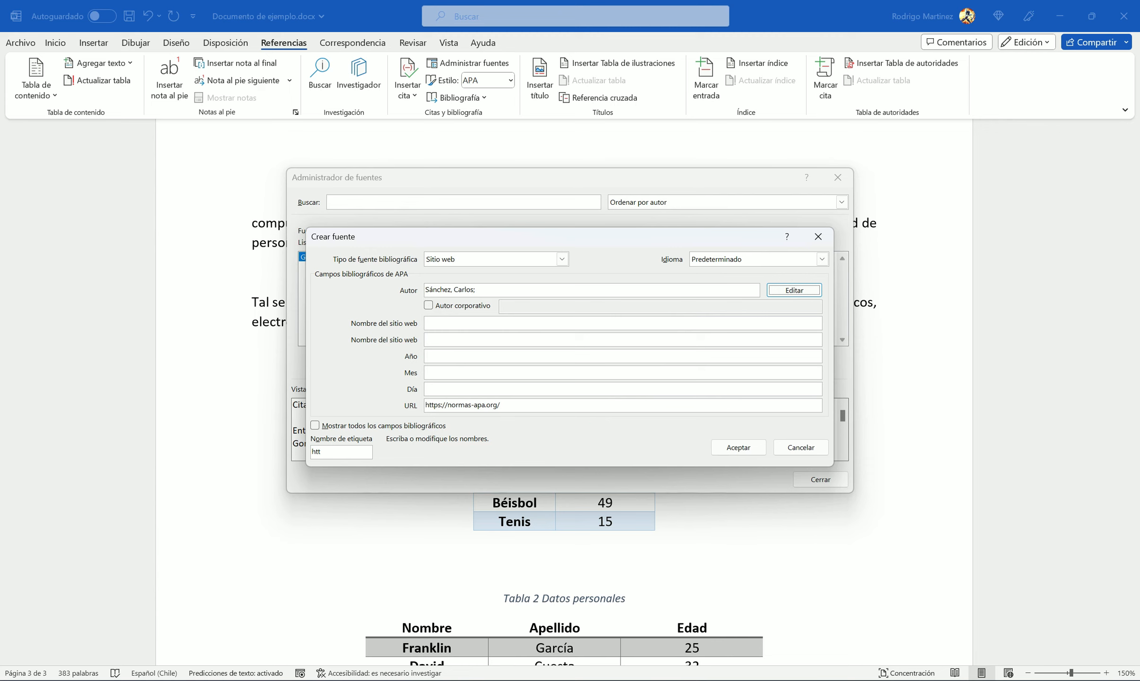
Step: Set the source's website name to "Normas APA (7ma Edición)"
{"action": "left_click", "coordinate": [444, 324]}
{"action": "type", "text": "Normas"}
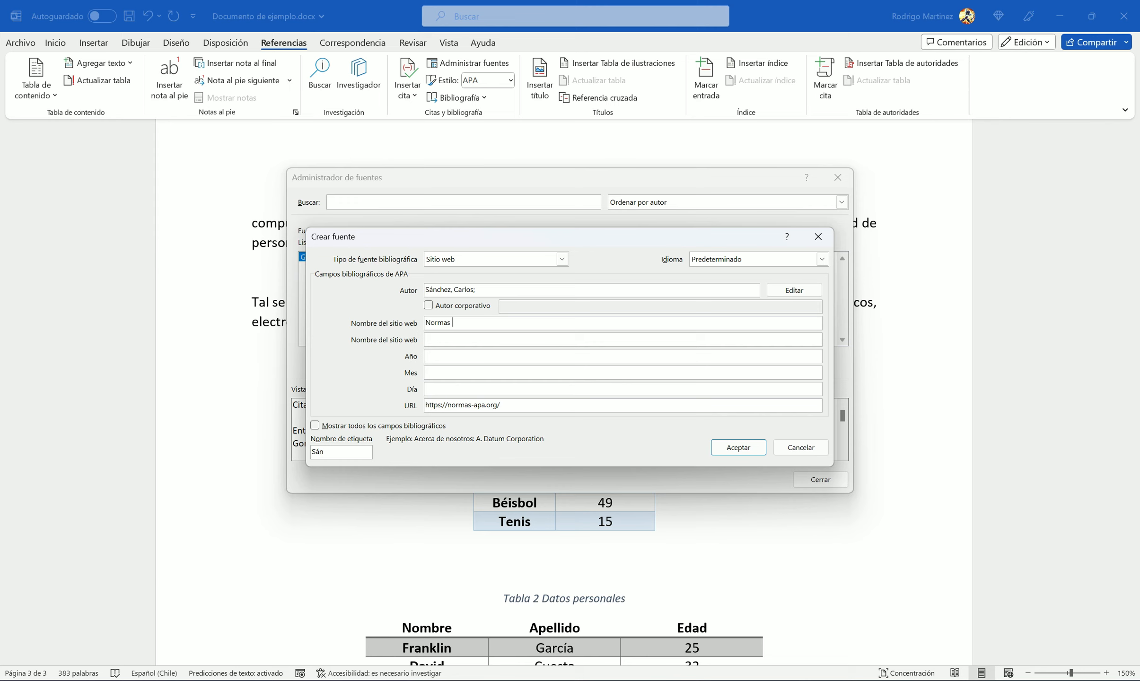
{"action": "type", "text": " APA (7ma Edición"}
Step: Check the publication date on the website and set the source's year to 2019, month to Agosto and day to 02
{"action": "left_click", "coordinate": [447, 358]}
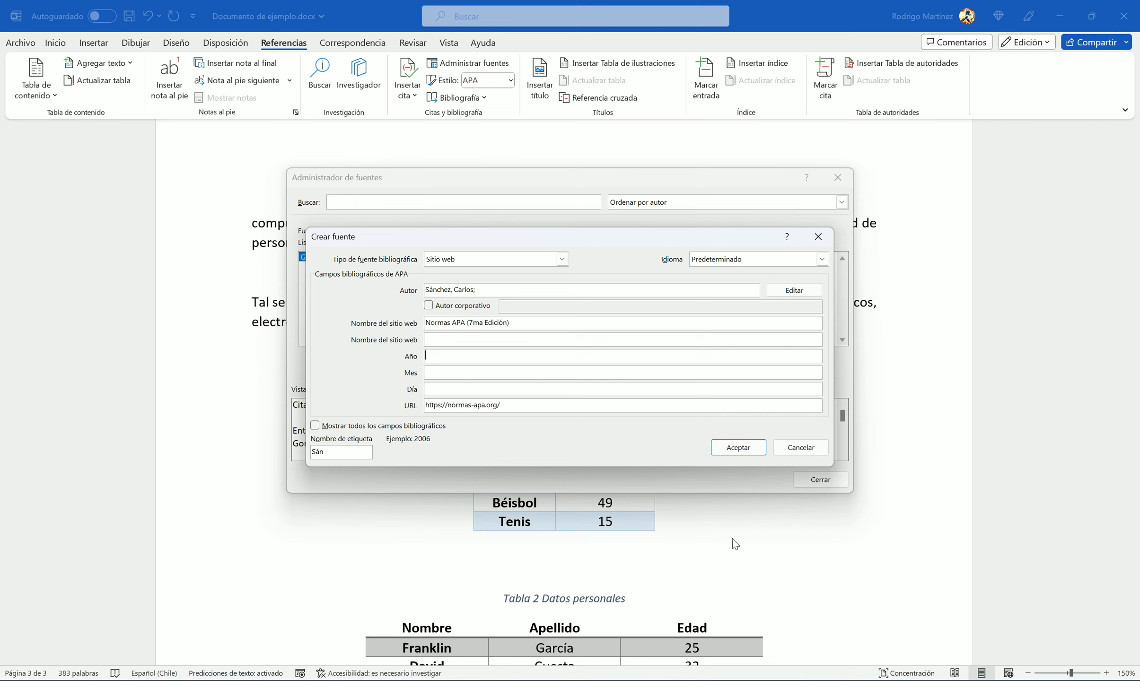
{"action": "left_click", "coordinate": [643, 615]}
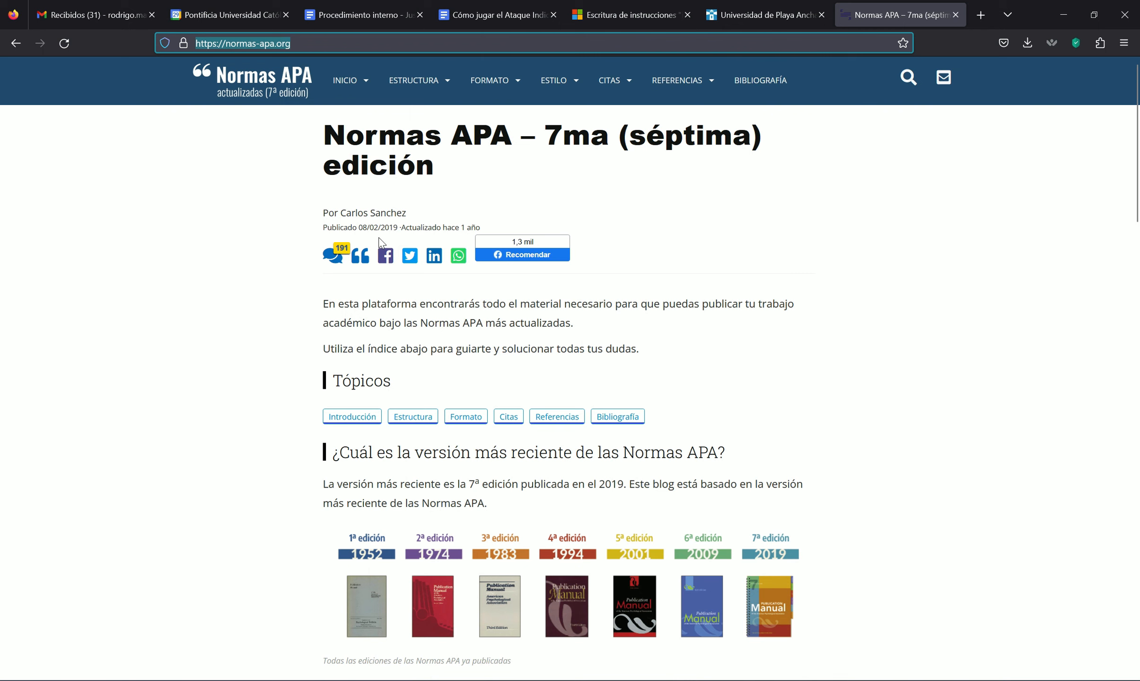
{"action": "key", "text": "alt+Tab"}
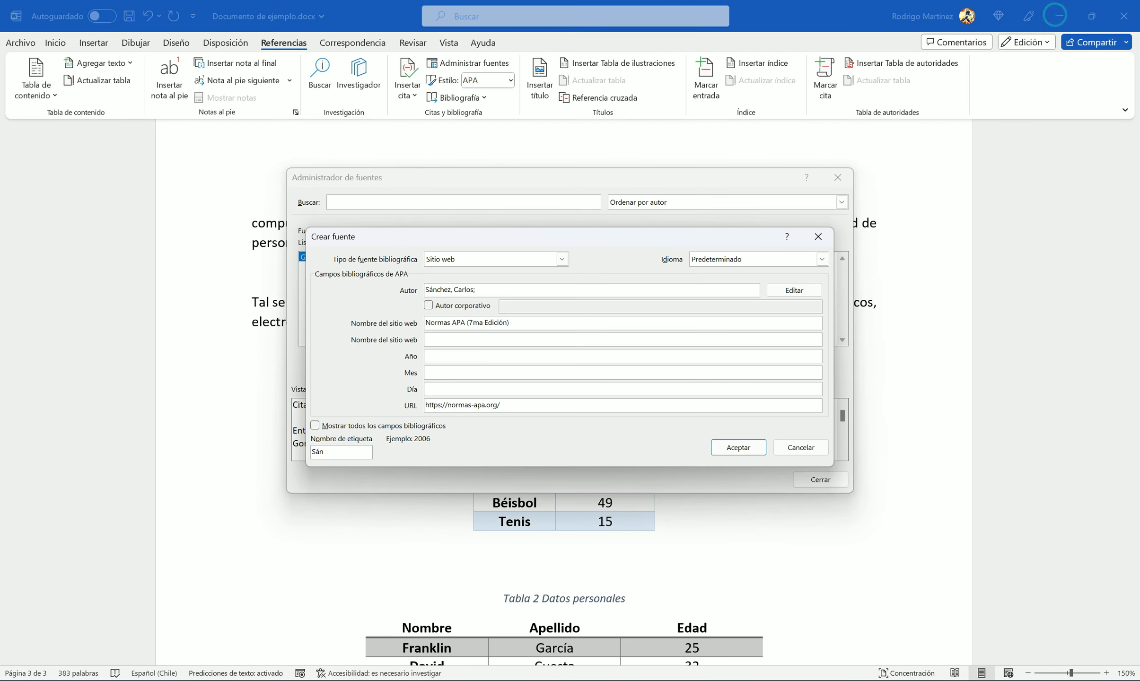
{"action": "type", "text": "2019"}
{"action": "key", "text": "Tab"}
{"action": "type", "text": "Agosto"}
{"action": "key", "text": "Tab"}
Step: Recheck the publication date on the website, correct the source's month to Febrero and day to 08, and save the source
{"action": "left_click", "coordinate": [671, 615]}
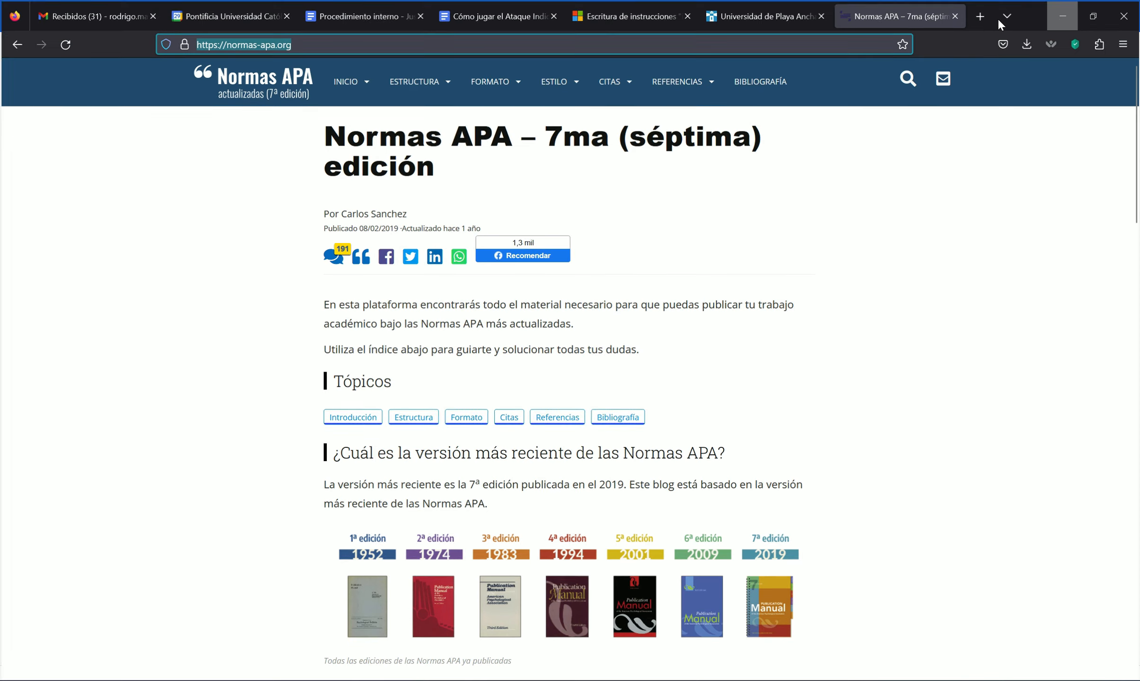
{"action": "left_click", "coordinate": [1063, 15]}
{"action": "double_click", "coordinate": [454, 371]}
{"action": "type", "text": "Febrero"}
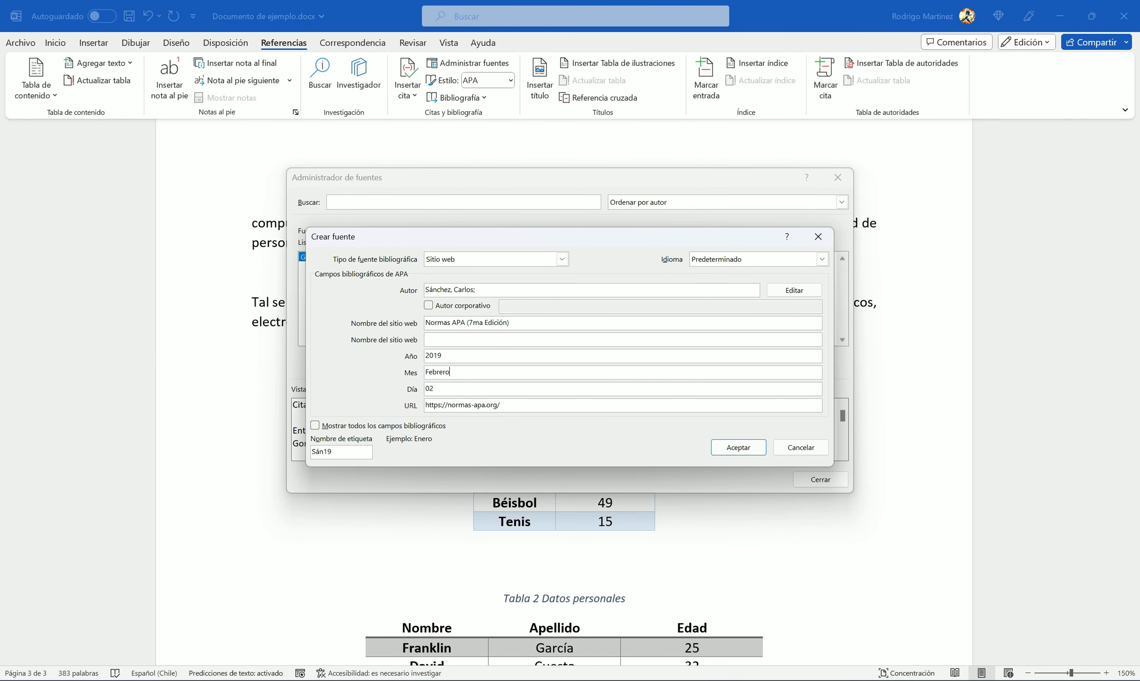
{"action": "key", "text": "Tab"}
{"action": "type", "text": "0"}
{"action": "left_click", "coordinate": [435, 338]}
{"action": "left_click", "coordinate": [737, 448]}
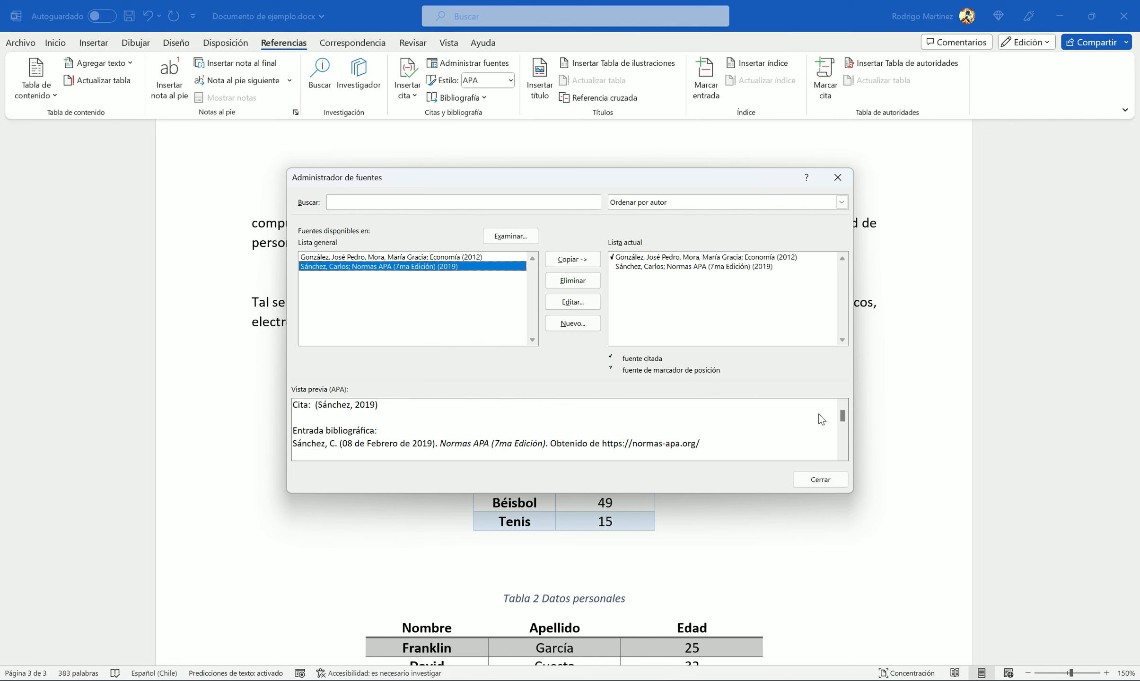
{"action": "left_click", "coordinate": [819, 478]}
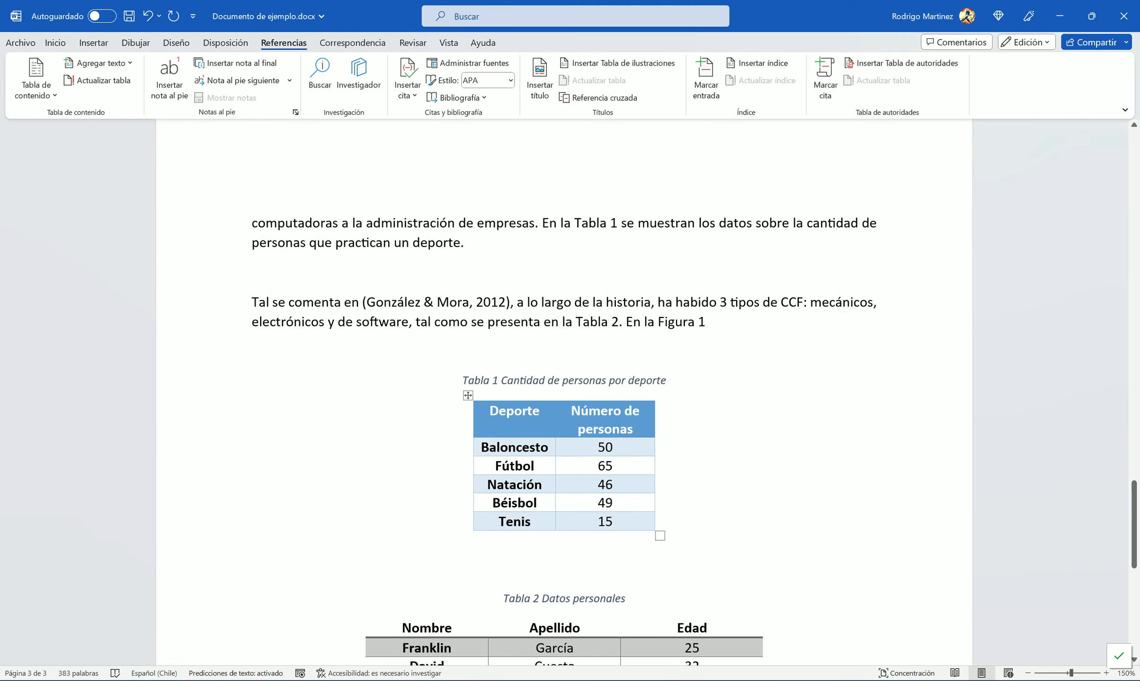
Step: Replace "la Figura 1" at the end of the CCF paragraph with a citation of "Normas APA (7ma Edición)" (2019) followed by "se"
{"action": "left_click_drag", "start_coordinate": [706, 323], "coordinate": [644, 323]}
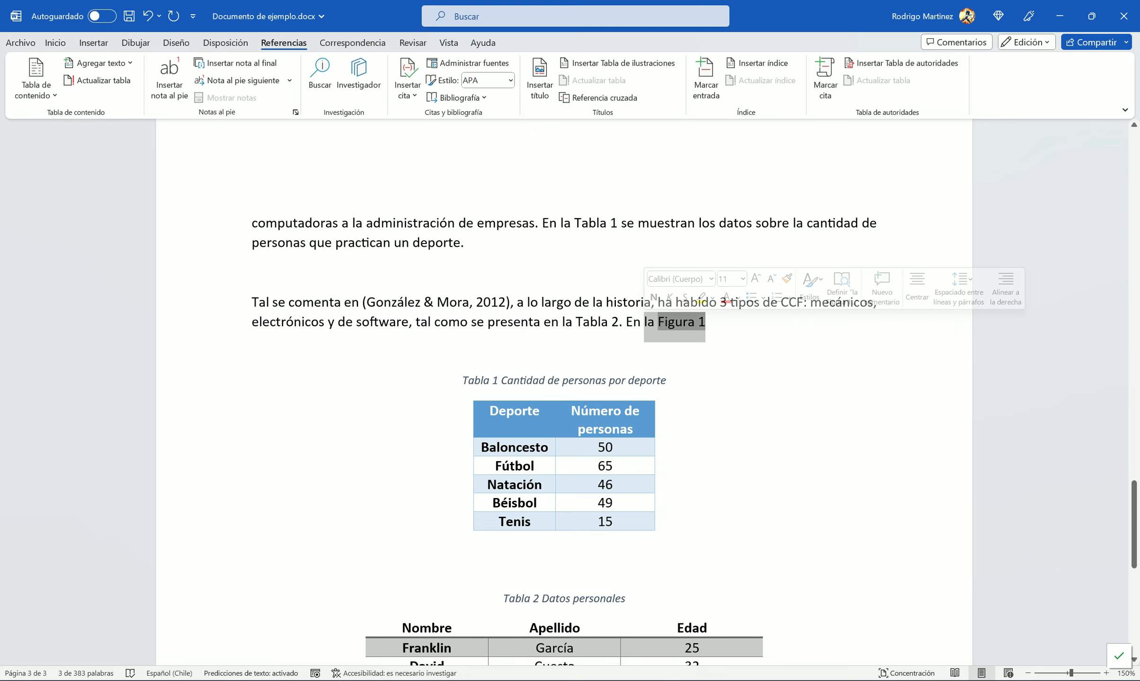
{"action": "key", "text": "BackSpace"}
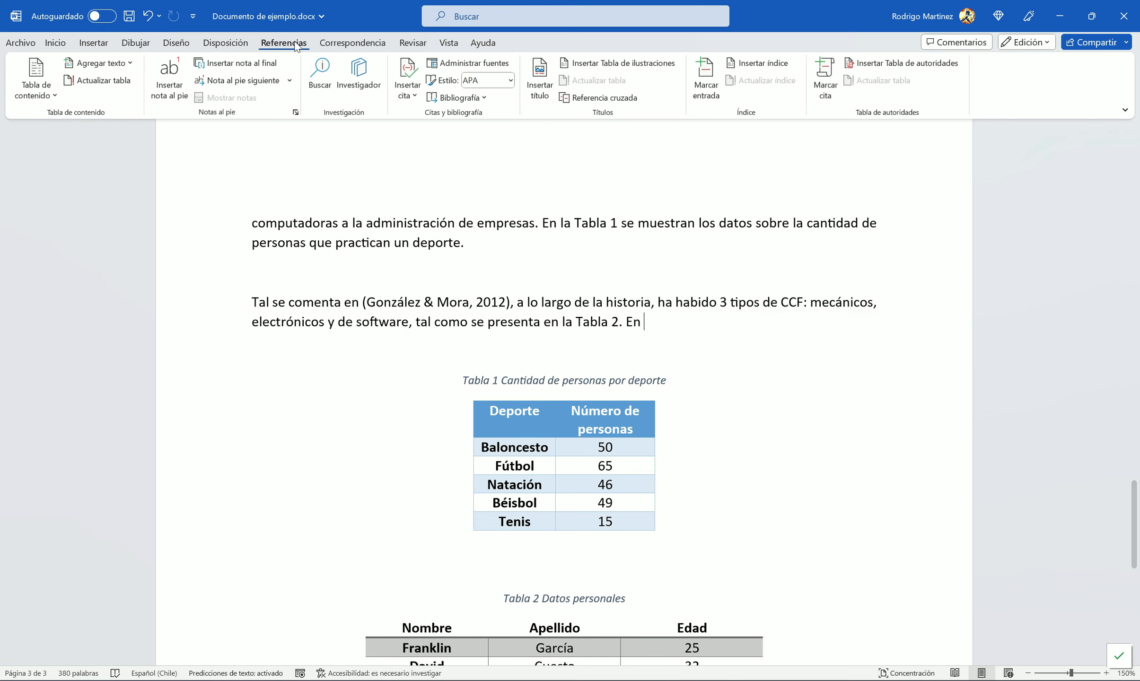
{"action": "left_click", "coordinate": [408, 94]}
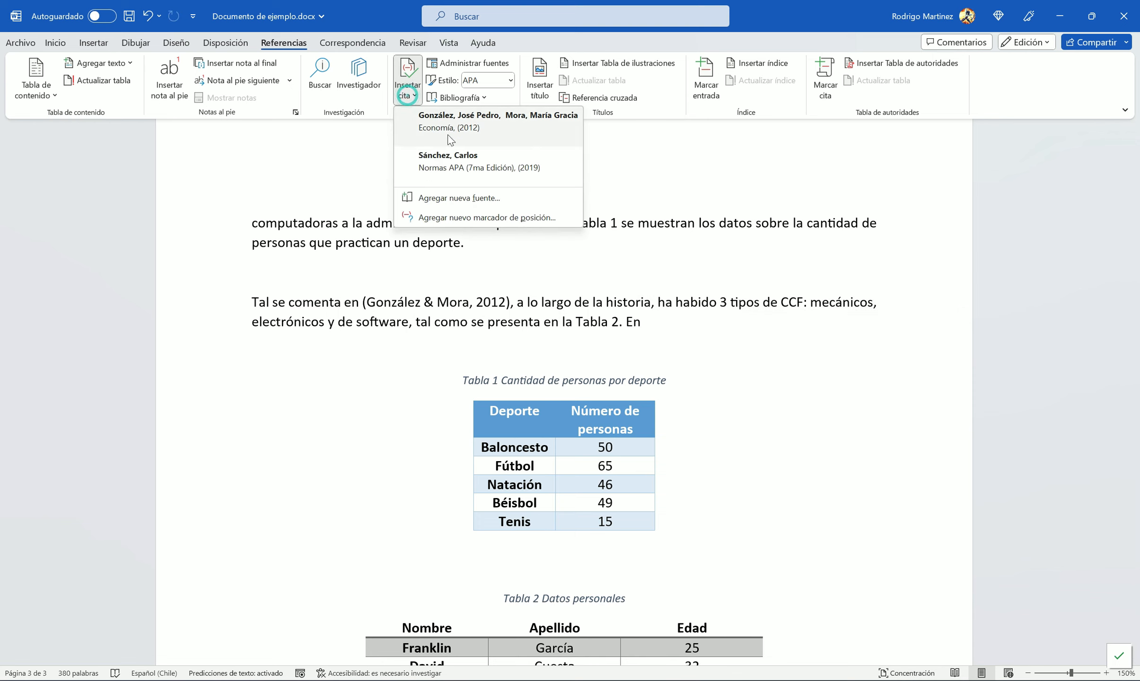
{"action": "left_click", "coordinate": [458, 160]}
{"action": "type", "text": "se "}
{"action": "type", "text": "comen"}
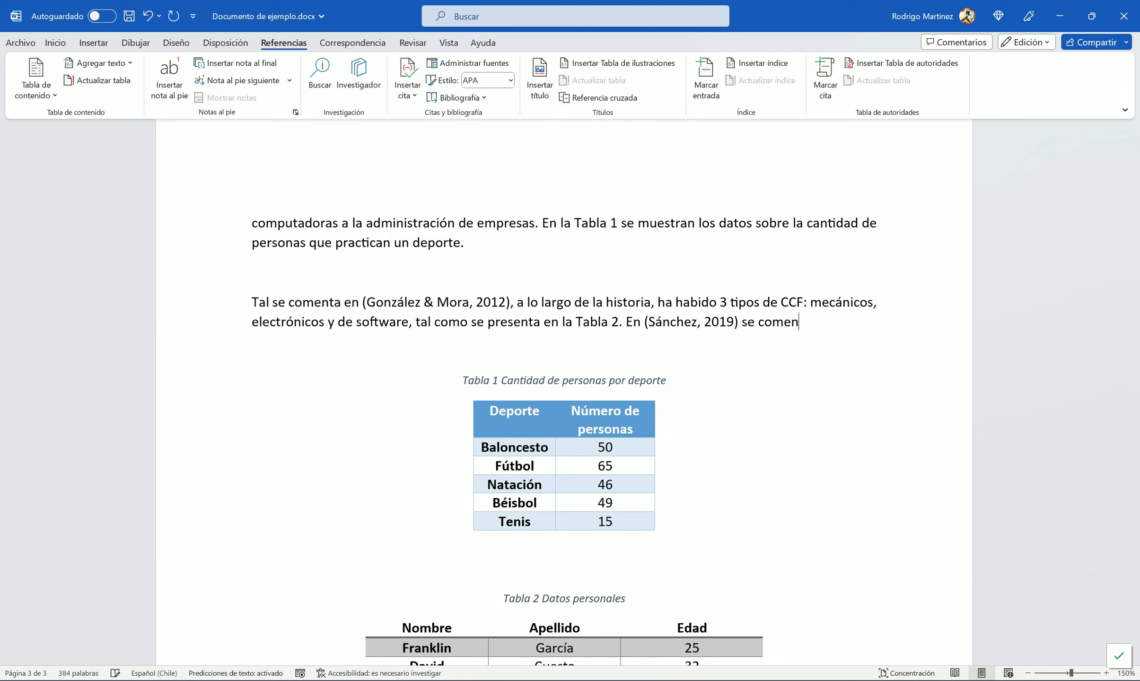
{"action": "type", "text": "ta una alternativ"}
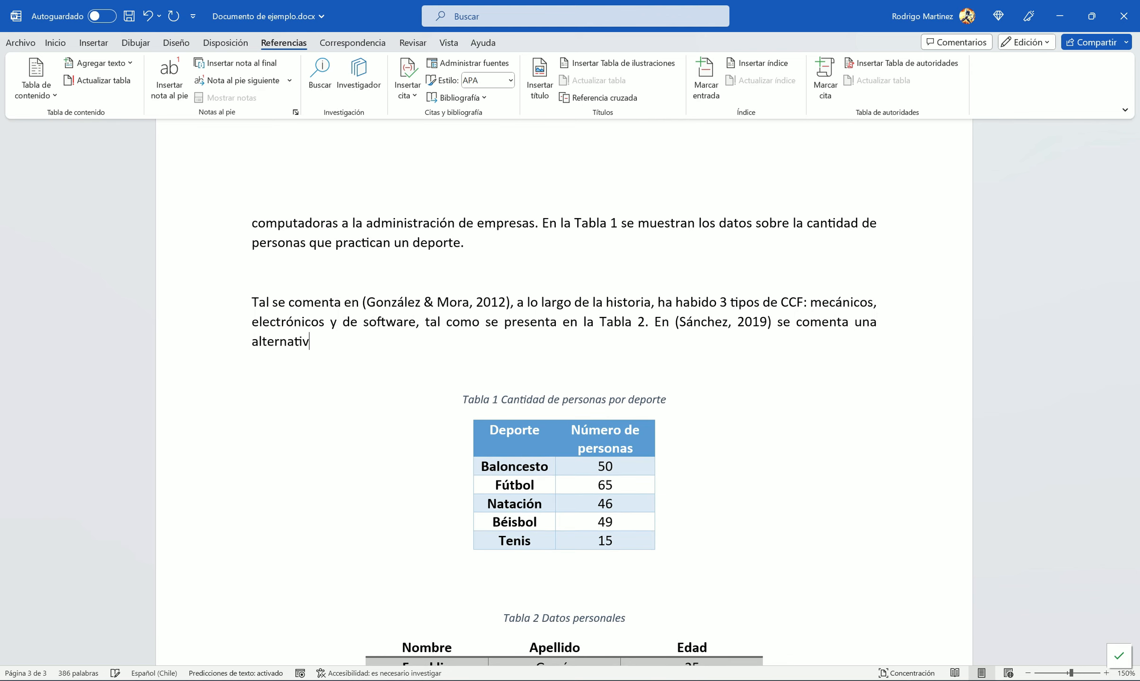
{"action": "type", "text": "a "}
{"action": "type", "text": "para "}
{"action": "type", "text": "usar"}
{"action": "key", "text": "BackSpace"}
{"action": "key", "text": "BackSpace"}
{"action": "key", "text": "BackSpace"}
{"action": "key", "text": "BackSpace"}
{"action": "key", "text": "BackSpace"}
{"action": "key", "text": "BackSpace"}
{"action": "key", "text": "BackSpace"}
{"action": "key", "text": "BackSpace"}
{"action": "key", "text": "BackSpace"}
{"action": "key", "text": "BackSpace"}
{"action": "key", "text": "BackSpace"}
{"action": "key", "text": "BackSpace"}
{"action": "key", "text": "BackSpace"}
{"action": "key", "text": "BackSpace"}
{"action": "key", "text": "BackSpace"}
{"action": "key", "text": "BackSpace"}
{"action": "key", "text": "BackSpace"}
{"action": "key", "text": "BackSpace"}
{"action": "key", "text": "BackSpace"}
{"action": "key", "text": "BackSpace"}
{"action": "key", "text": "BackSpace"}
{"action": "key", "text": "BackSpace"}
{"action": "key", "text": "BackSpace"}
{"action": "key", "text": "BackSpace"}
{"action": "key", "text": "BackSpace"}
{"action": "key", "text": "BackSpace"}
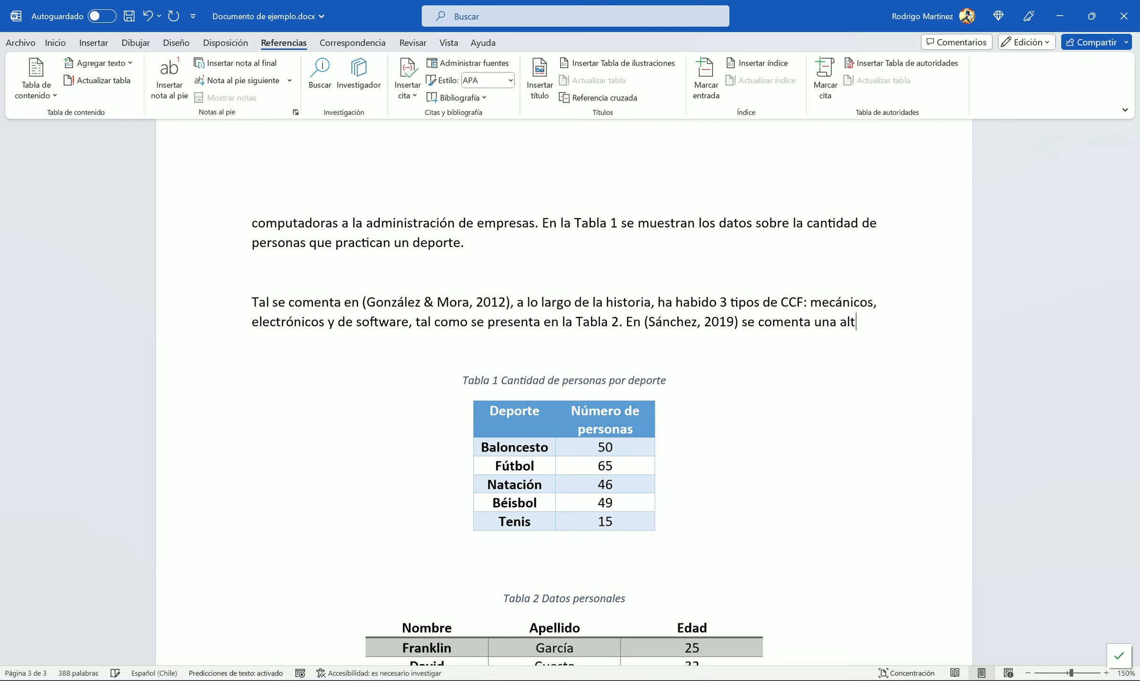
{"action": "key", "text": "BackSpace"}
{"action": "key", "text": "BackSpace"}
{"action": "key", "text": "BackSpace"}
{"action": "key", "text": "BackSpace"}
{"action": "key", "text": "BackSpace"}
{"action": "key", "text": "BackSpace"}
{"action": "key", "text": "BackSpace"}
Step: Complete the sentence after the new citation with "presenta y explica cómo crear nuestras citas en APA."
{"action": "type", "text": "presenta y explica có"}
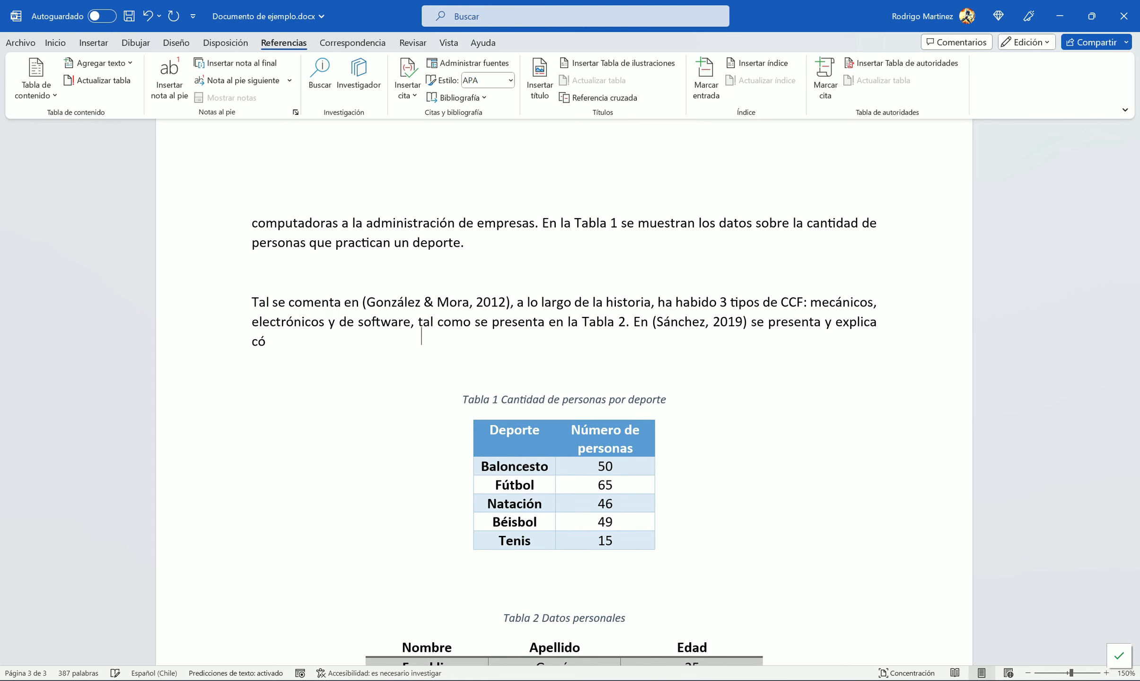
{"action": "type", "text": "mo crear nuestras citas "}
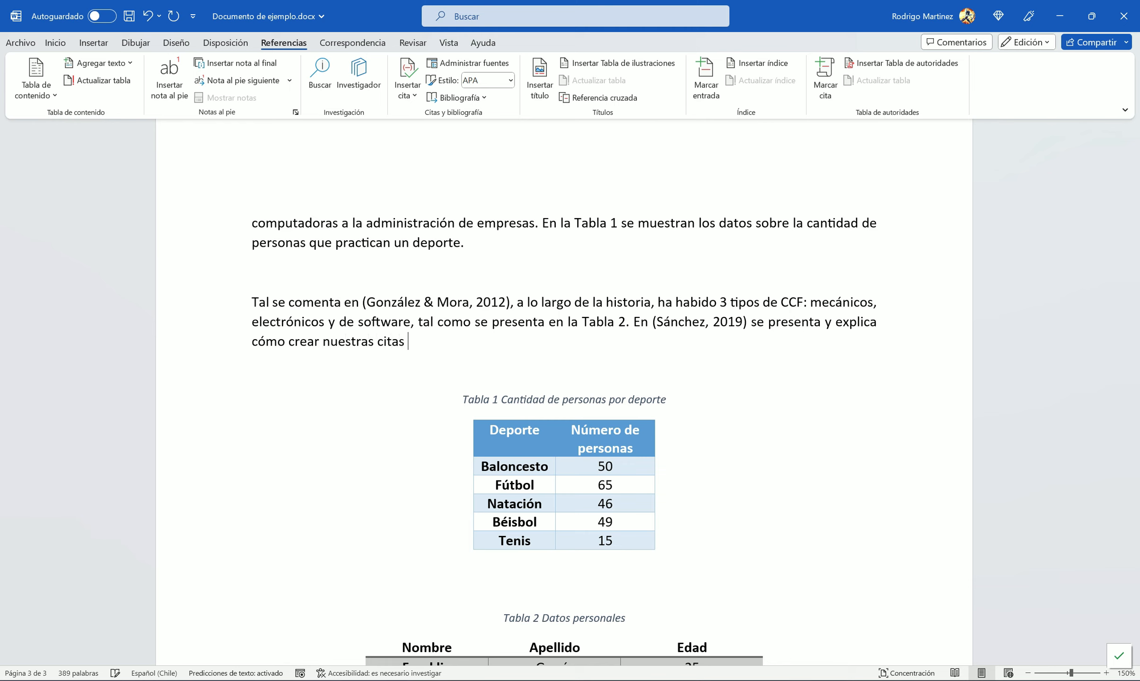
{"action": "type", "text": "en APA."}
Step: Look over the cited paragraphs and tables, and examine the built-in bibliography formats on offer
{"action": "scroll", "coordinate": [662, 344], "scroll_direction": "down", "scroll_amount": 1}
{"action": "left_click", "coordinate": [391, 254]}
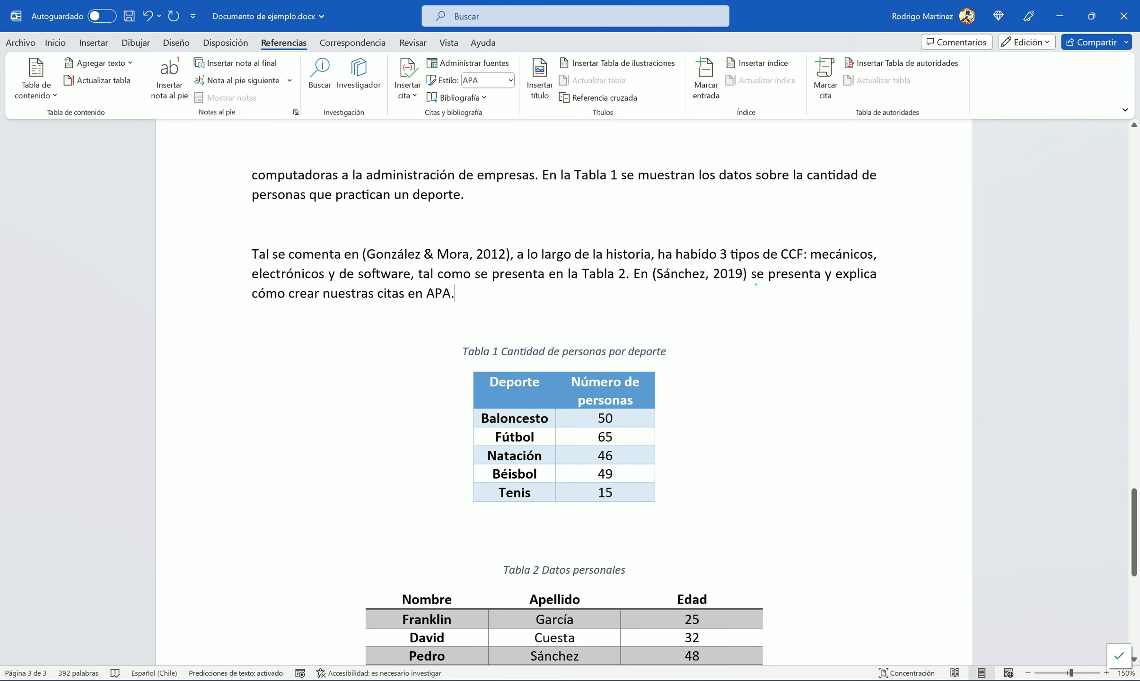
{"action": "scroll", "coordinate": [426, 256], "scroll_direction": "up", "scroll_amount": 8}
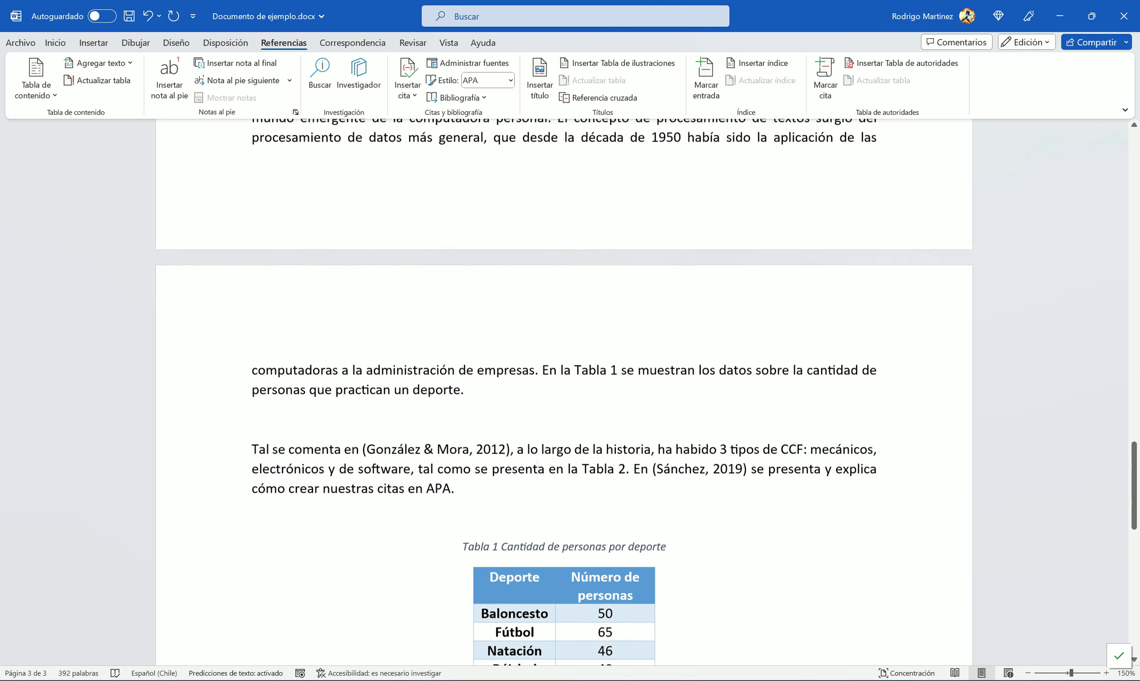
{"action": "scroll", "coordinate": [828, 320], "scroll_direction": "down", "scroll_amount": 14}
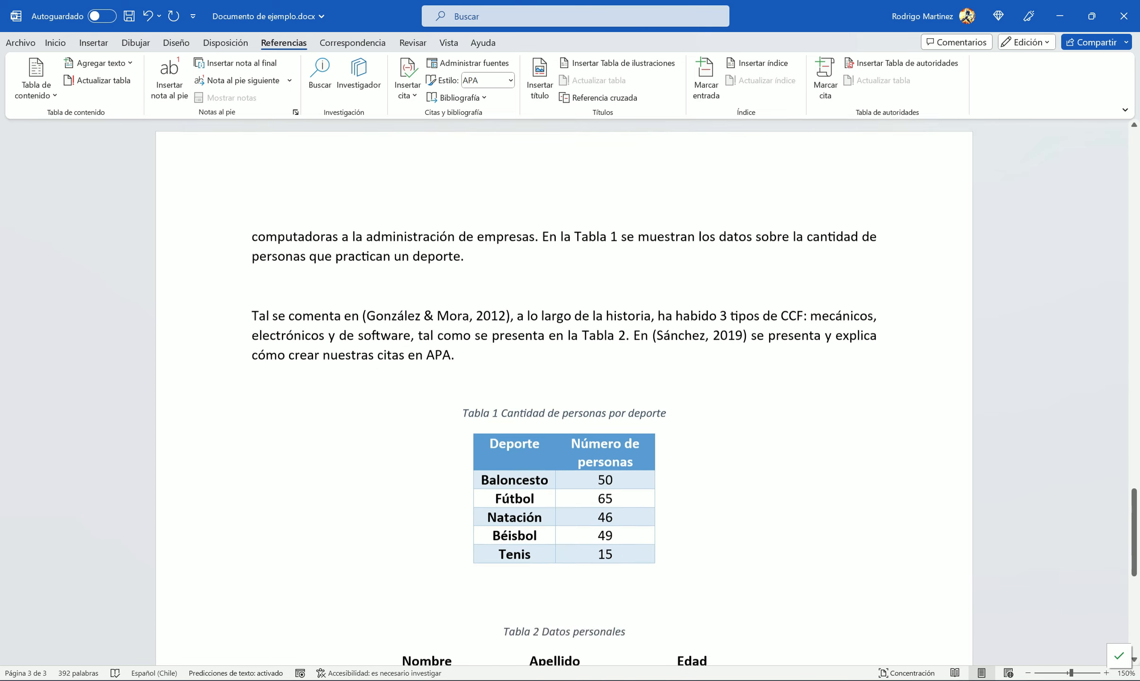
{"action": "scroll", "coordinate": [828, 320], "scroll_direction": "down", "scroll_amount": 4}
{"action": "scroll", "coordinate": [828, 320], "scroll_direction": "up", "scroll_amount": 5}
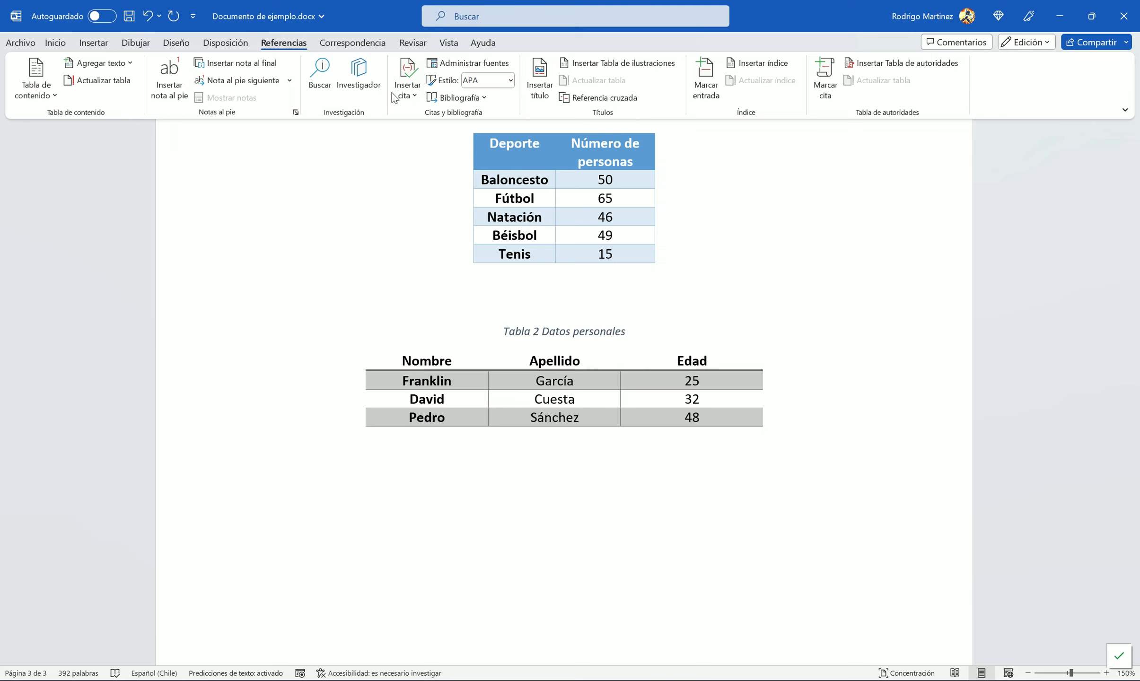
{"action": "left_click", "coordinate": [270, 44]}
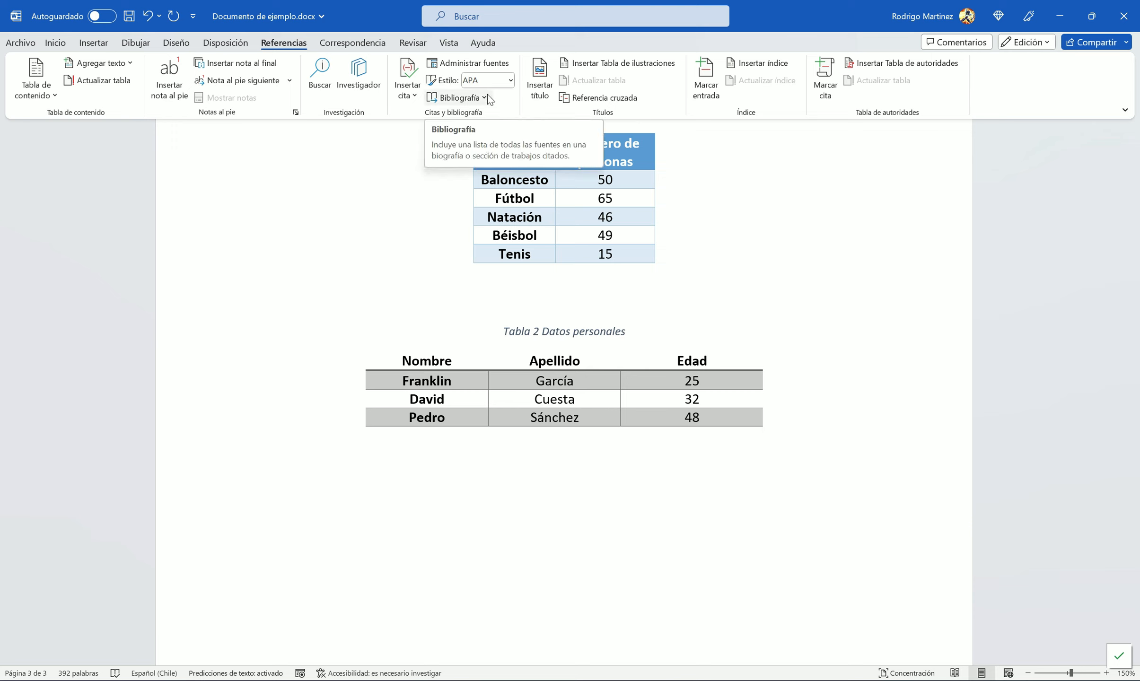
{"action": "left_click", "coordinate": [483, 97]}
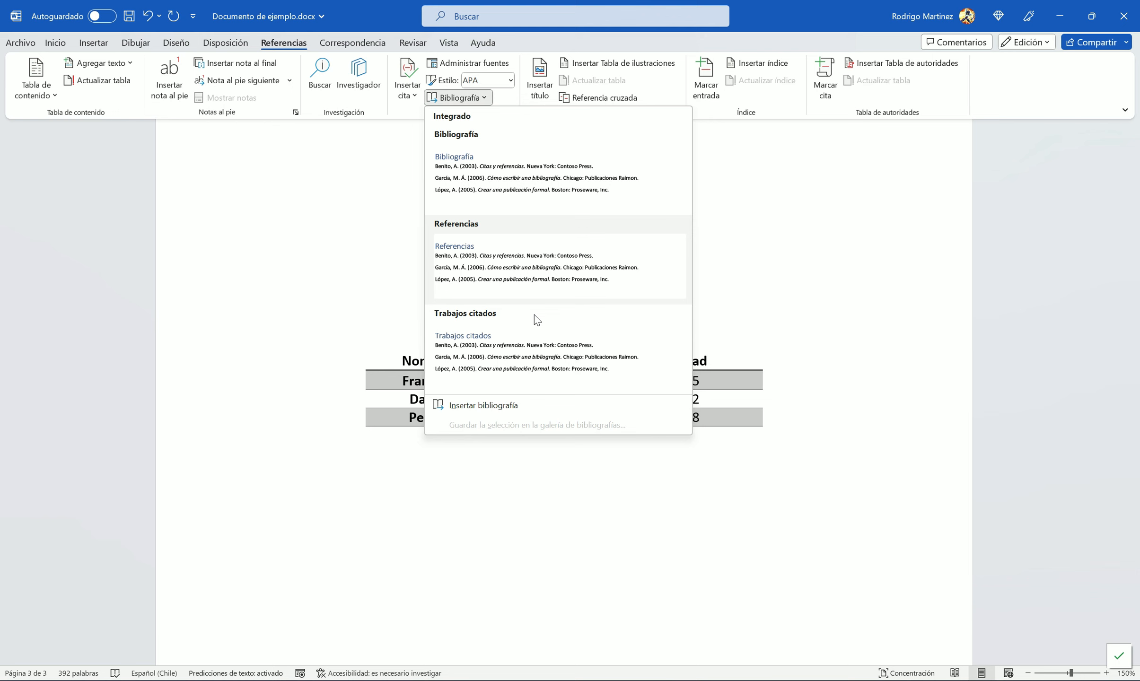
{"action": "left_click", "coordinate": [762, 27]}
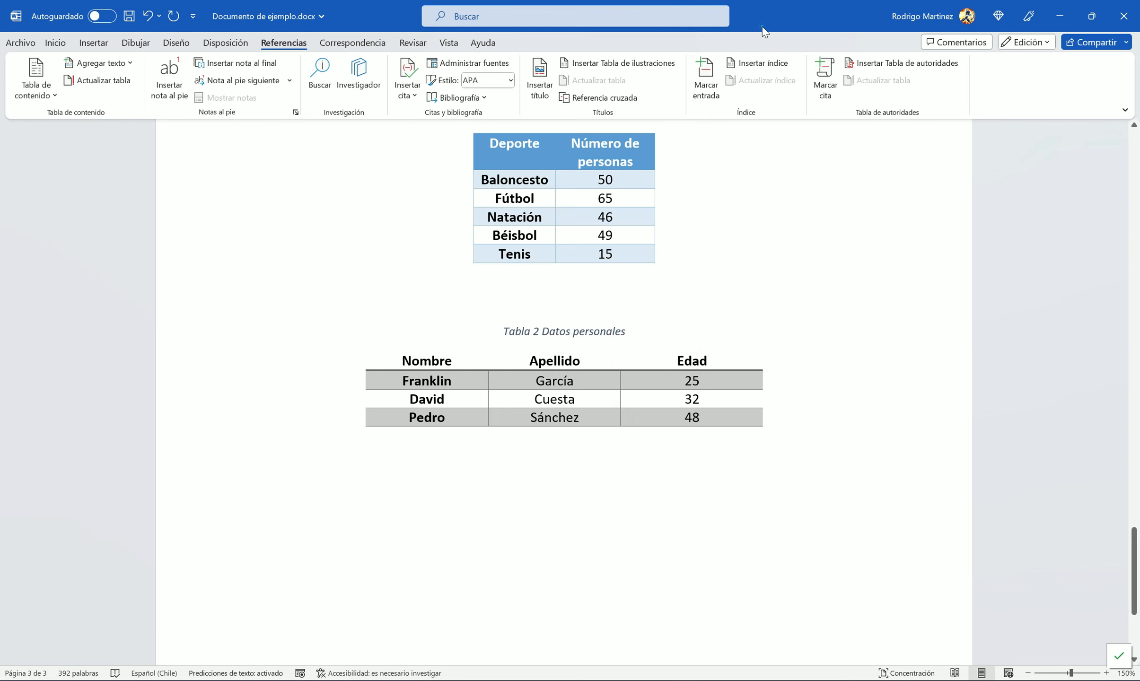
Step: Insert the built-in "Bibliografía" format on the empty line below Tabla 2
{"action": "left_click", "coordinate": [304, 479]}
{"action": "scroll", "coordinate": [344, 470], "scroll_direction": "down", "scroll_amount": 5}
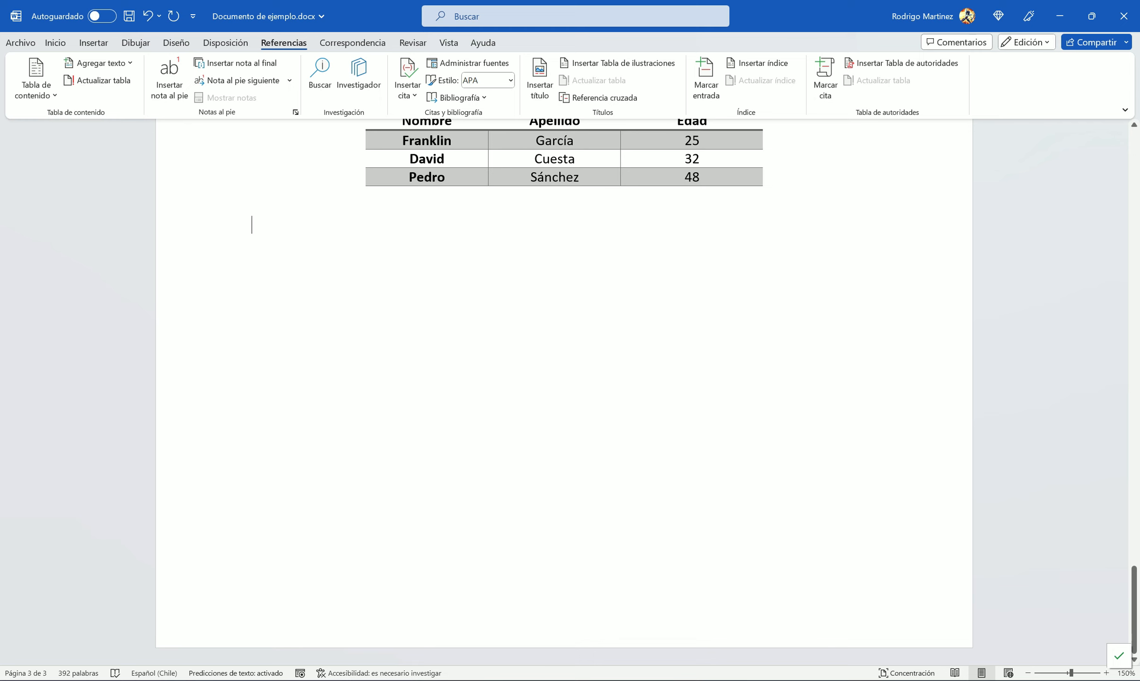
{"action": "scroll", "coordinate": [331, 294], "scroll_direction": "up", "scroll_amount": 3}
{"action": "left_click", "coordinate": [259, 368]}
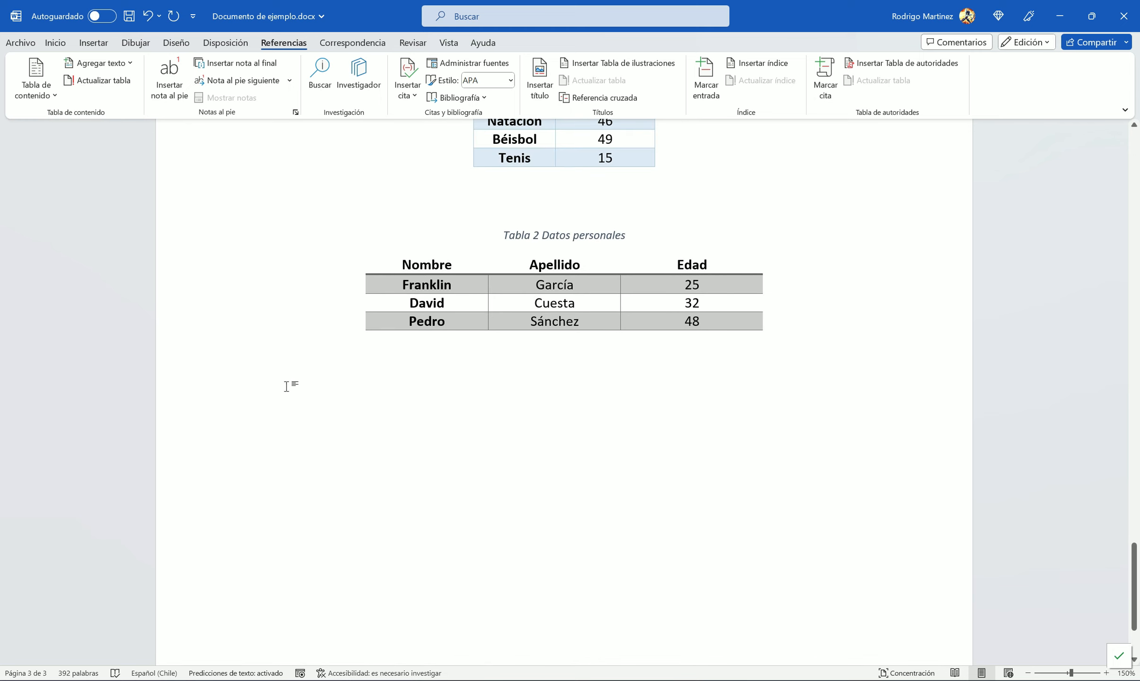
{"action": "left_click", "coordinate": [265, 369]}
{"action": "left_click", "coordinate": [483, 97]}
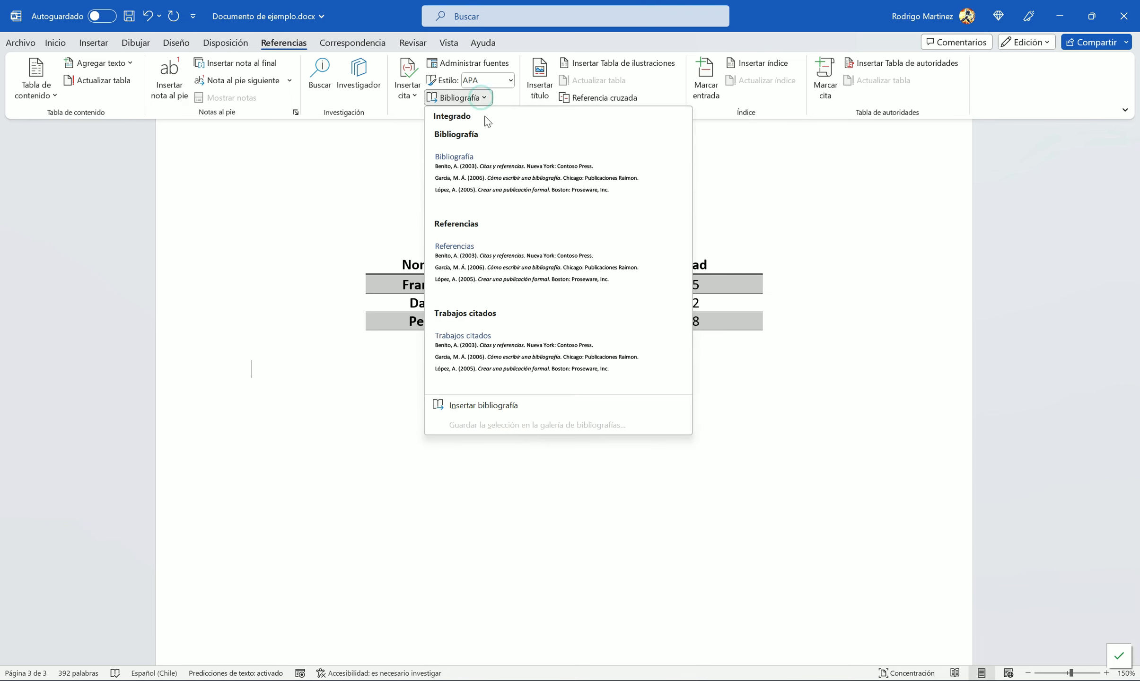
{"action": "left_click", "coordinate": [492, 179]}
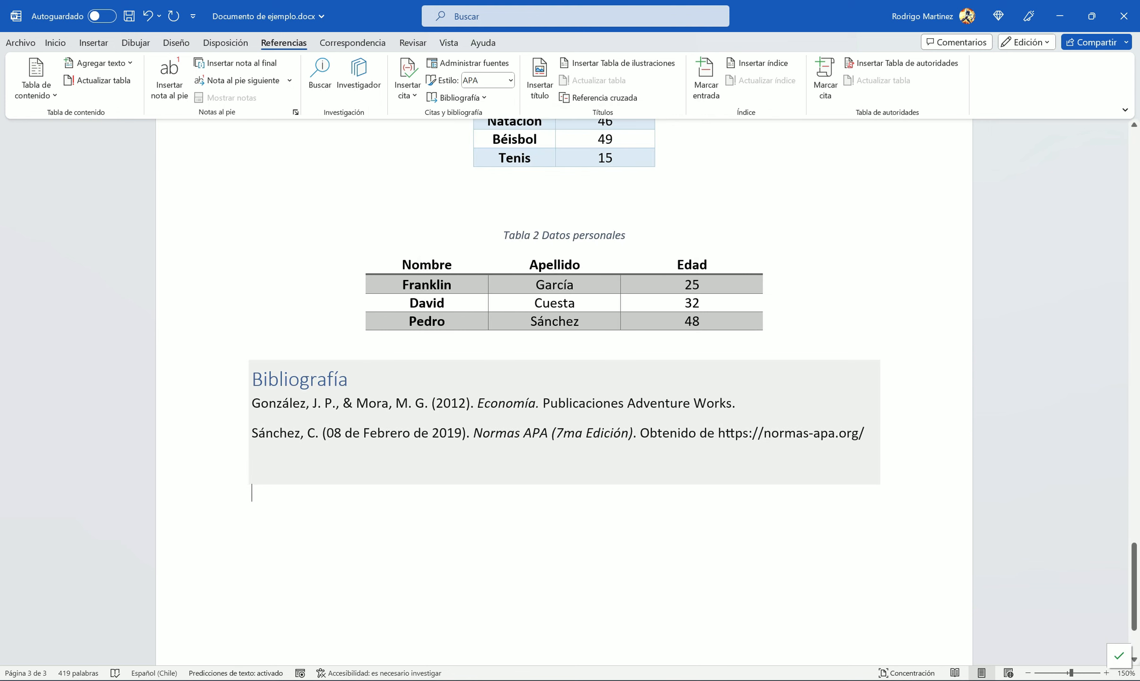
Step: Switch the citation and bibliography style to IEEE
{"action": "scroll", "coordinate": [563, 373], "scroll_direction": "up", "scroll_amount": 1}
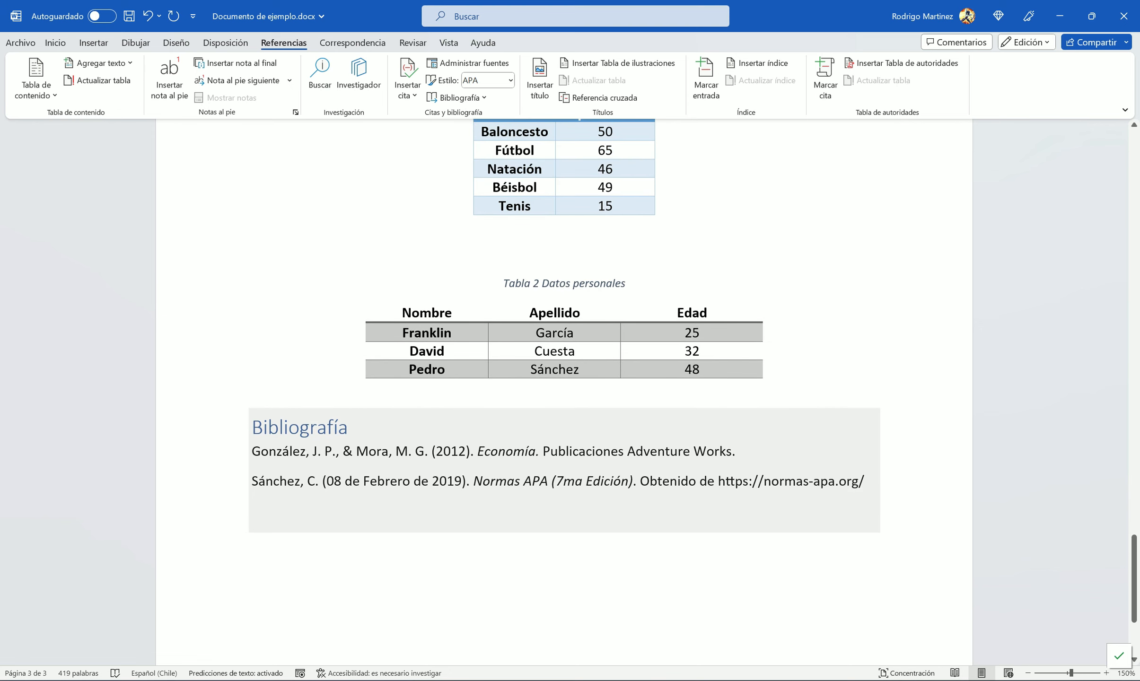
{"action": "left_click", "coordinate": [510, 81]}
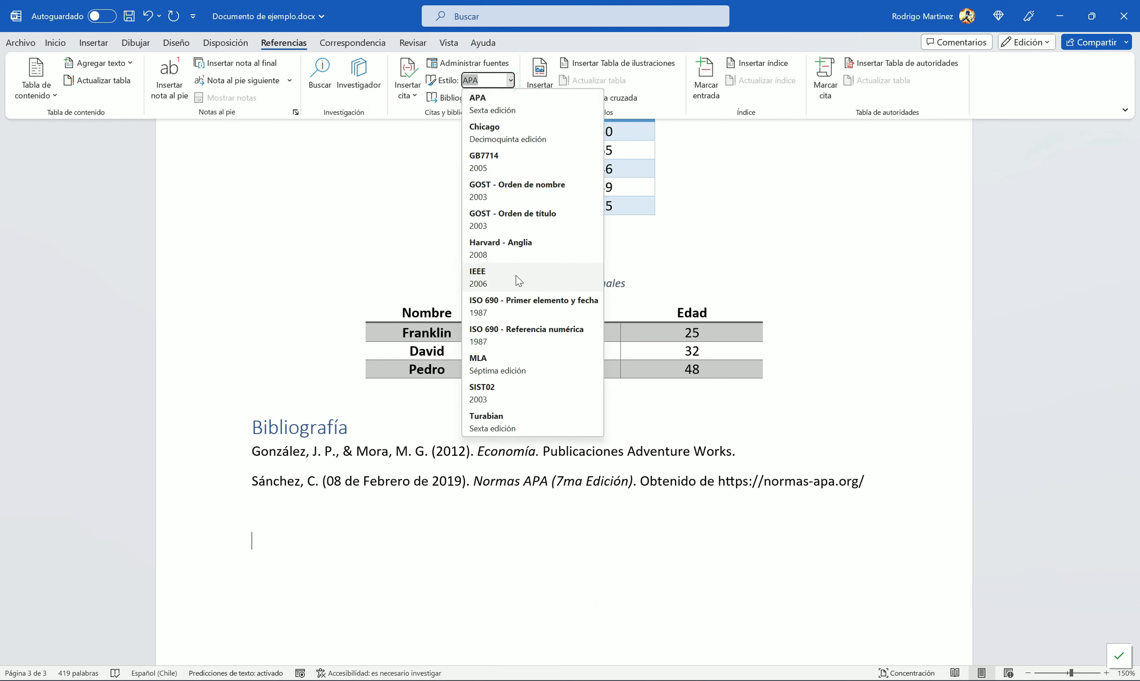
{"action": "left_click", "coordinate": [480, 277]}
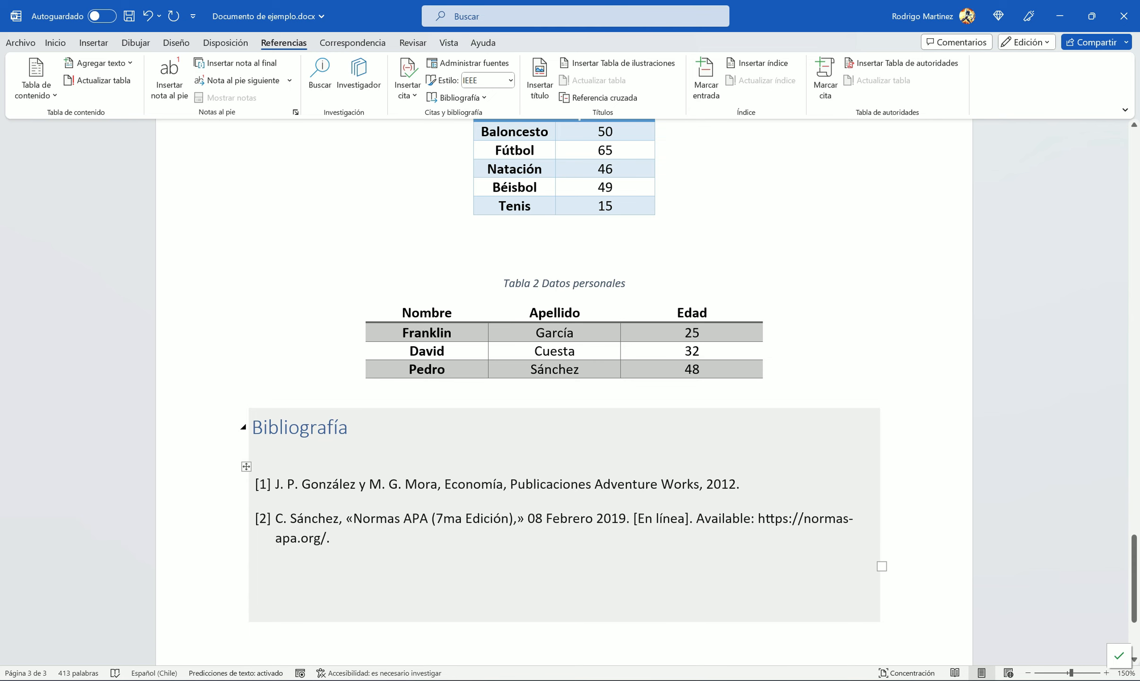
Step: Examine how the in-text citations and the bibliography entries are formatted in the IEEE style
{"action": "scroll", "coordinate": [224, 405], "scroll_direction": "up", "scroll_amount": 12}
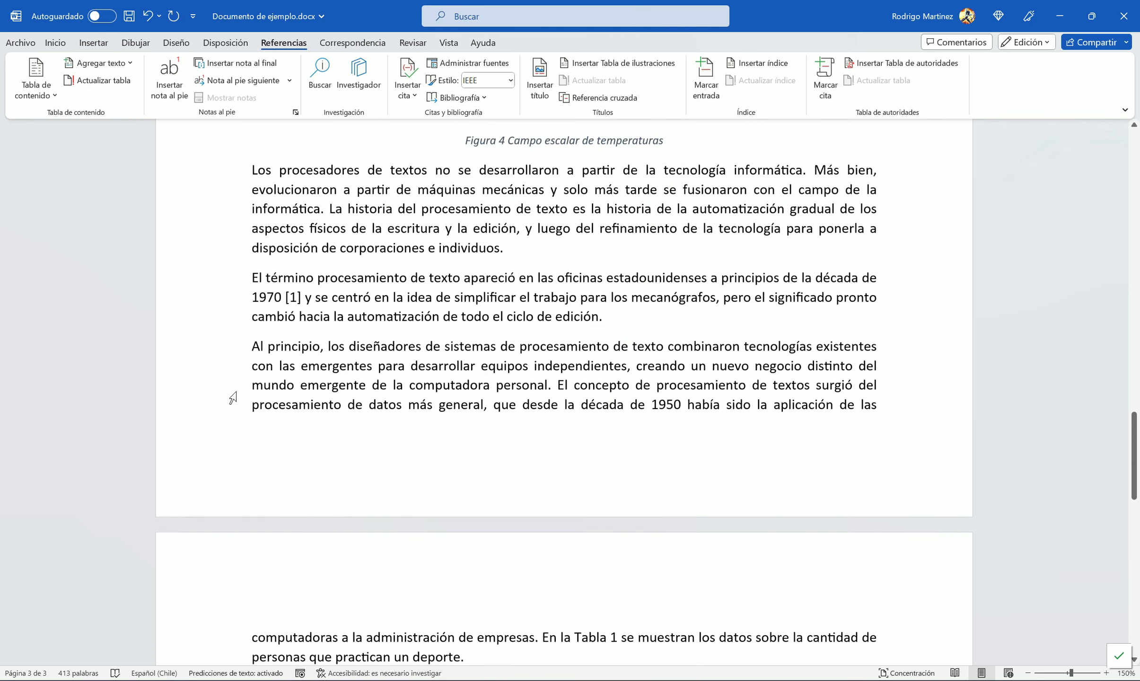
{"action": "scroll", "coordinate": [233, 398], "scroll_direction": "up", "scroll_amount": 3}
{"action": "scroll", "coordinate": [233, 398], "scroll_direction": "up", "scroll_amount": 3}
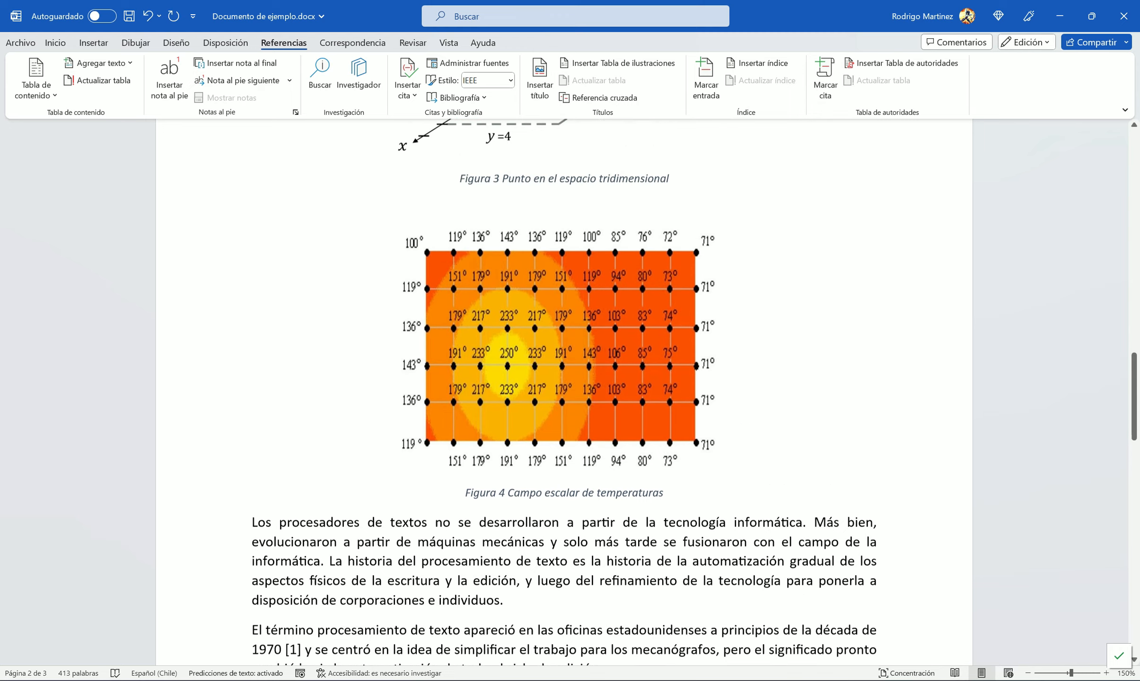
{"action": "scroll", "coordinate": [233, 398], "scroll_direction": "down", "scroll_amount": 3}
{"action": "left_click", "coordinate": [291, 466]}
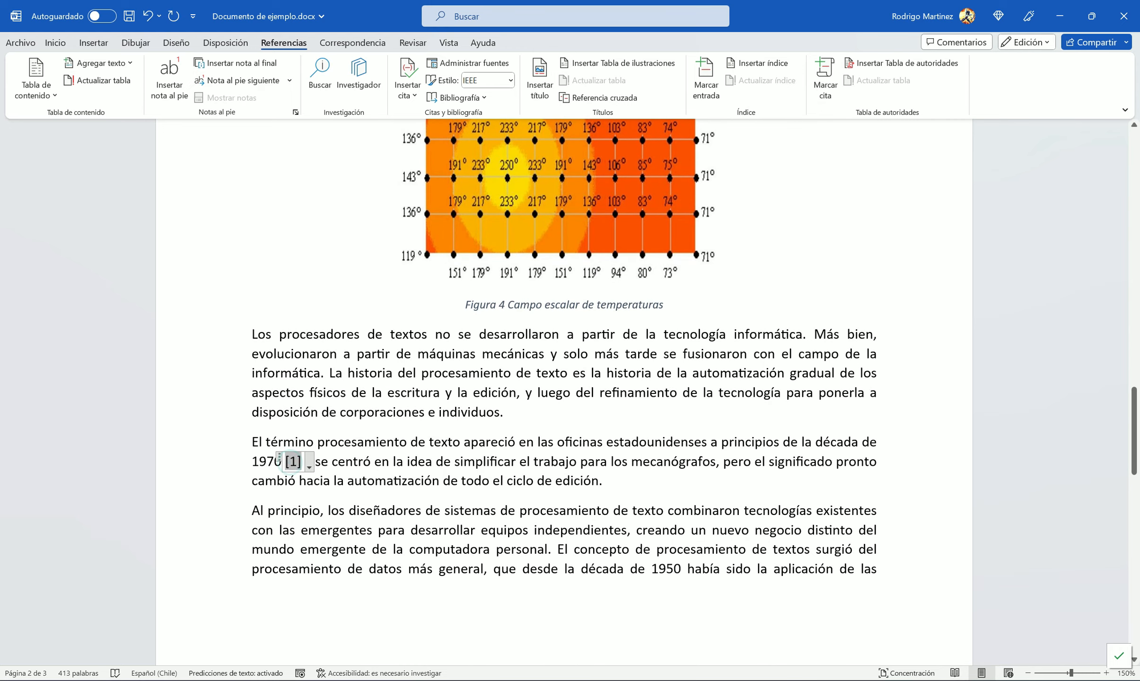
{"action": "left_click", "coordinate": [350, 461]}
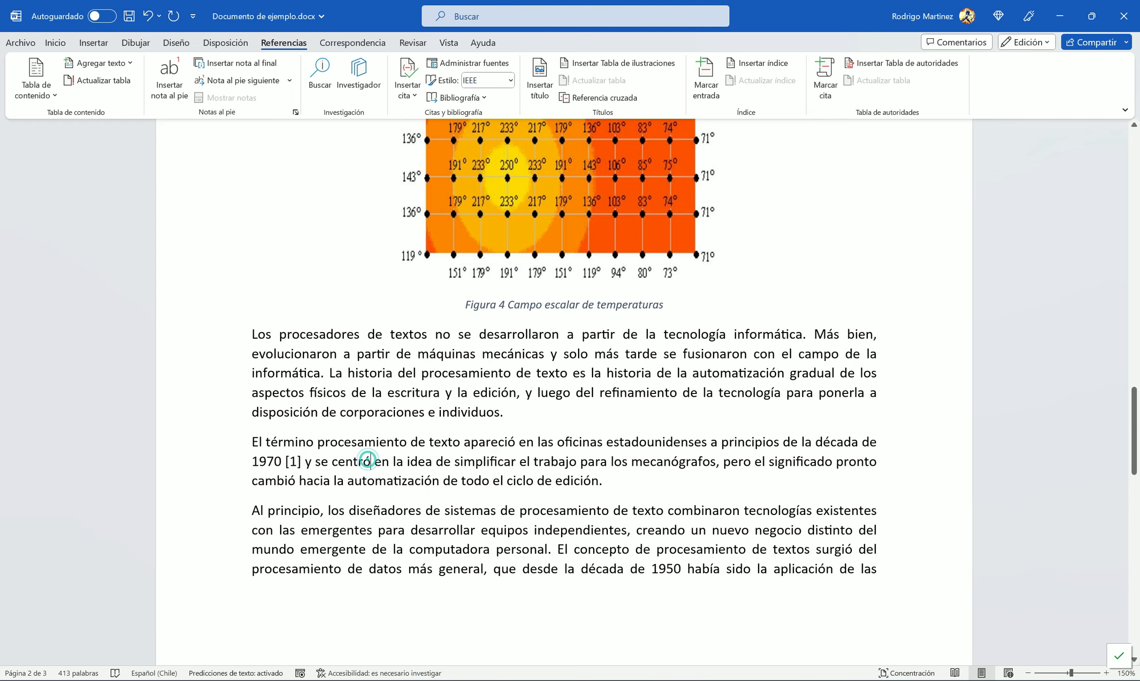
{"action": "scroll", "coordinate": [367, 461], "scroll_direction": "down", "scroll_amount": 5}
{"action": "scroll", "coordinate": [563, 385], "scroll_direction": "down", "scroll_amount": 1}
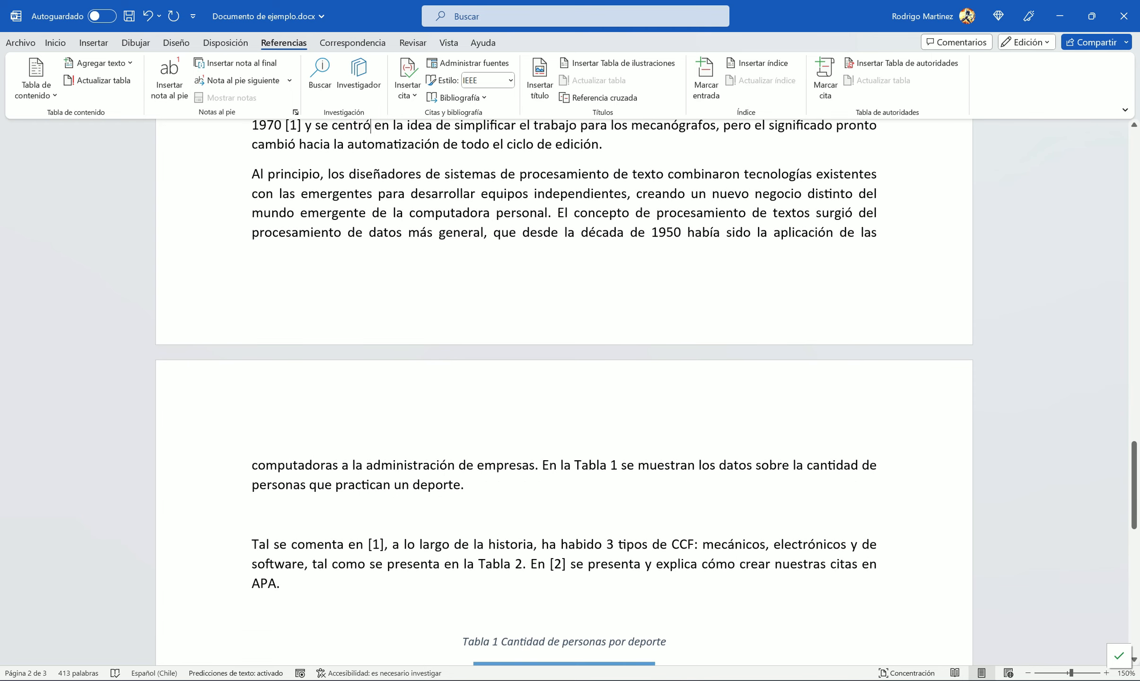
{"action": "scroll", "coordinate": [298, 432], "scroll_direction": "down", "scroll_amount": 8}
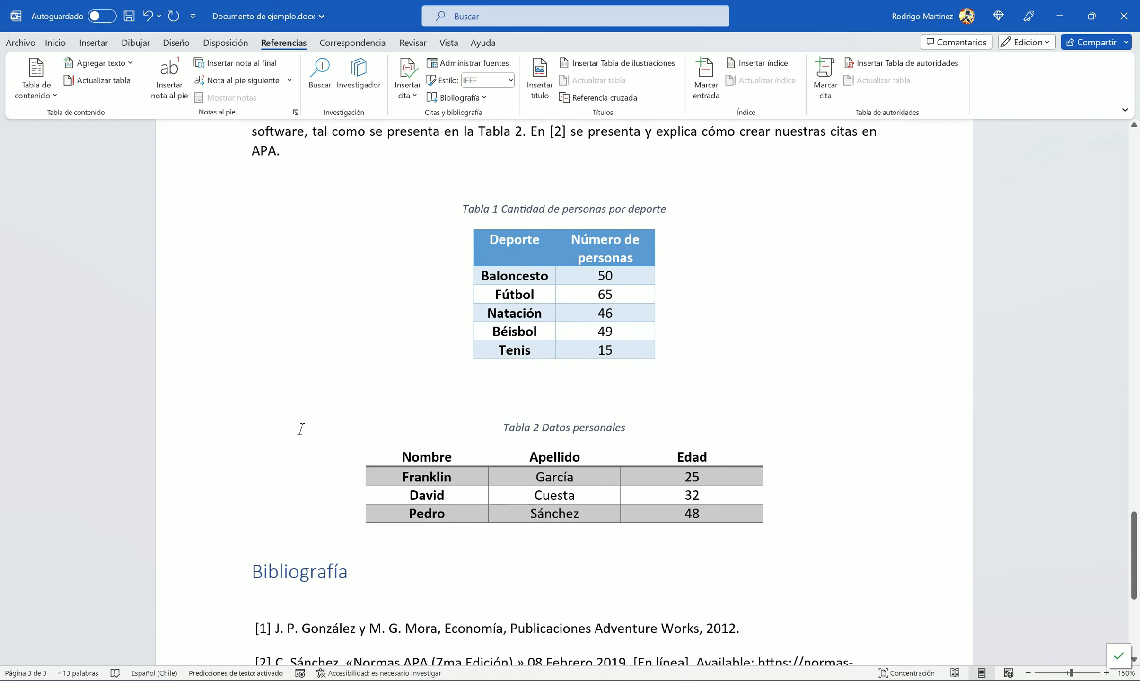
{"action": "scroll", "coordinate": [300, 429], "scroll_direction": "down", "scroll_amount": 4}
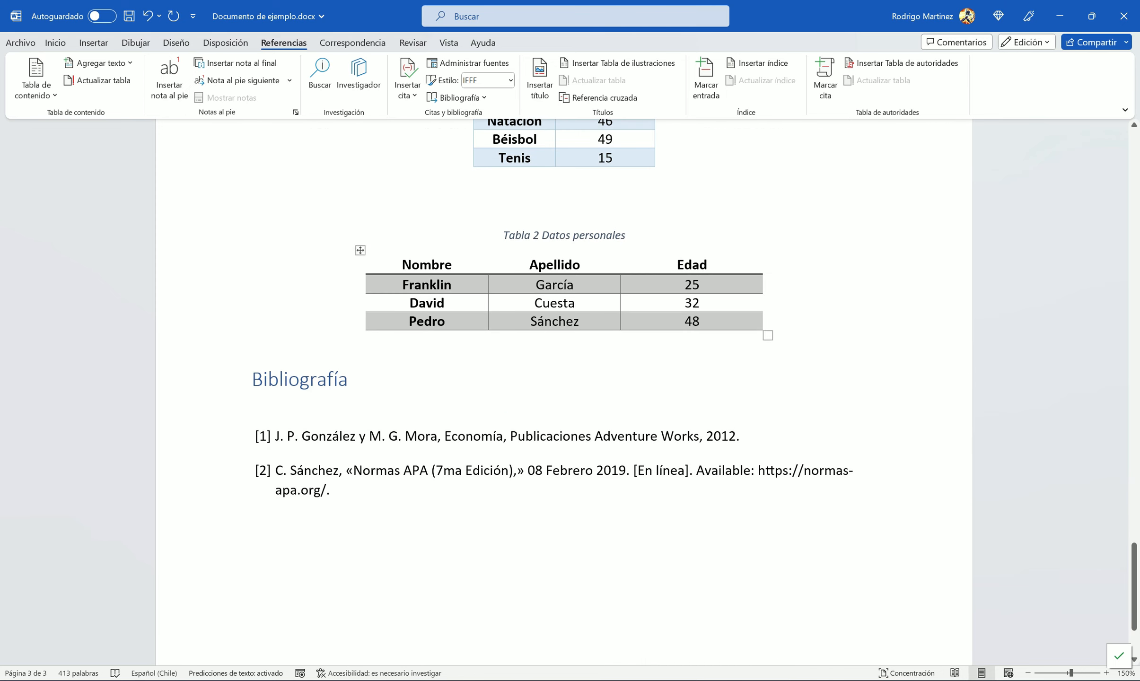
Step: Set the citation and bibliography style back to APA and check the citation in the CCF paragraph and the bibliography
{"action": "left_click", "coordinate": [510, 80]}
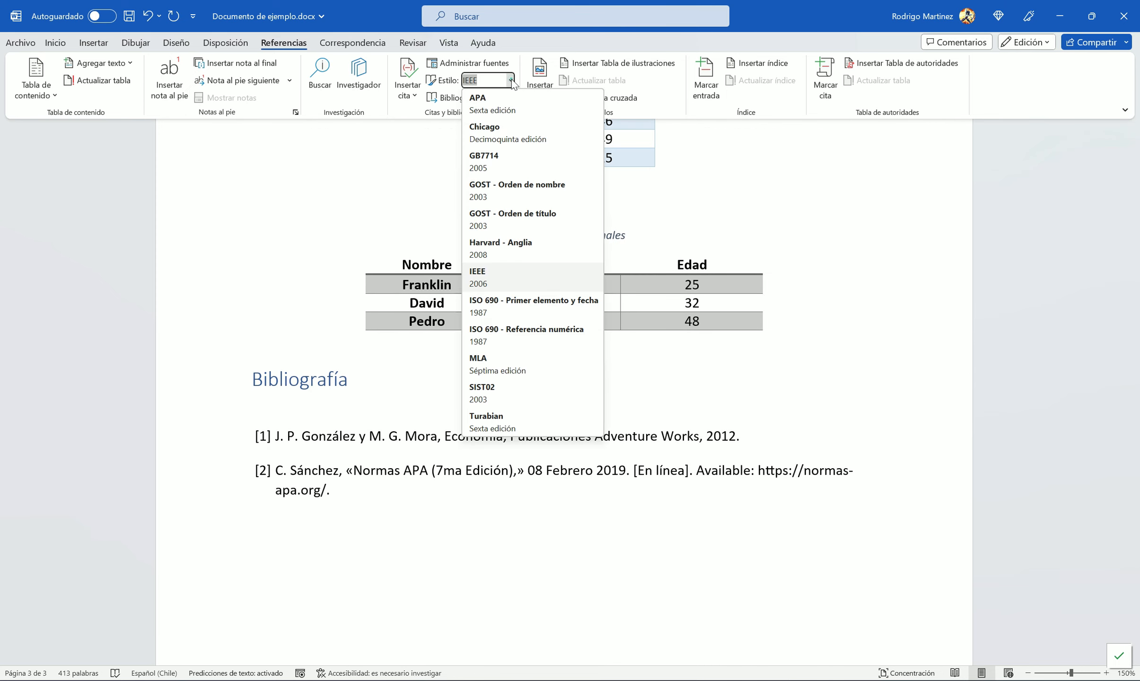
{"action": "left_click", "coordinate": [503, 108]}
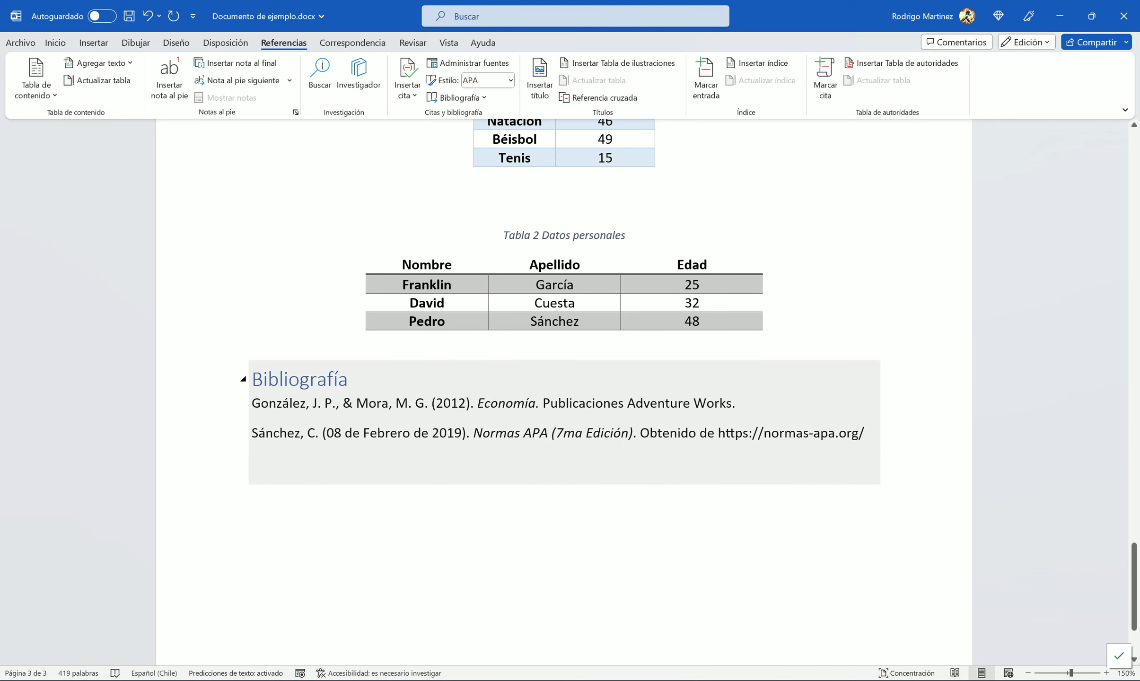
{"action": "scroll", "coordinate": [409, 372], "scroll_direction": "up", "scroll_amount": 2}
{"action": "scroll", "coordinate": [410, 372], "scroll_direction": "up", "scroll_amount": 9}
{"action": "left_click", "coordinate": [404, 450]}
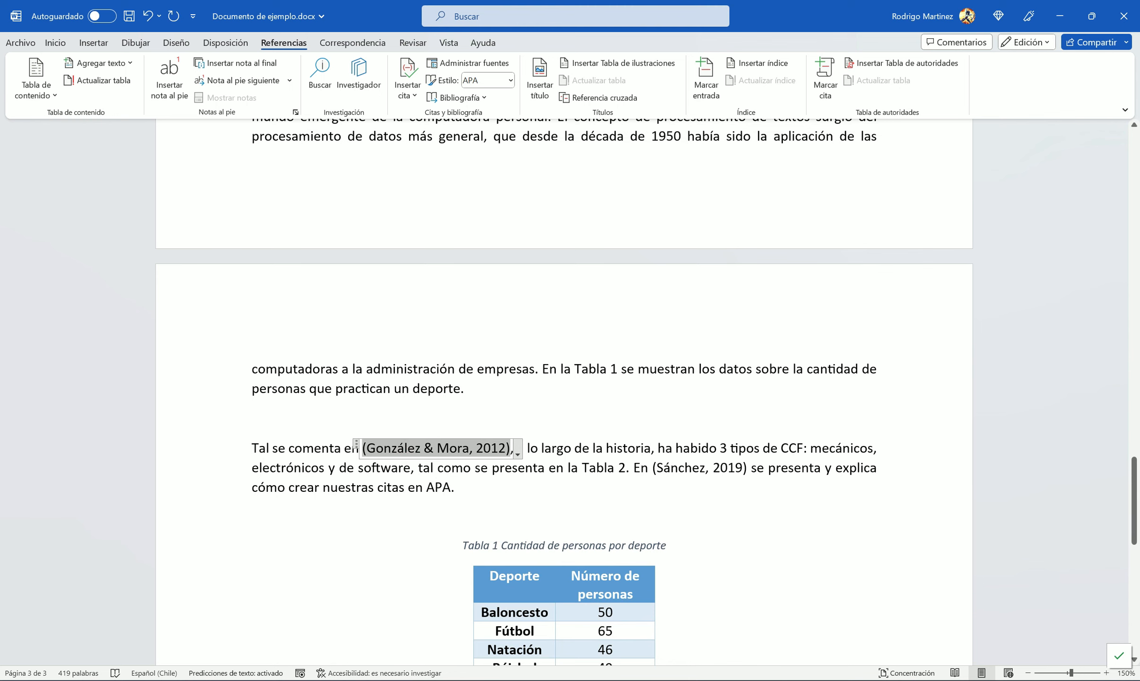
{"action": "scroll", "coordinate": [492, 447], "scroll_direction": "down", "scroll_amount": 10}
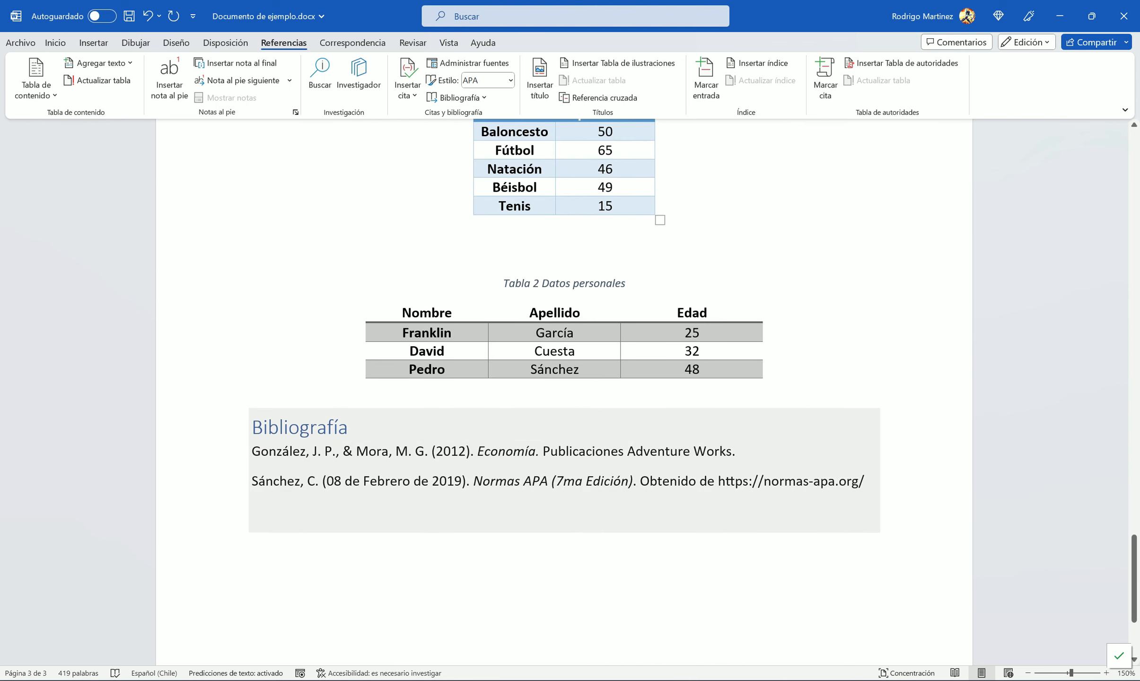
{"action": "scroll", "coordinate": [563, 473], "scroll_direction": "up", "scroll_amount": 1}
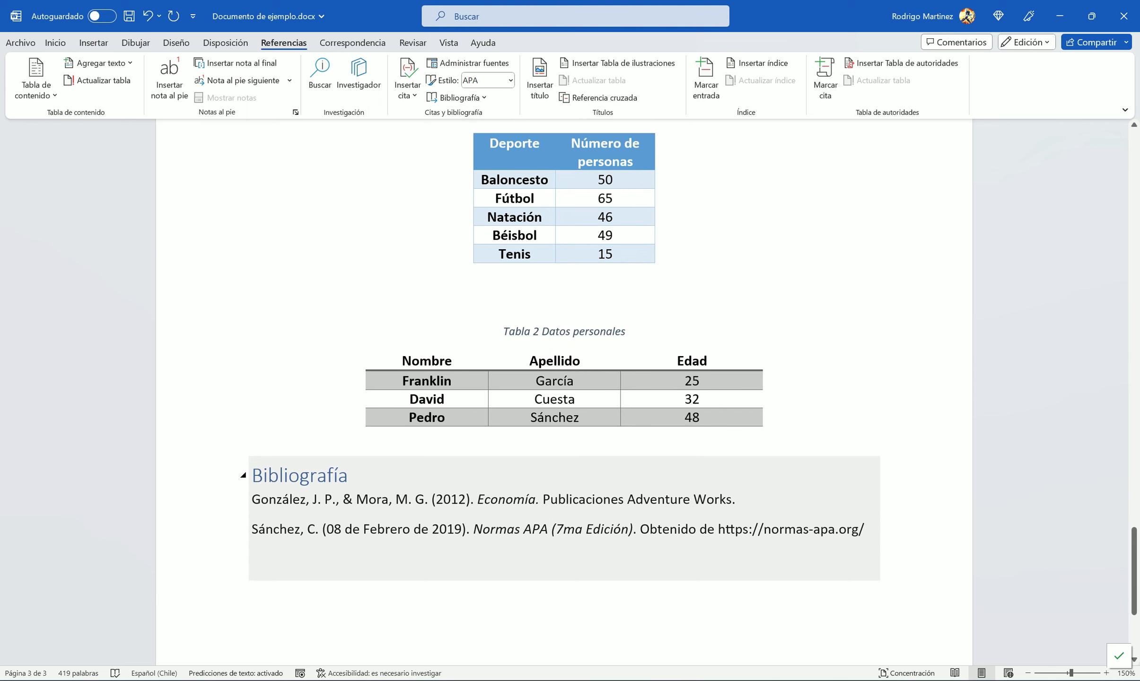
Step: Create a new source in the source manager and add the author's surname and first name
{"action": "left_click", "coordinate": [475, 67]}
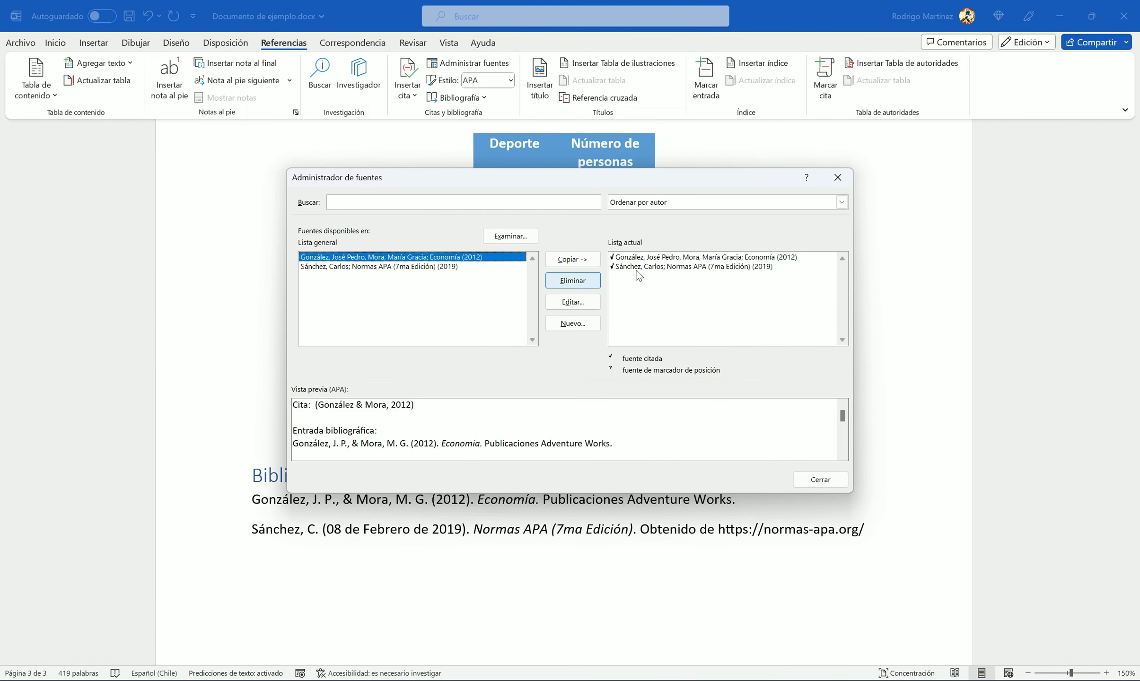
{"action": "left_click", "coordinate": [574, 324]}
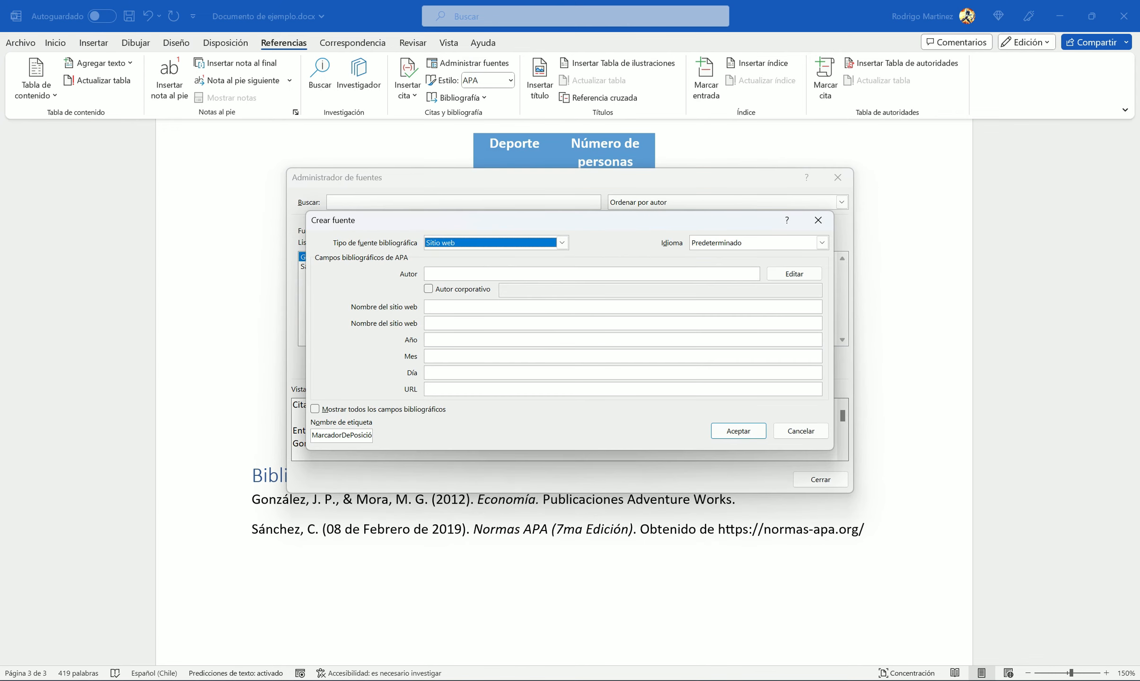
{"action": "left_click", "coordinate": [447, 274]}
{"action": "left_click", "coordinate": [794, 274]}
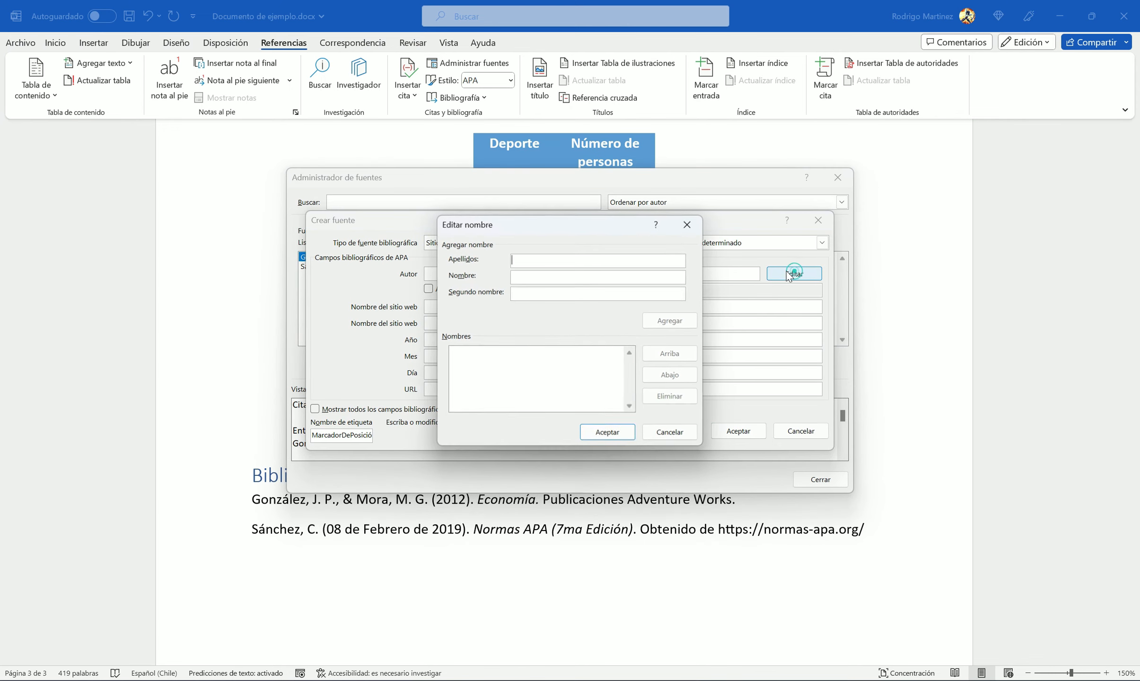
{"action": "type", "text": "Amorós"}
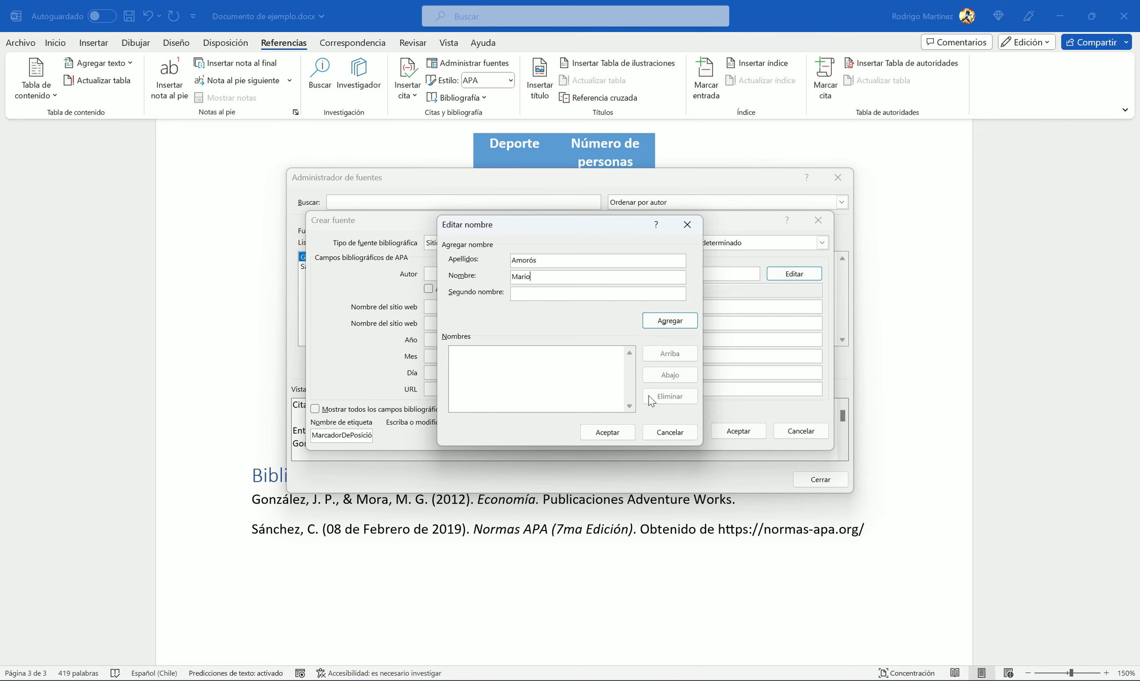
{"action": "left_click", "coordinate": [670, 321]}
{"action": "left_click", "coordinate": [610, 431]}
Step: Change the new source's type to Libro
{"action": "left_click", "coordinate": [431, 307]}
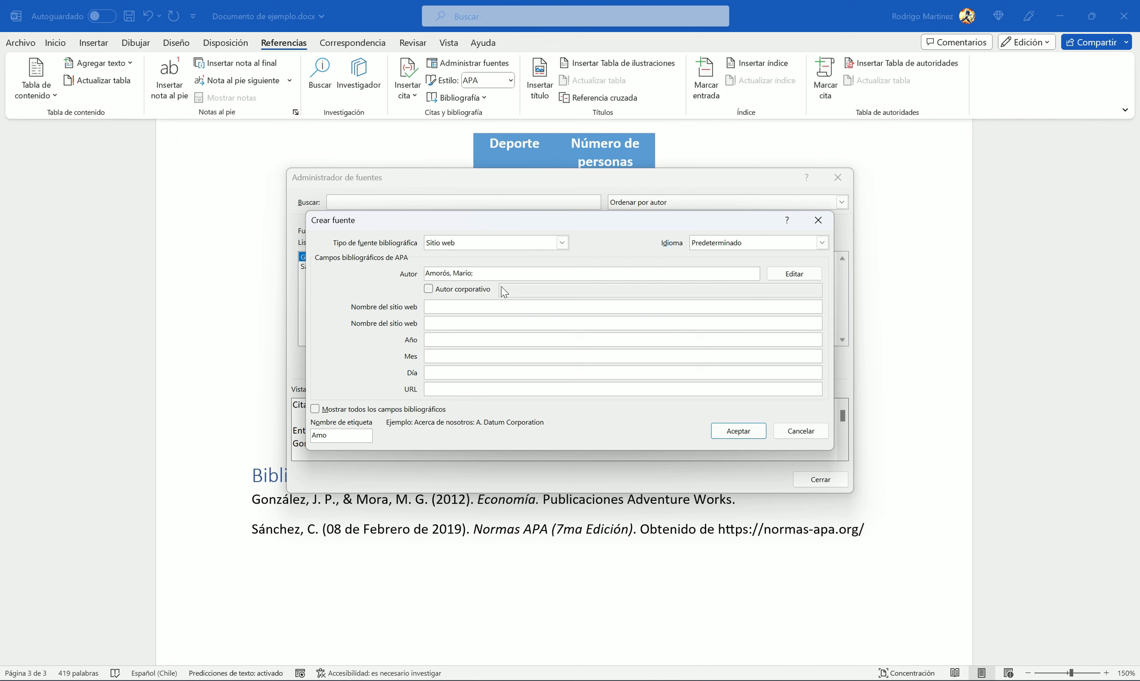
{"action": "left_click", "coordinate": [556, 241]}
{"action": "scroll", "coordinate": [554, 239], "scroll_direction": "up", "scroll_amount": 1}
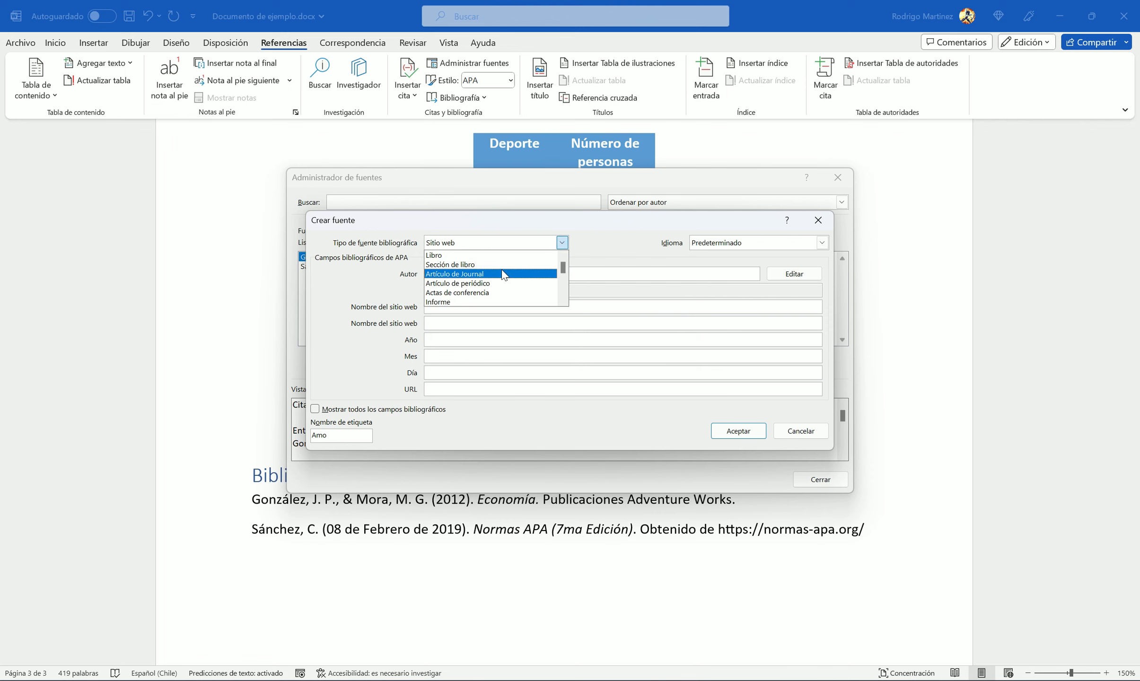
{"action": "left_click", "coordinate": [449, 256]}
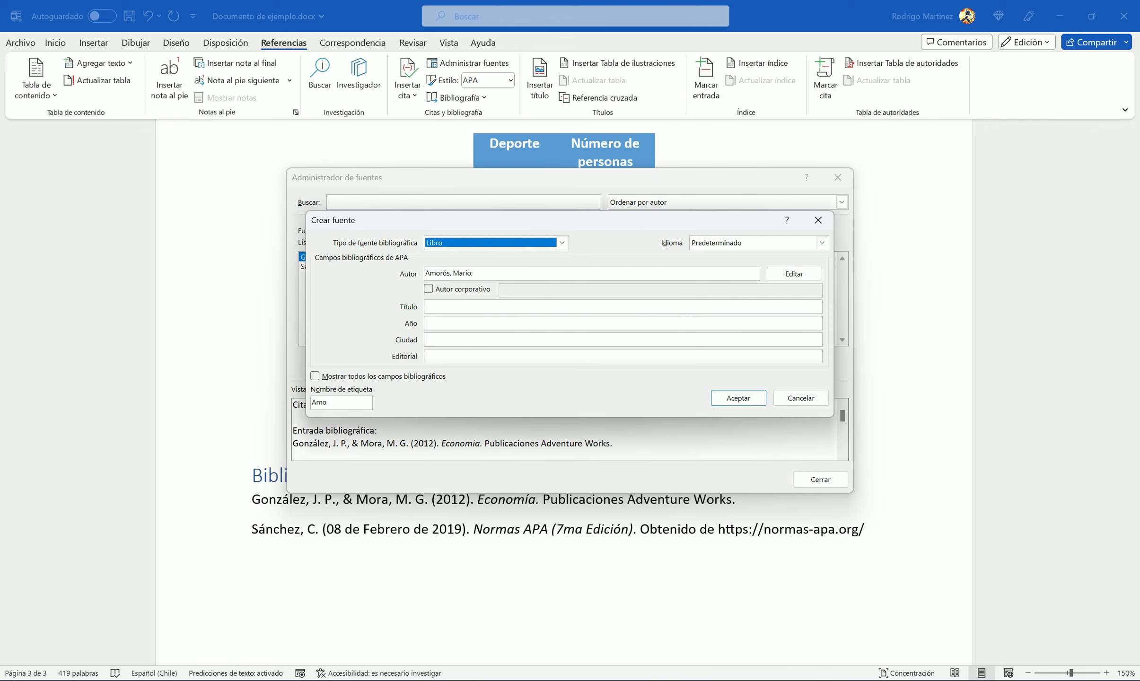
Step: Fill in the book source with title "La vida es eterna", year 2023 and publisher "Ediciones B", save it and close the source manager
{"action": "left_click", "coordinate": [444, 307]}
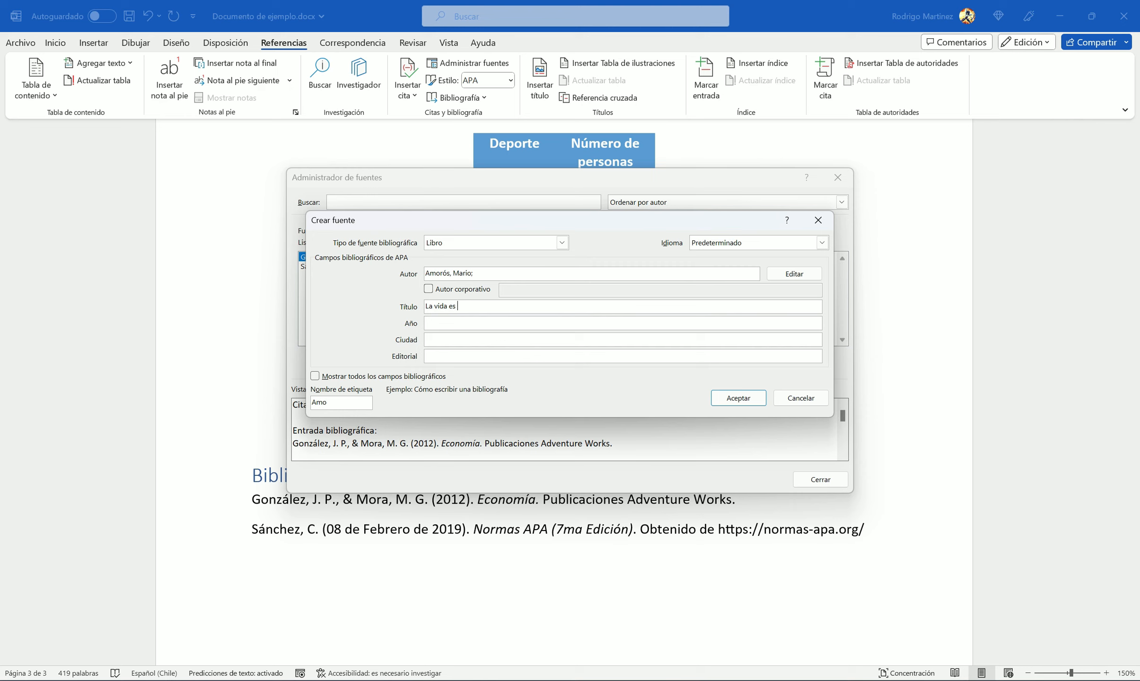
{"action": "key", "text": "Tab"}
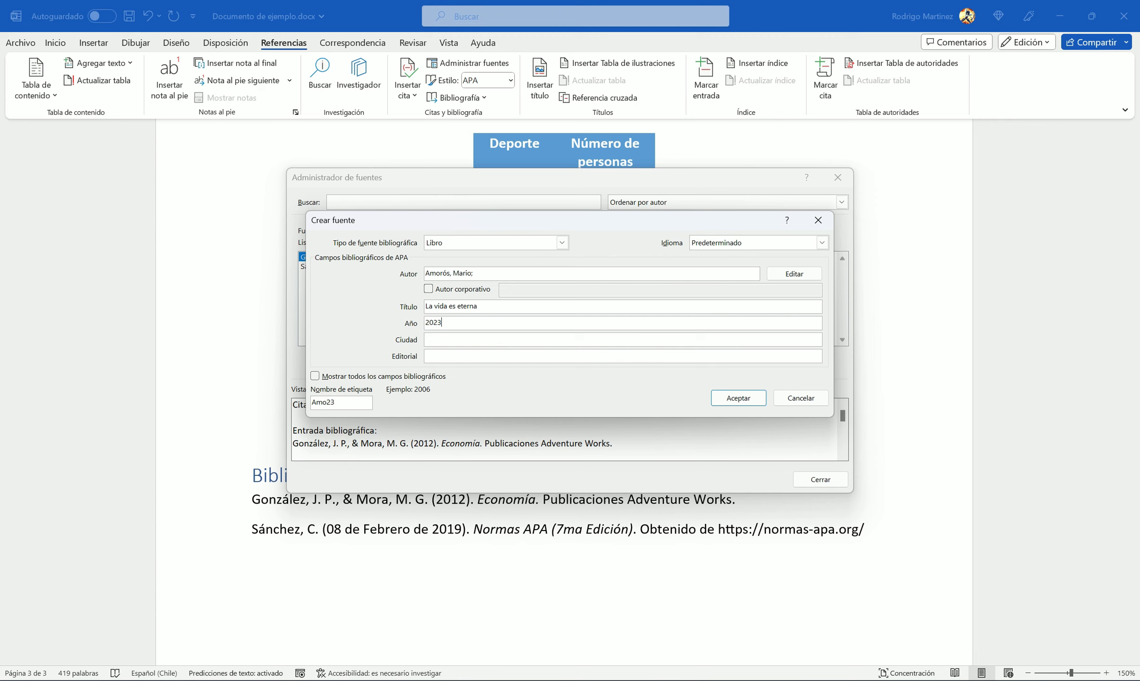
{"action": "left_click", "coordinate": [464, 358]}
{"action": "left_click", "coordinate": [742, 403]}
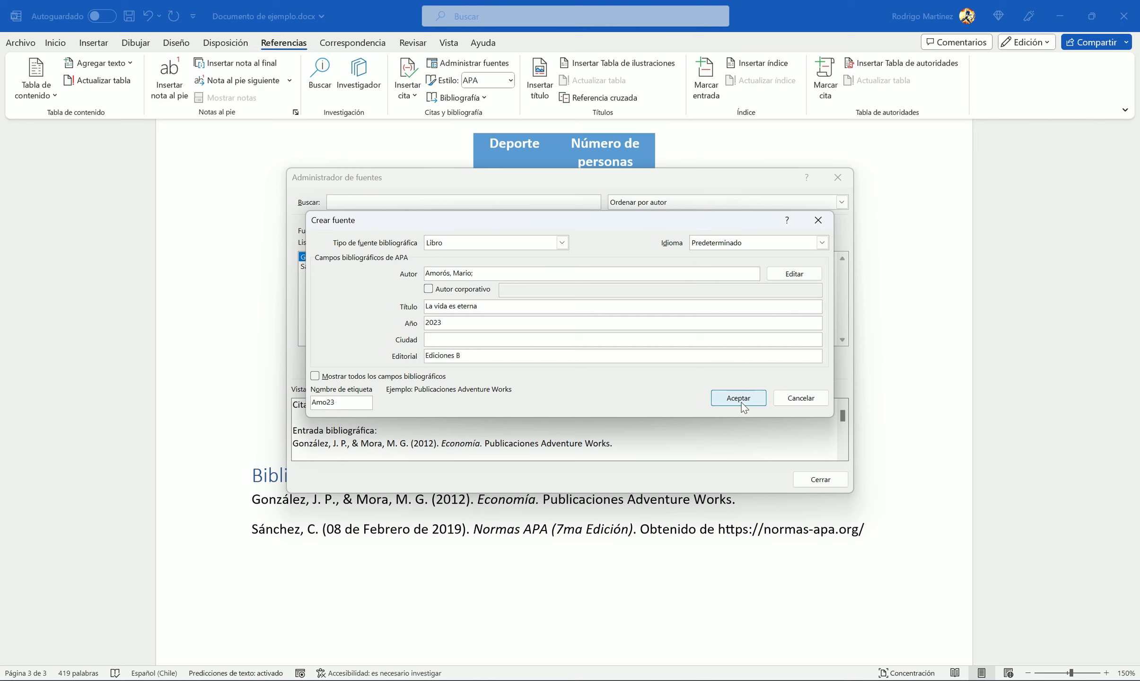
{"action": "left_click", "coordinate": [742, 404]}
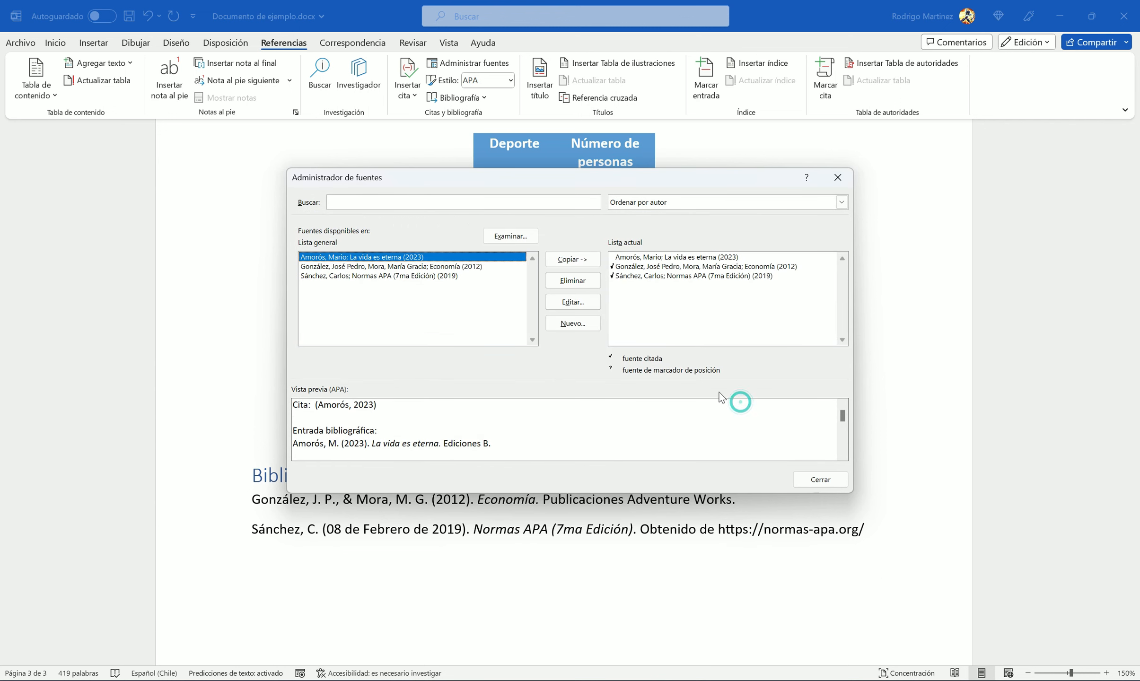
{"action": "left_click", "coordinate": [820, 476]}
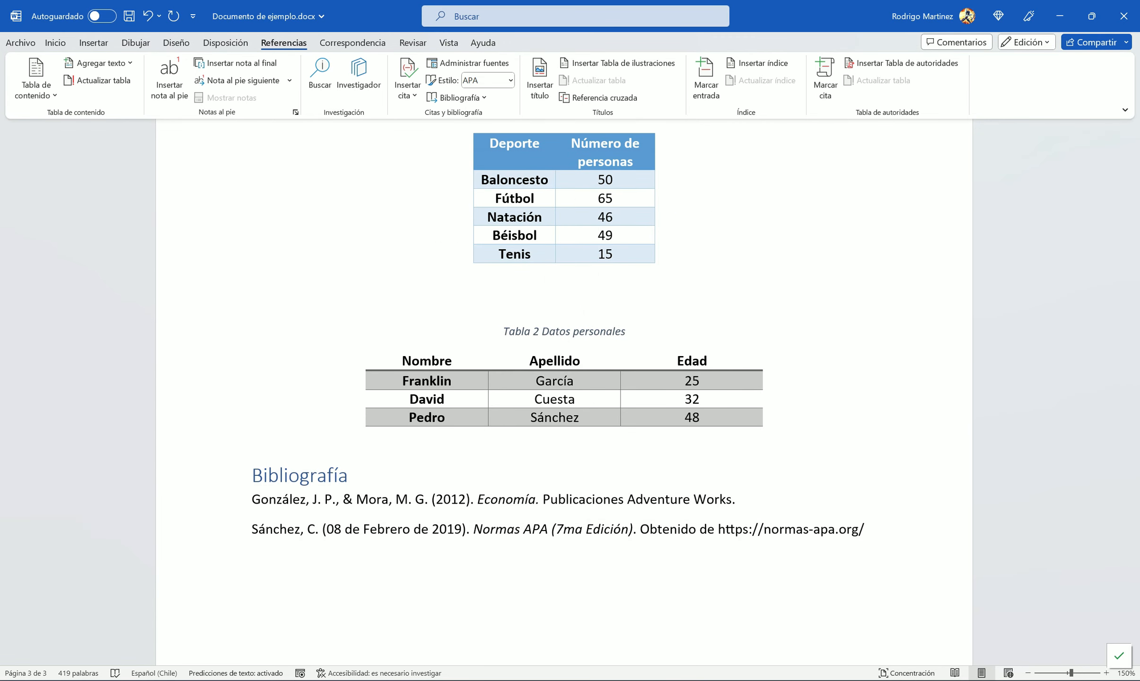
Step: Reopen the source manager and compare the cited and uncited sources in the current document's list
{"action": "left_click", "coordinate": [483, 66]}
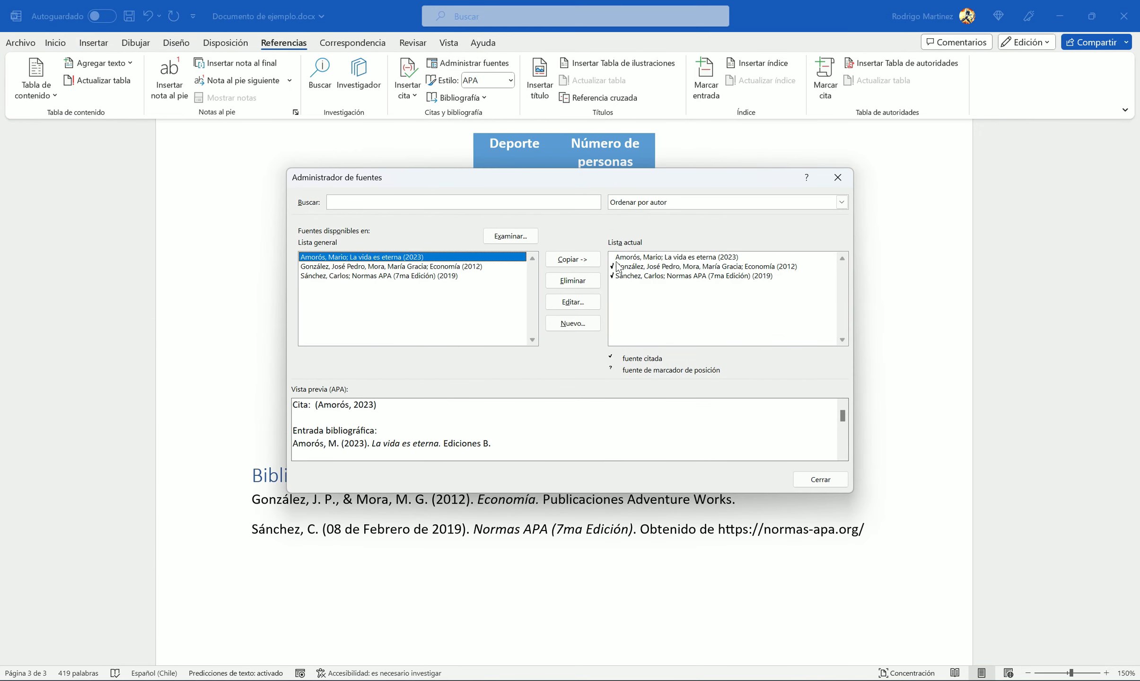
{"action": "left_click", "coordinate": [673, 267]}
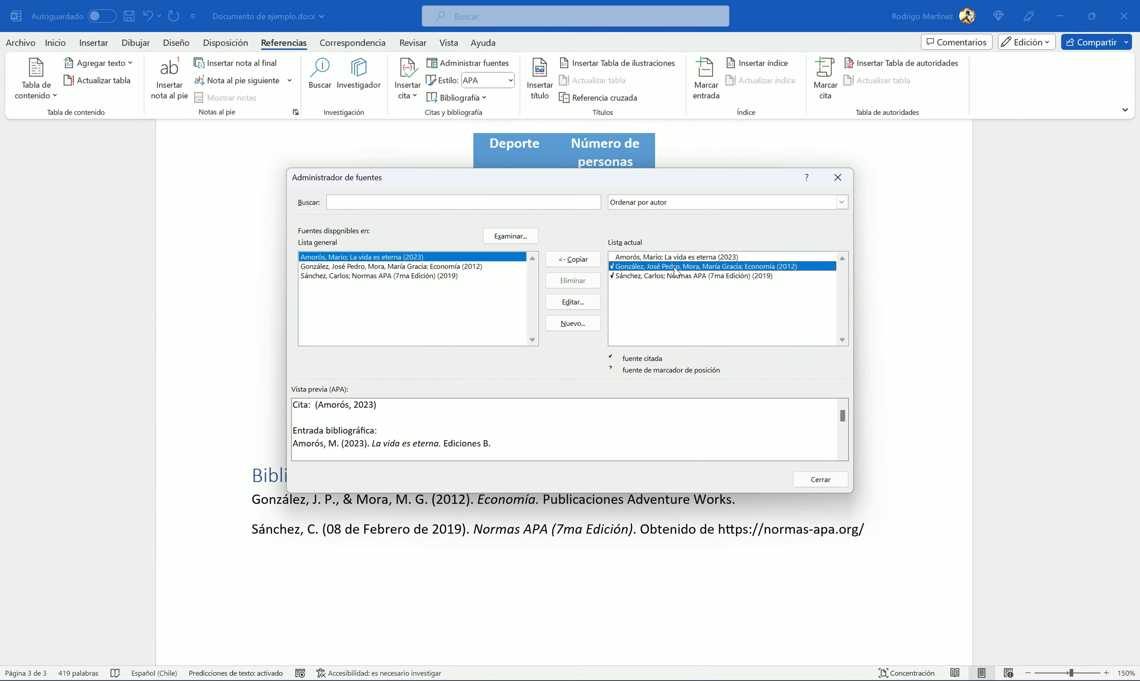
{"action": "left_click", "coordinate": [654, 275]}
{"action": "left_click", "coordinate": [625, 266]}
{"action": "left_click", "coordinate": [632, 277]}
{"action": "left_click", "coordinate": [631, 263]}
{"action": "left_click", "coordinate": [632, 273]}
{"action": "left_click", "coordinate": [631, 266]}
{"action": "left_click", "coordinate": [632, 276]}
{"action": "left_click", "coordinate": [628, 258]}
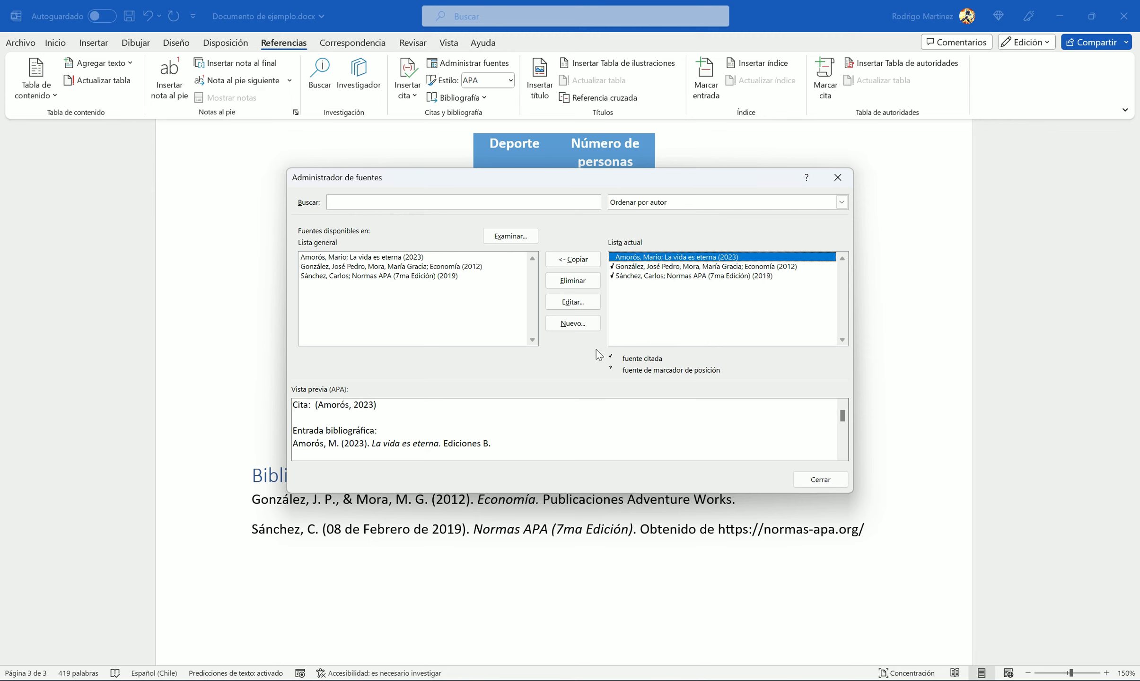
{"action": "left_click", "coordinate": [630, 276]}
{"action": "left_click", "coordinate": [629, 266]}
{"action": "left_click", "coordinate": [630, 276]}
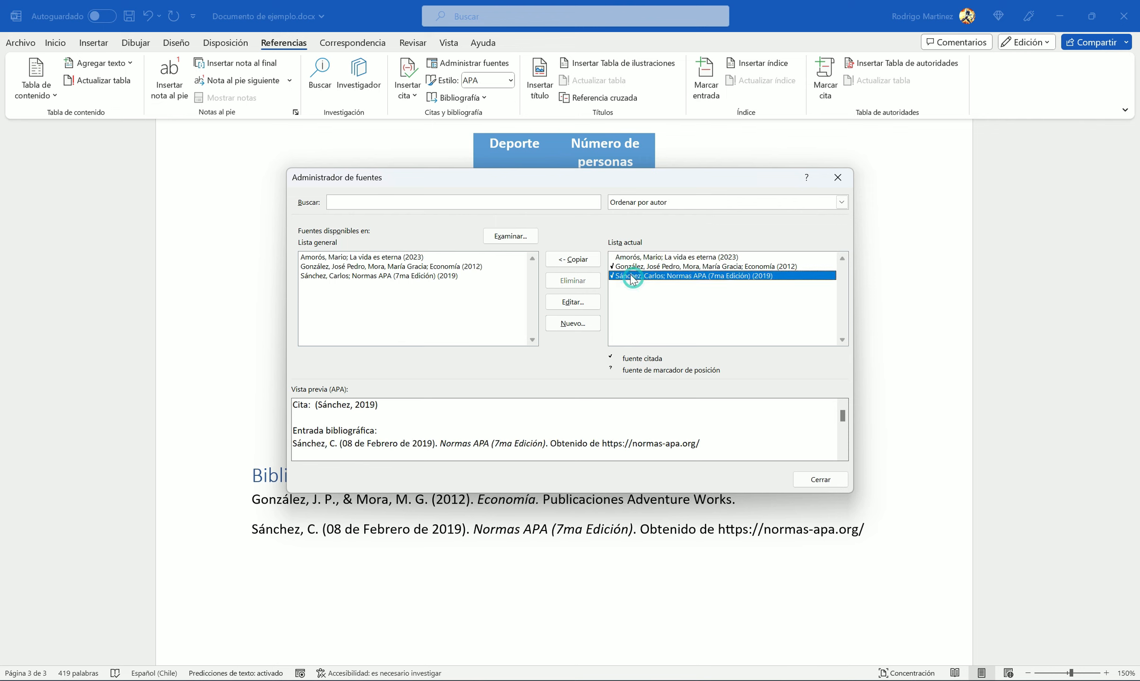
{"action": "left_click", "coordinate": [629, 266]}
{"action": "left_click", "coordinate": [835, 178]}
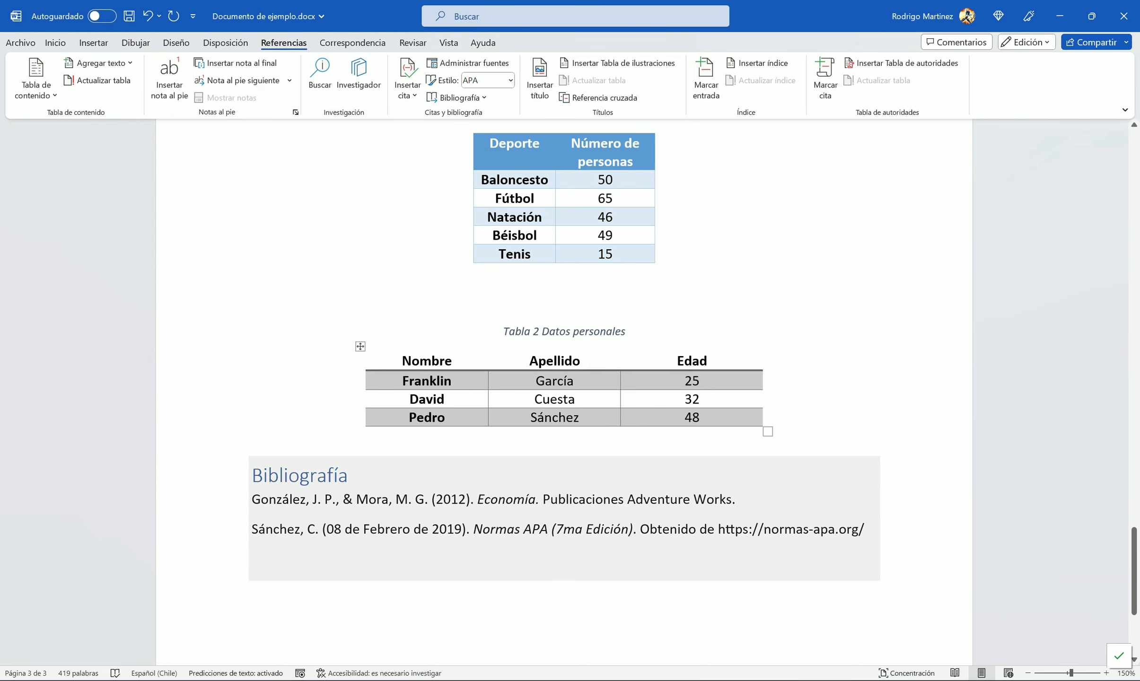
Step: Insert a citation of "La vida es eterna" after the word "deporte", before the period ending the paragraph that mentions Tabla 1
{"action": "scroll", "coordinate": [404, 252], "scroll_direction": "down", "scroll_amount": 3}
{"action": "scroll", "coordinate": [405, 251], "scroll_direction": "up", "scroll_amount": 6}
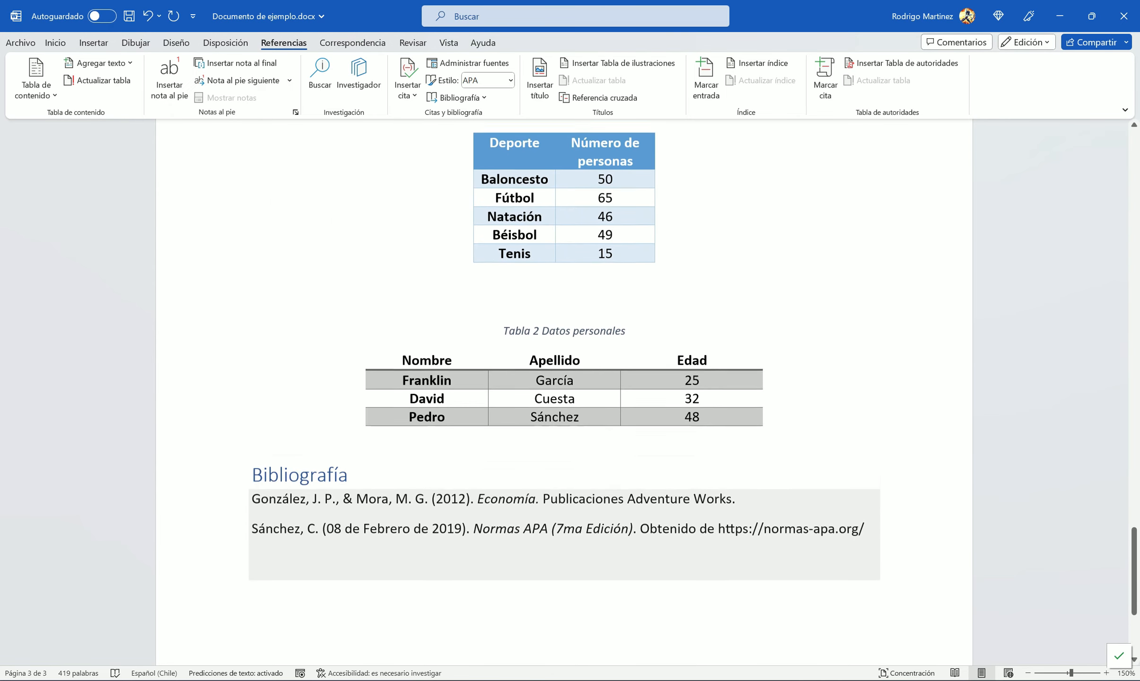
{"action": "scroll", "coordinate": [404, 252], "scroll_direction": "up", "scroll_amount": 5}
{"action": "left_click", "coordinate": [454, 583]}
{"action": "scroll", "coordinate": [454, 583], "scroll_direction": "up", "scroll_amount": 3}
{"action": "scroll", "coordinate": [454, 583], "scroll_direction": "down", "scroll_amount": 4}
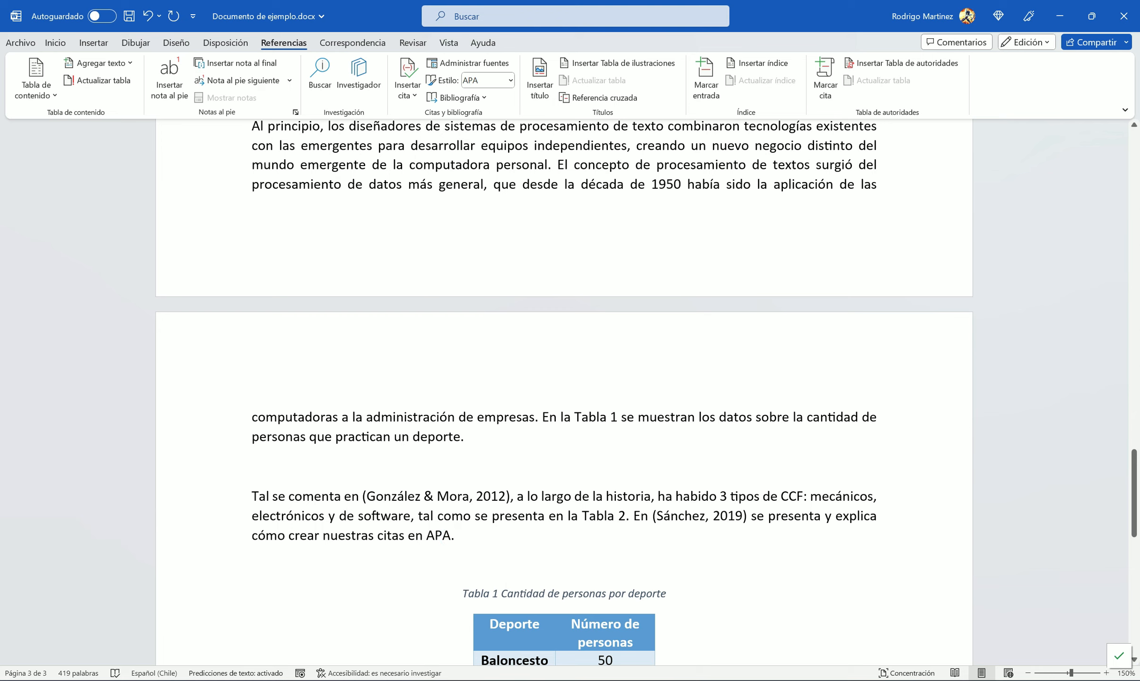
{"action": "scroll", "coordinate": [564, 392], "scroll_direction": "up", "scroll_amount": 2}
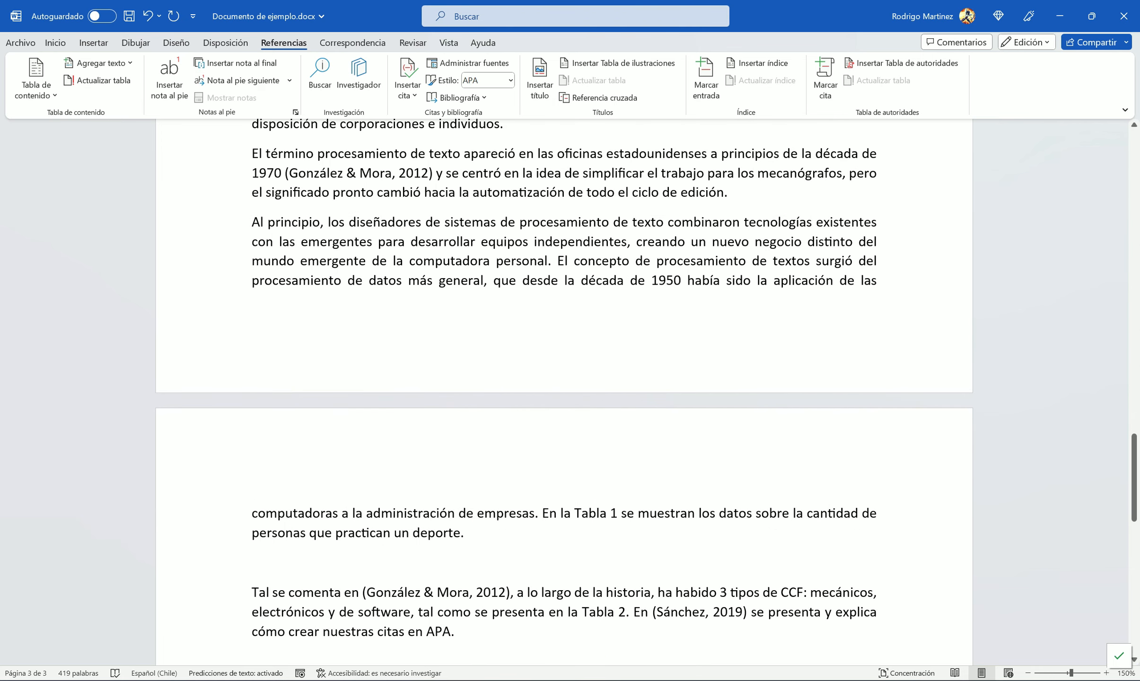
{"action": "left_click", "coordinate": [461, 533]}
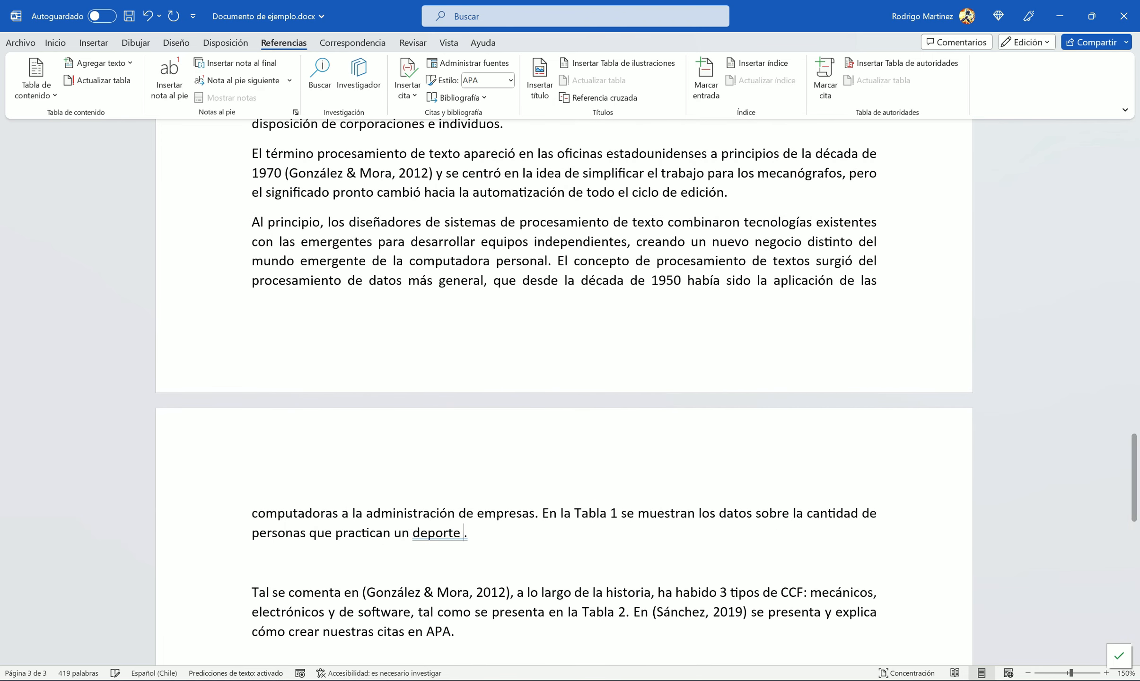
{"action": "left_click", "coordinate": [418, 78]}
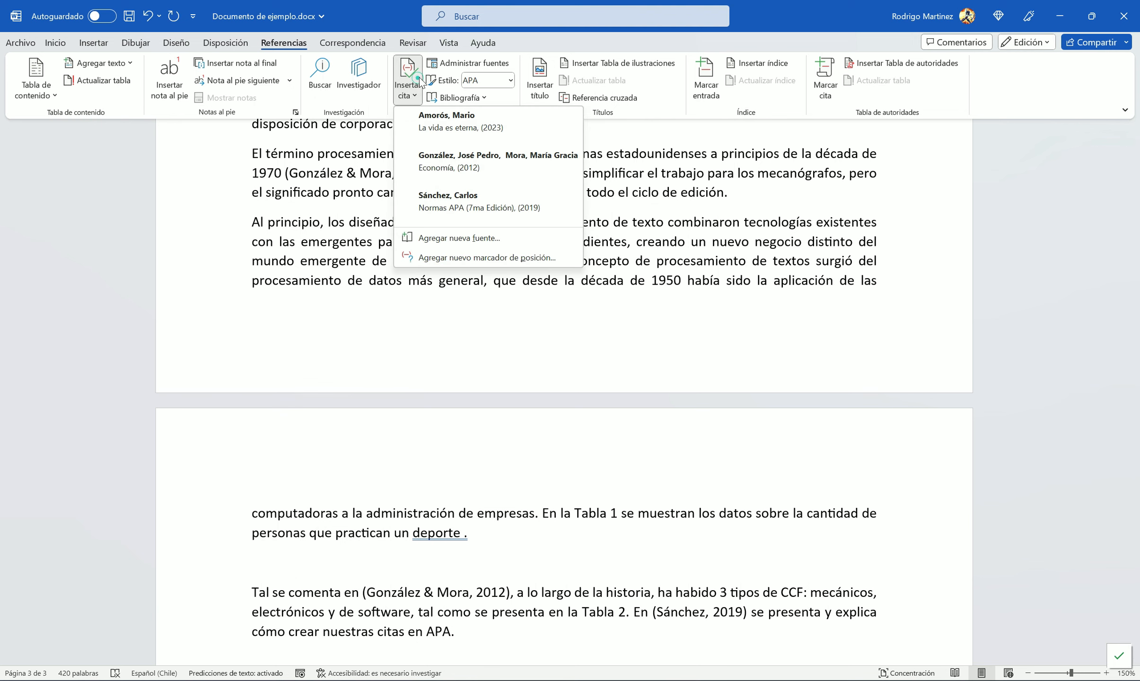
{"action": "left_click", "coordinate": [450, 137]}
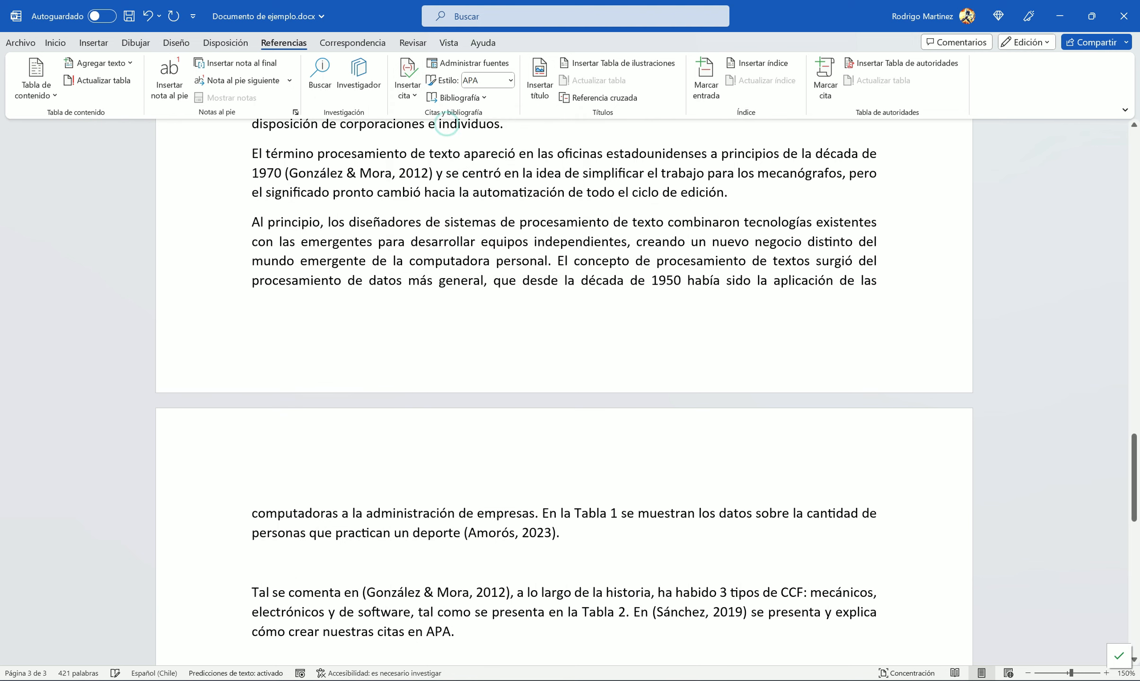
Step: Update the citations and bibliography in the Bibliografía block below Tabla 2
{"action": "scroll", "coordinate": [447, 125], "scroll_direction": "down", "scroll_amount": 4}
{"action": "scroll", "coordinate": [566, 393], "scroll_direction": "down", "scroll_amount": 2}
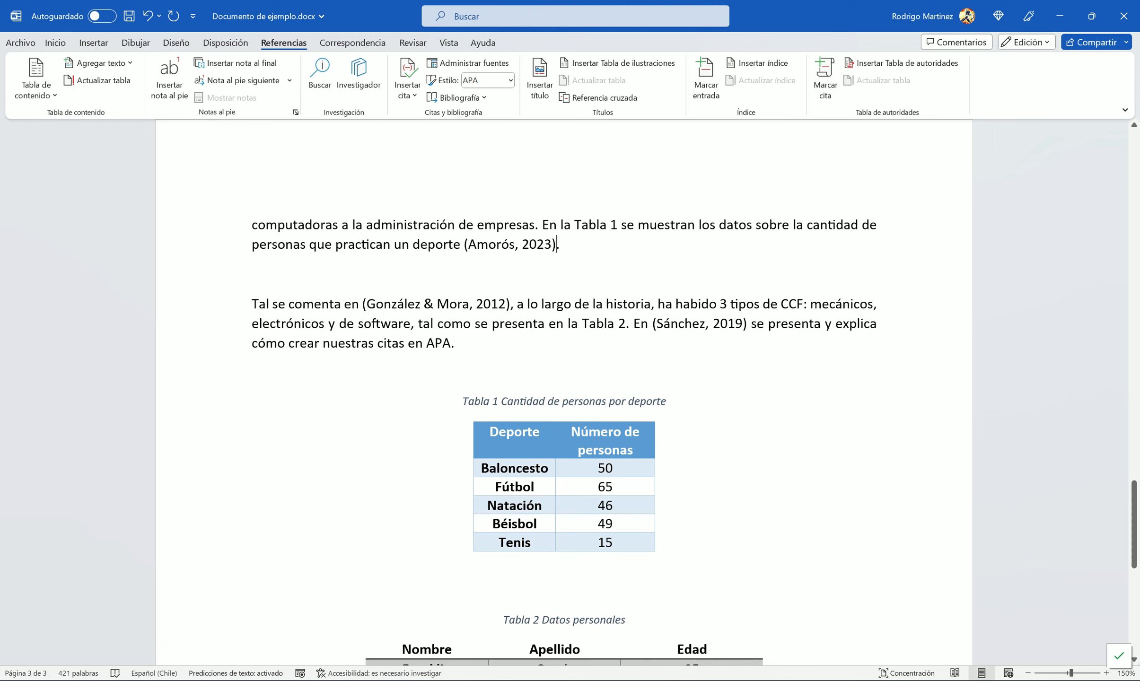
{"action": "scroll", "coordinate": [440, 305], "scroll_direction": "down", "scroll_amount": 7}
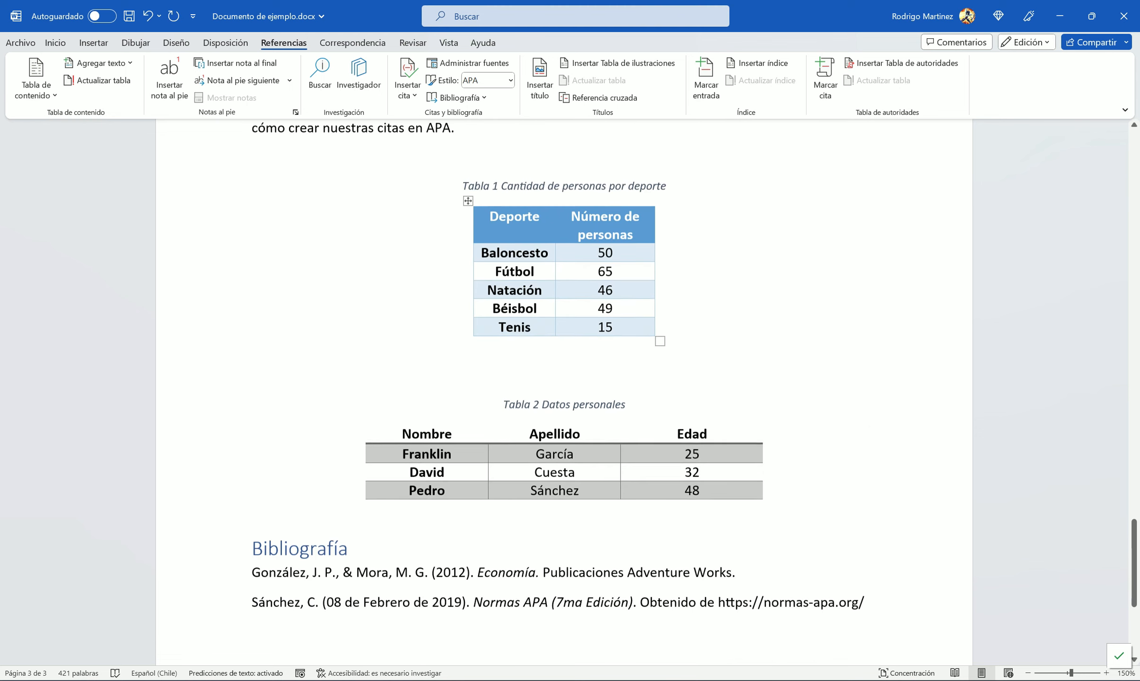
{"action": "scroll", "coordinate": [562, 469], "scroll_direction": "up", "scroll_amount": 8}
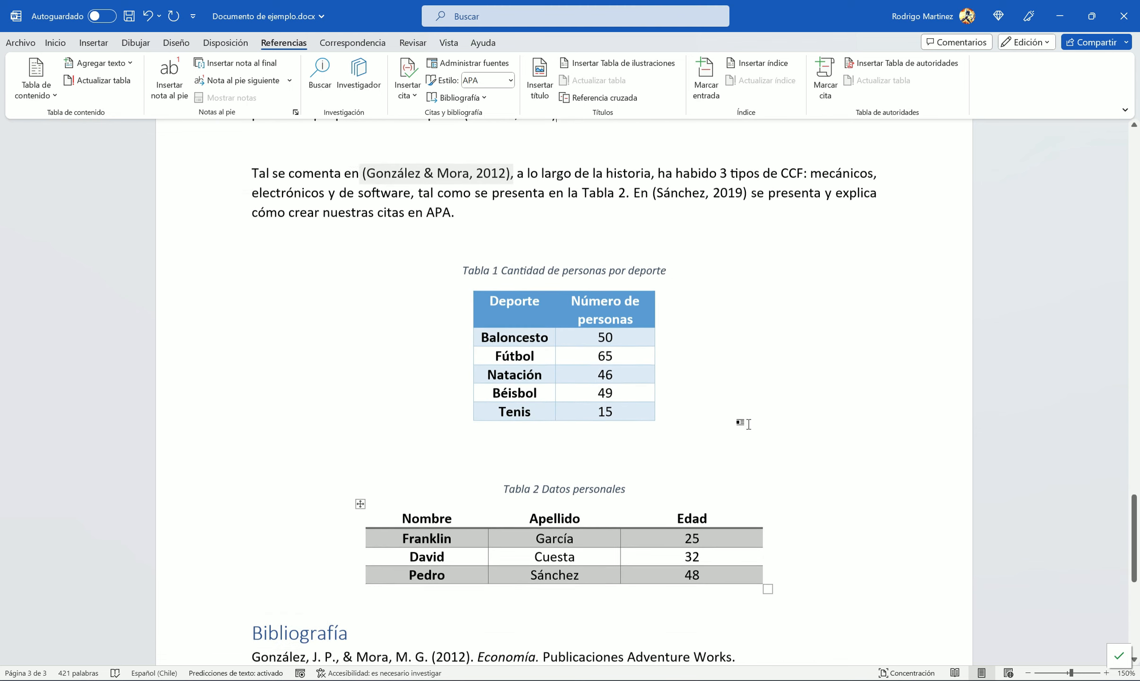
{"action": "scroll", "coordinate": [563, 468], "scroll_direction": "down", "scroll_amount": 7}
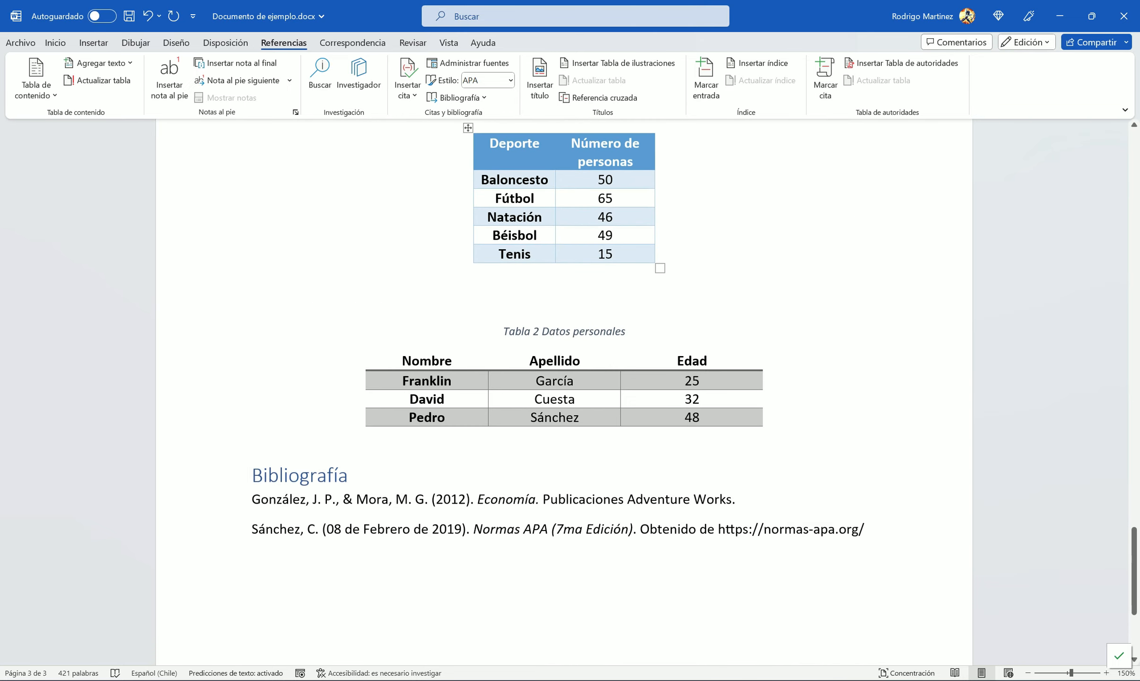
{"action": "left_click", "coordinate": [399, 496]}
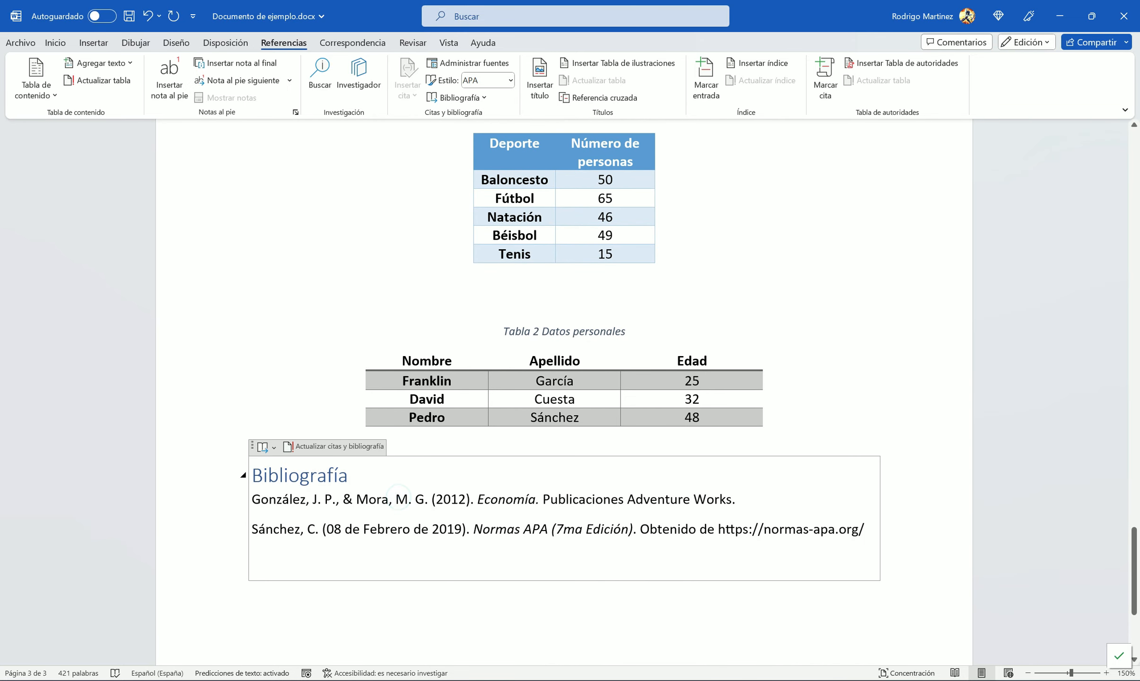
{"action": "left_click", "coordinate": [330, 445]}
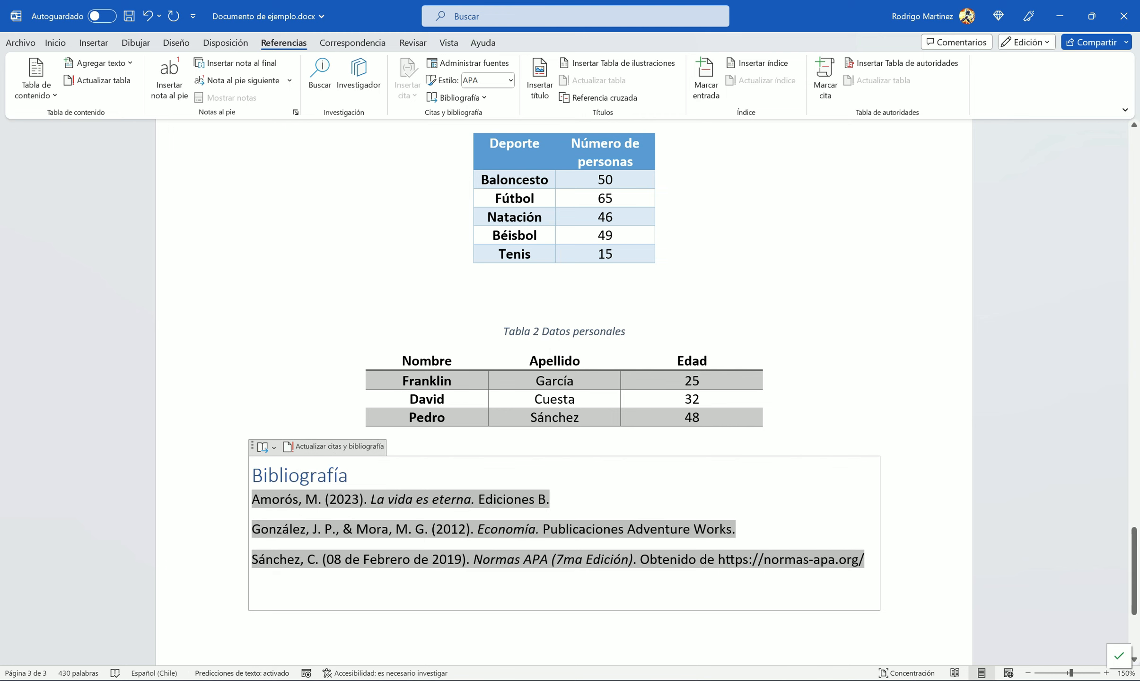
Step: Examine the order and APA formatting of the entries in the updated bibliography
{"action": "left_click", "coordinate": [913, 583]}
{"action": "left_click", "coordinate": [832, 427]}
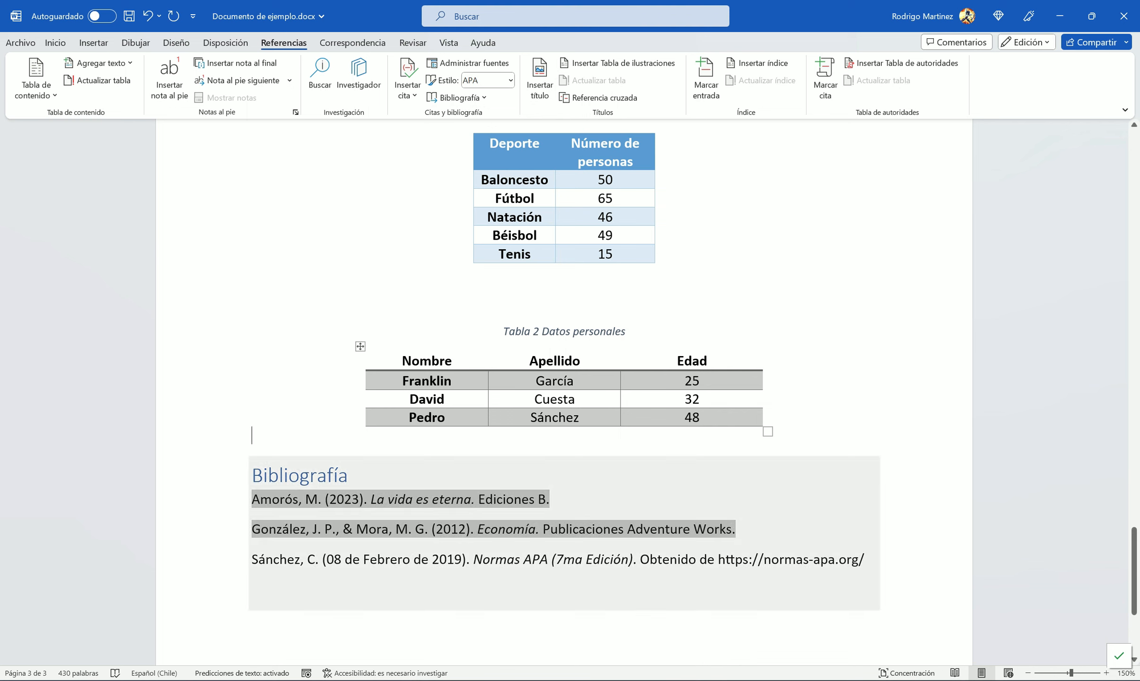
{"action": "left_click", "coordinate": [278, 503]}
{"action": "left_click", "coordinate": [297, 560]}
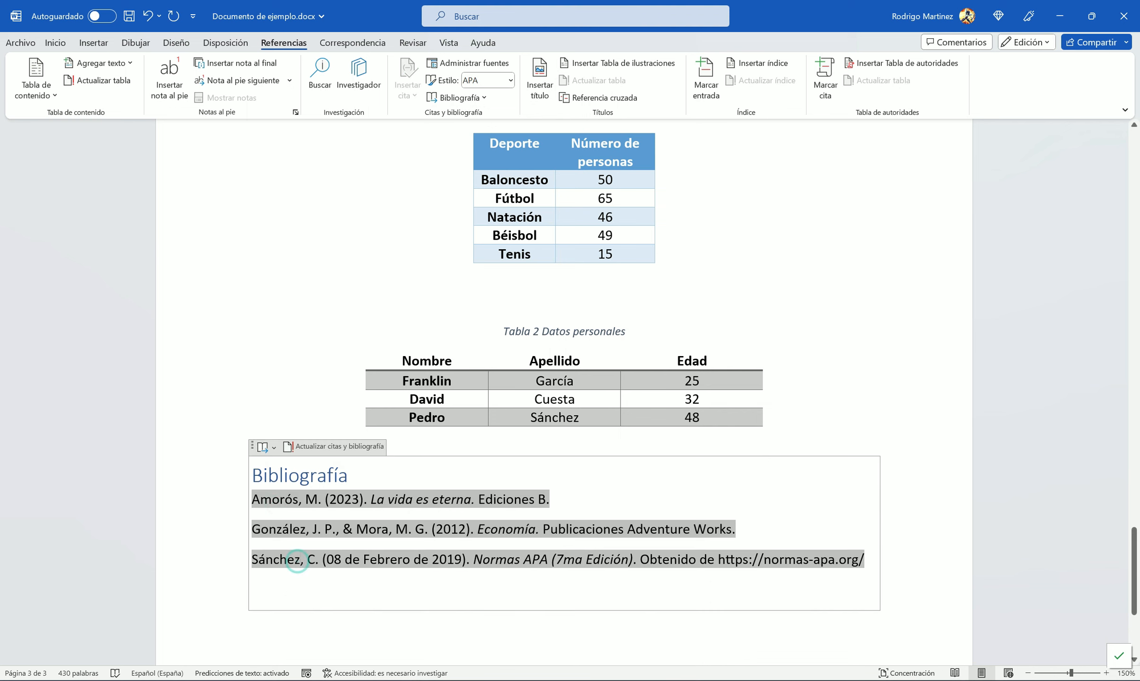
{"action": "left_click", "coordinate": [276, 565]}
{"action": "scroll", "coordinate": [420, 336], "scroll_direction": "up", "scroll_amount": 3}
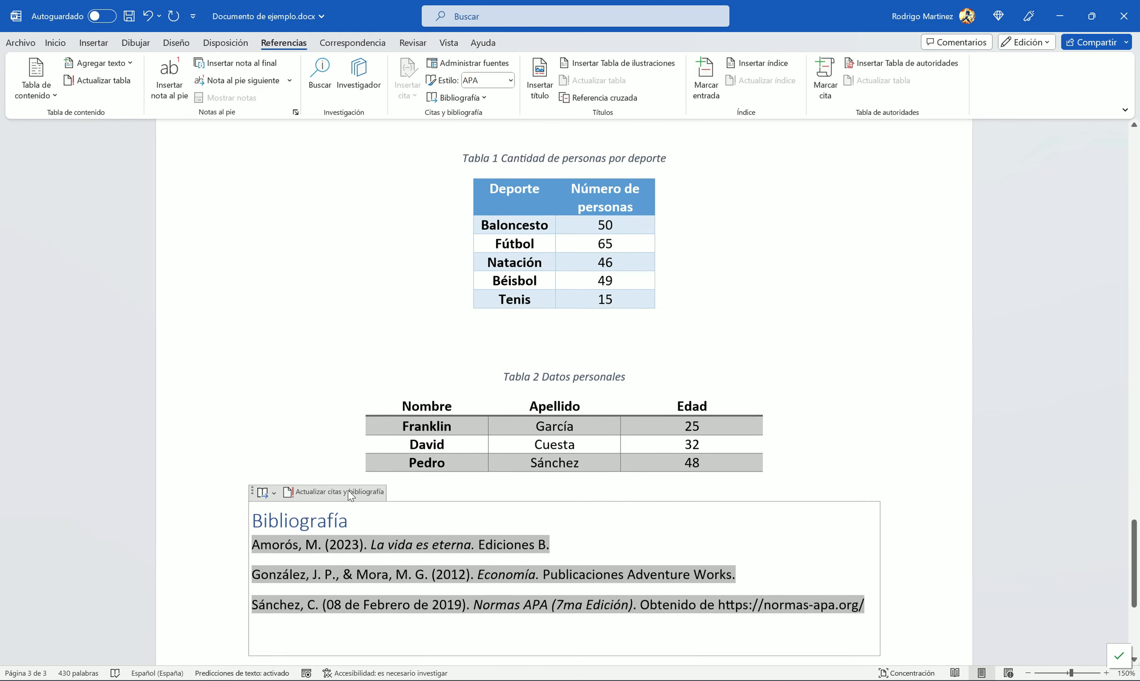
{"action": "scroll", "coordinate": [420, 336], "scroll_direction": "down", "scroll_amount": 5}
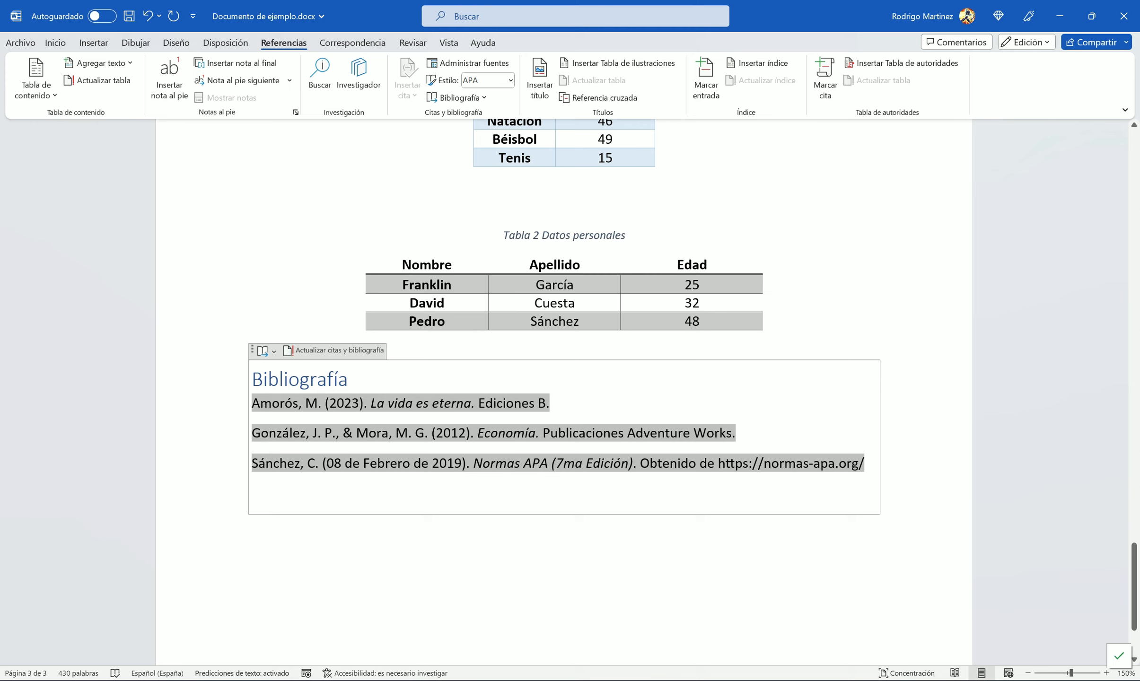
{"action": "left_click", "coordinate": [561, 402]}
{"action": "scroll", "coordinate": [476, 378], "scroll_direction": "up", "scroll_amount": 1}
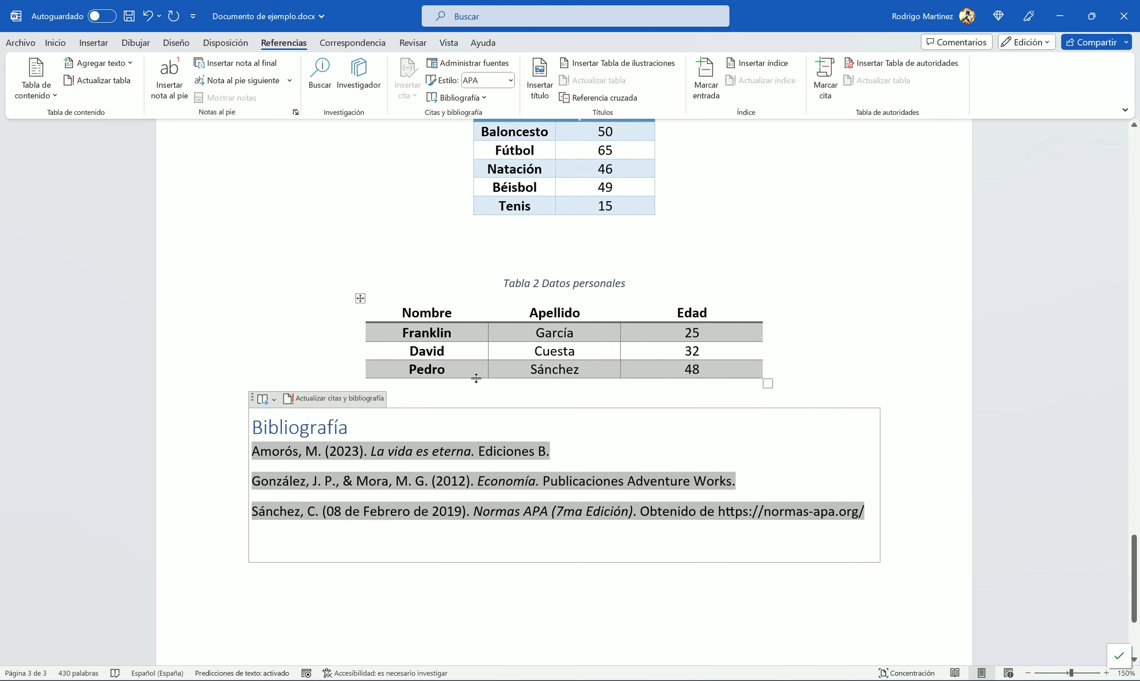